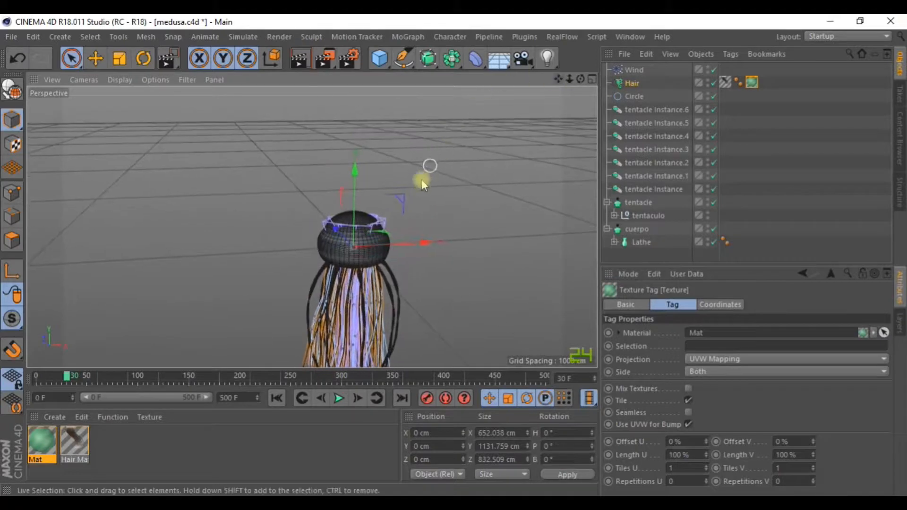
Step: Save the medusa.c4d scene with the jellyfish body framed closely in the viewport
scroll(360, 237, "down", 5)
scroll(323, 209, "down", 2)
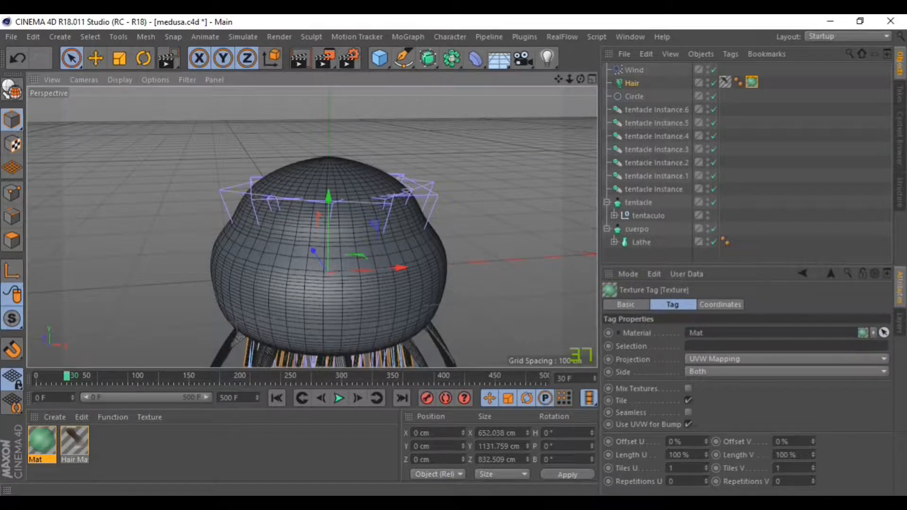
key("ctrl+s")
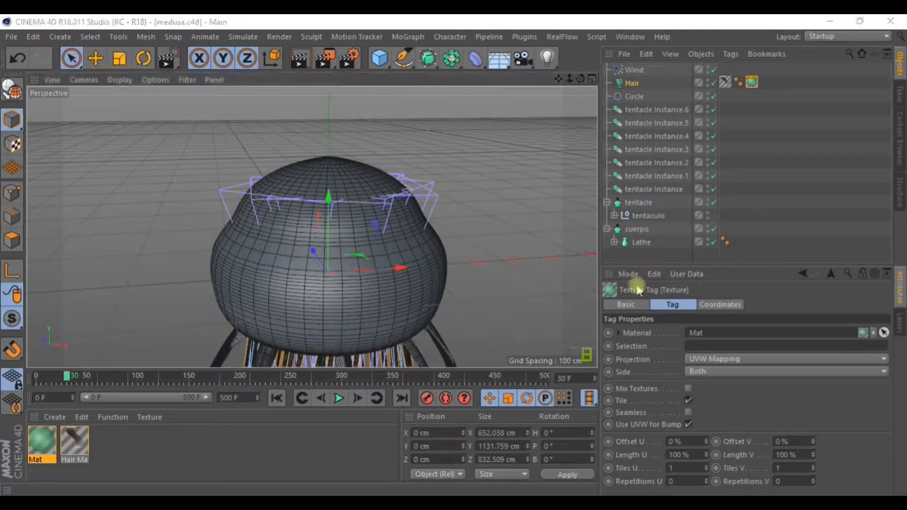
Step: Convert the cuerpo cloth surface into a new polygon copy with Current State to Object
left_click(606, 229)
left_click(635, 229)
left_click_drag(389, 255, 419, 282, "alt")
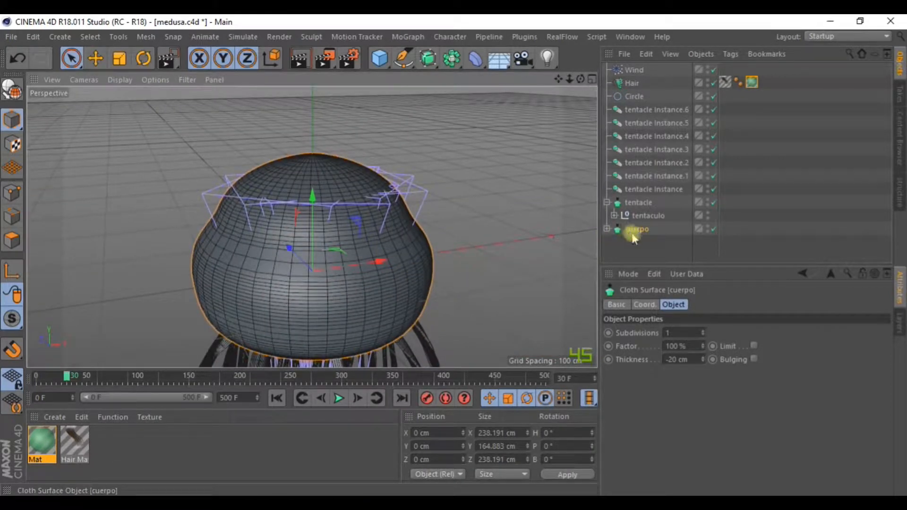
right_click(634, 237)
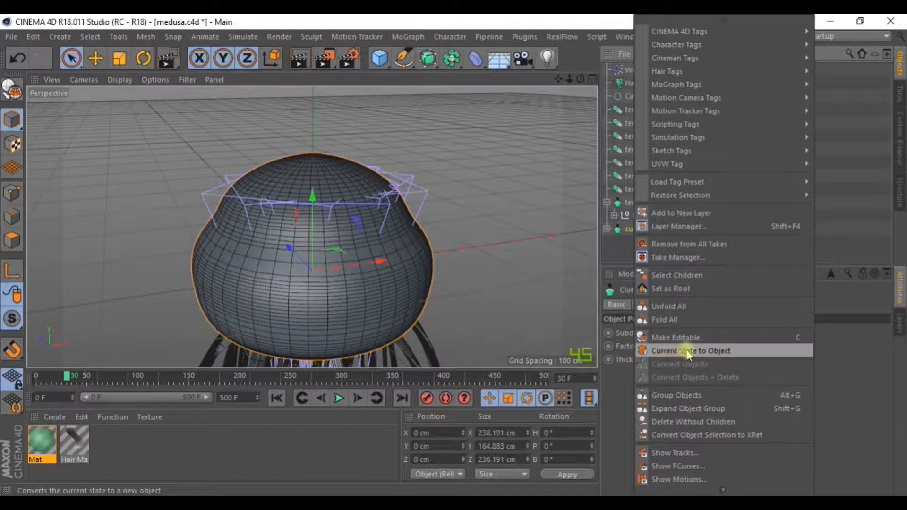
left_click(734, 352)
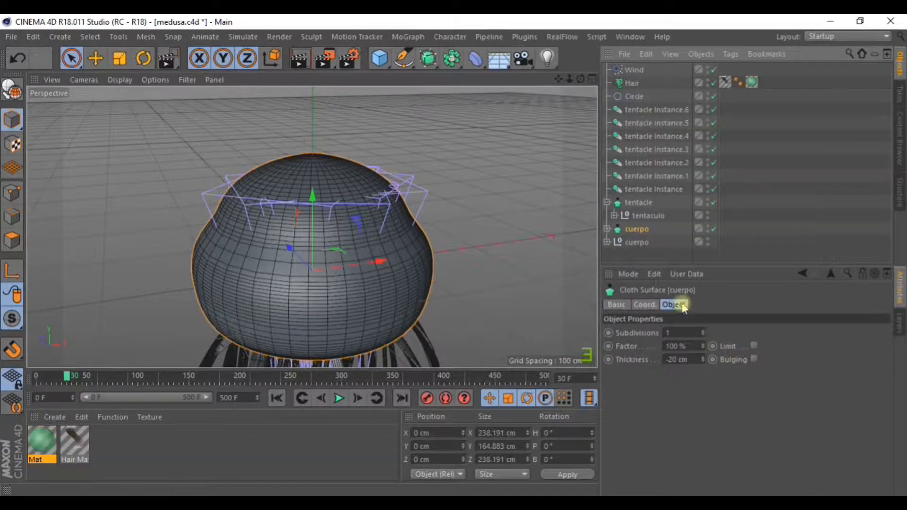
Step: Check the converted cuerpo null's contents and delete the original cuerpo Cloth Surface
left_click(635, 242)
left_click(606, 242)
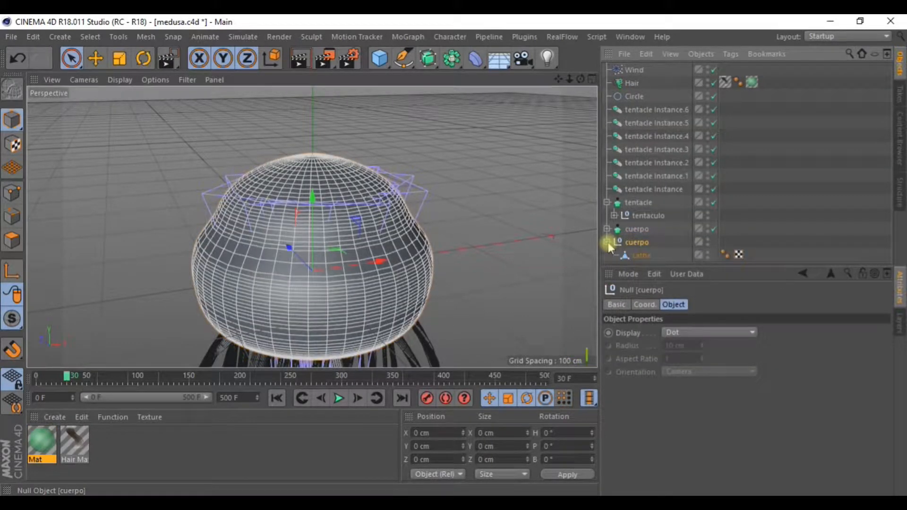
left_click(608, 242)
left_click(636, 233)
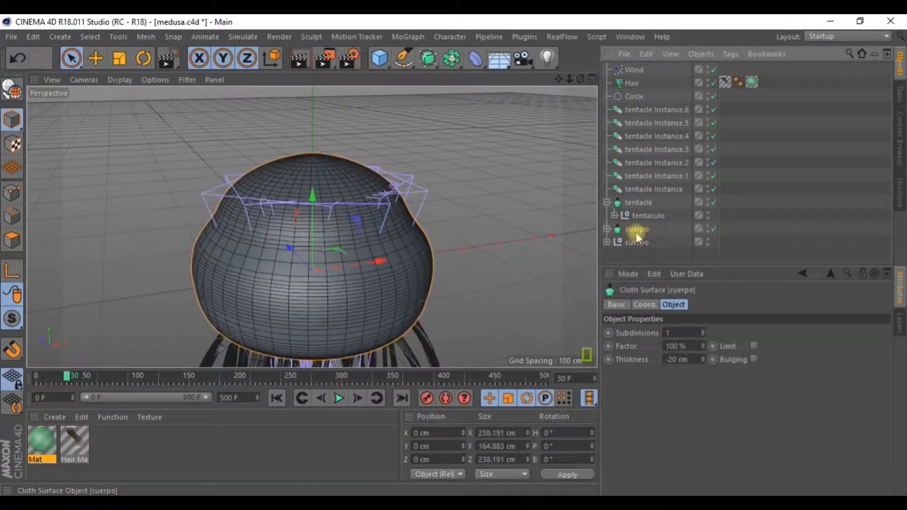
key("Delete")
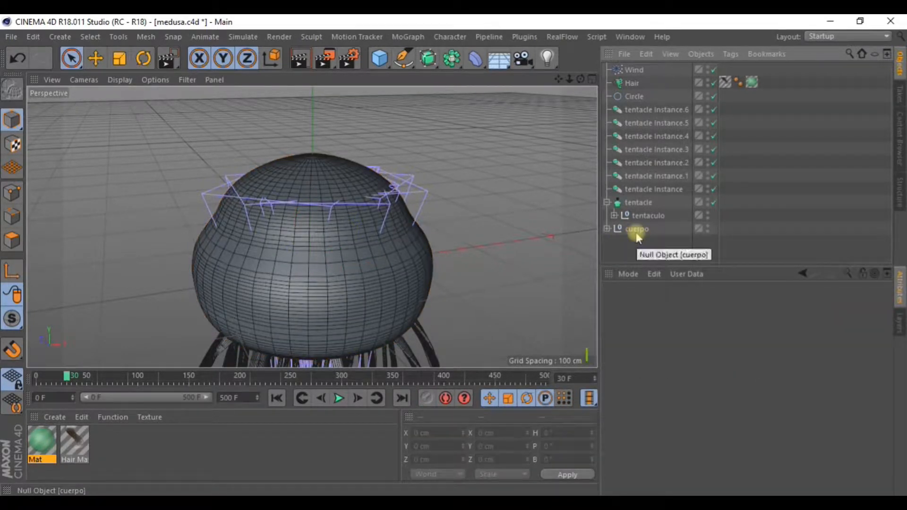
Step: Expand the cuerpo null to reach its Lathe polygon object and add a Displacer deformer to the scene
left_click(638, 235)
left_click(607, 228)
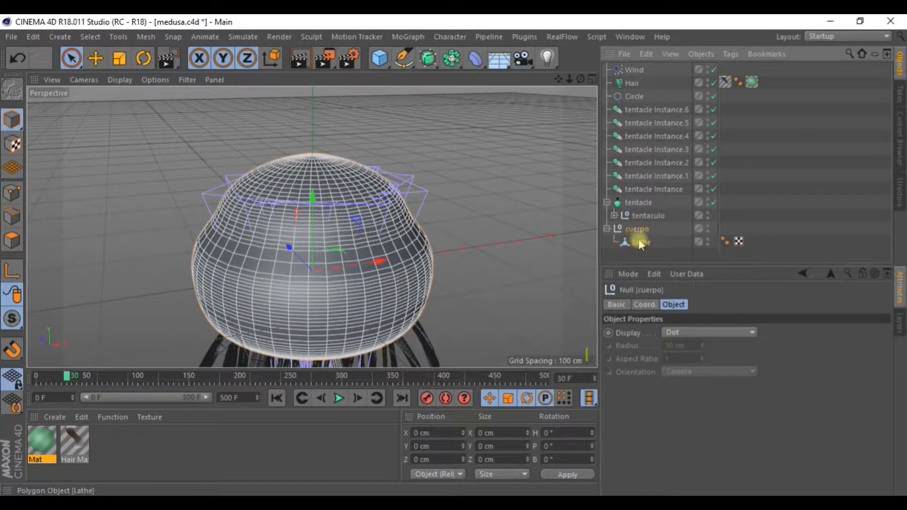
left_click(638, 241)
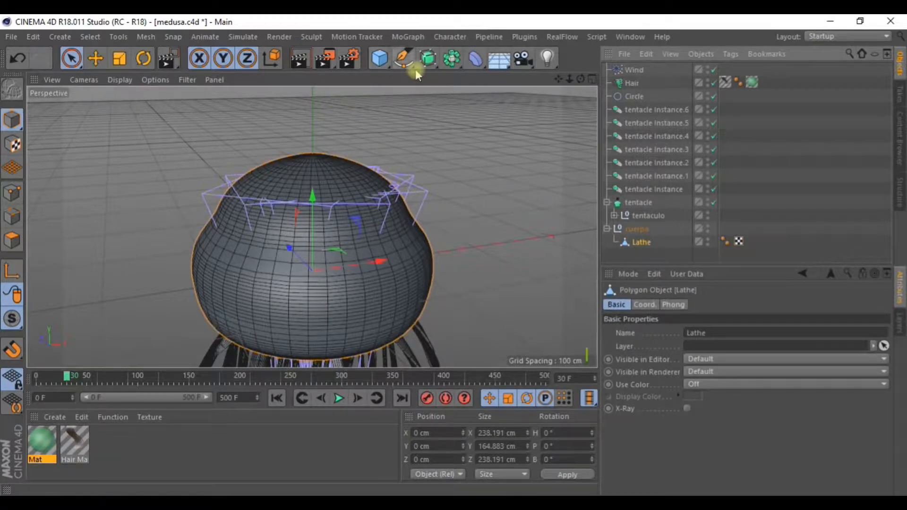
left_click(475, 58)
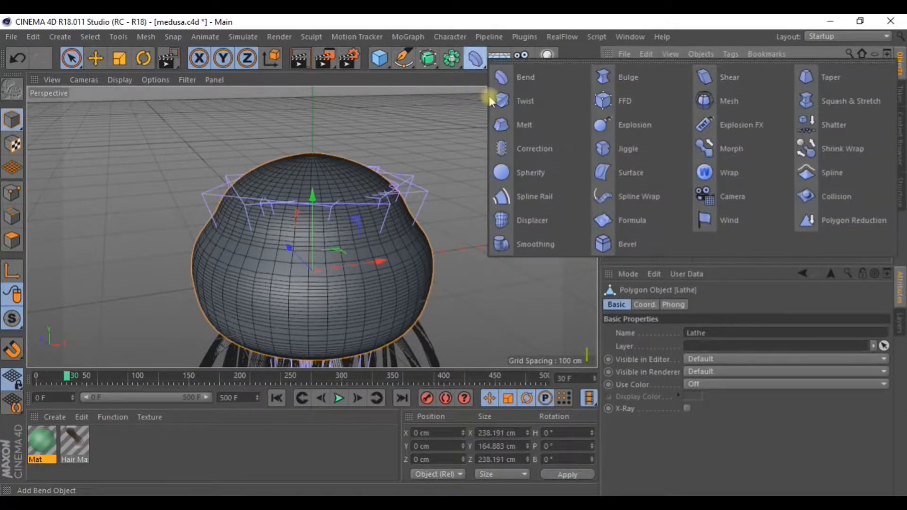
left_click(528, 229)
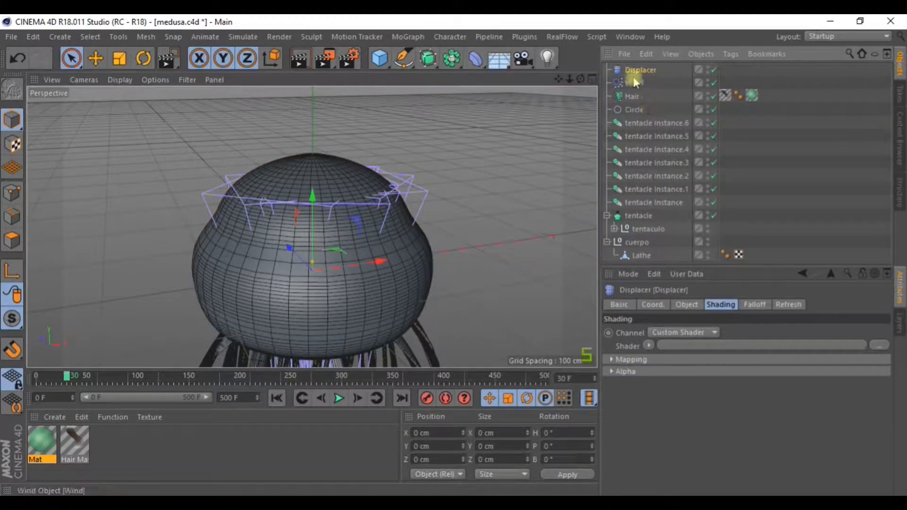
Step: Make the Displacer a child of the Lathe object and raise it to about 114 cm in Y, at the body's top
left_click_drag(635, 72, 641, 257)
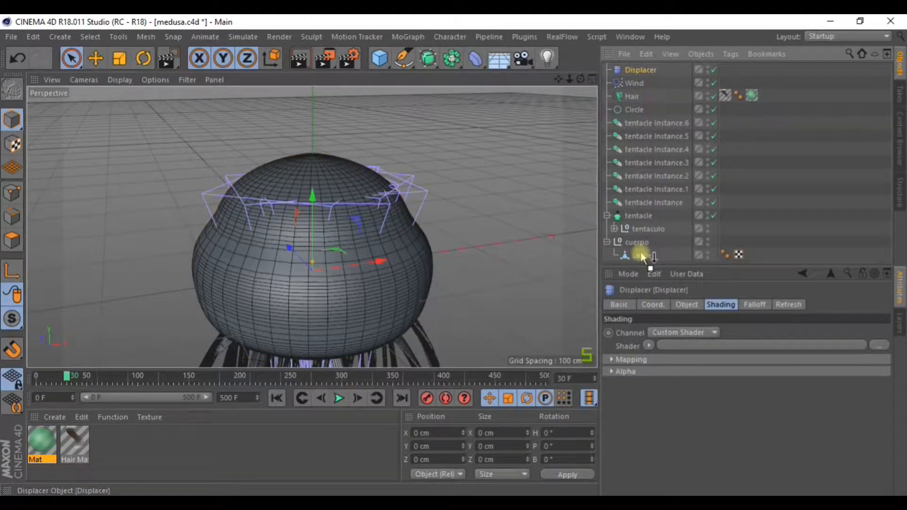
left_click_drag(639, 259, 639, 255)
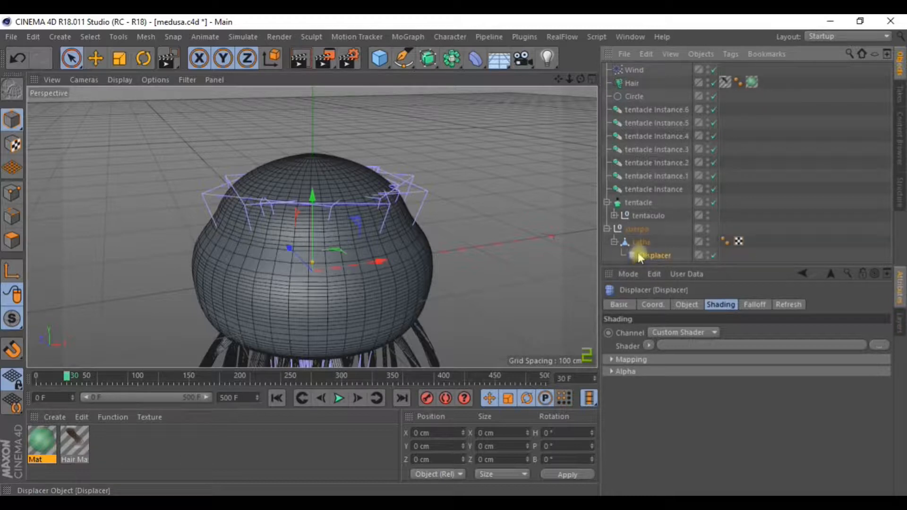
right_click_drag(383, 268, 346, 256, "alt")
left_click_drag(331, 202, 353, 125)
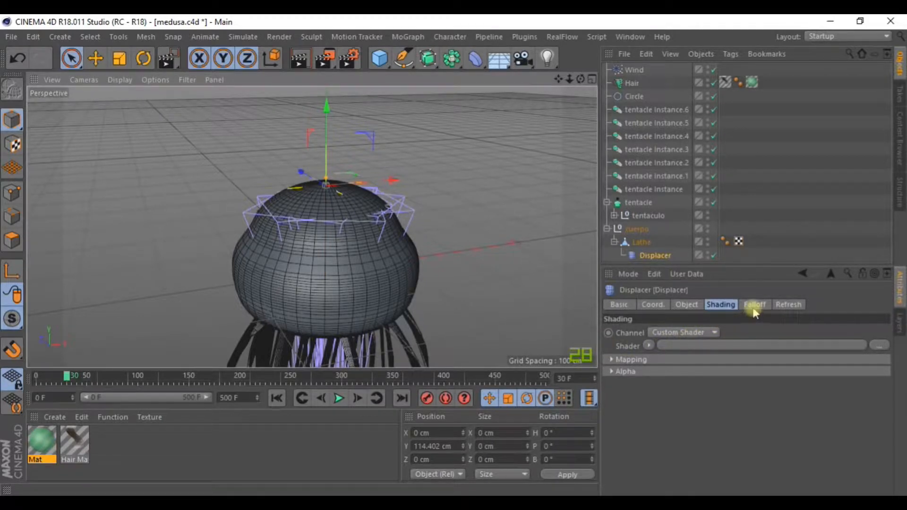
Step: Give the Displacer a Box falloff shape and scale the deformer down to about 56%
left_click(754, 306)
left_click(687, 333)
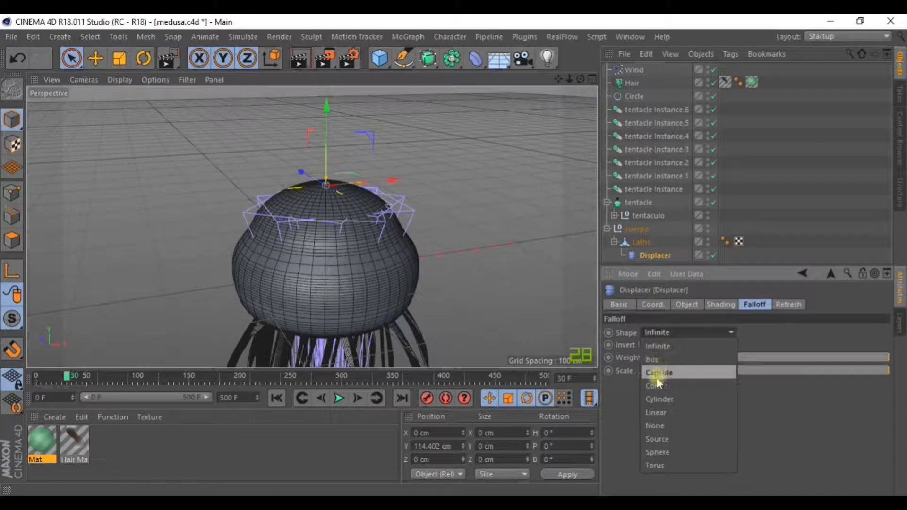
left_click(657, 360)
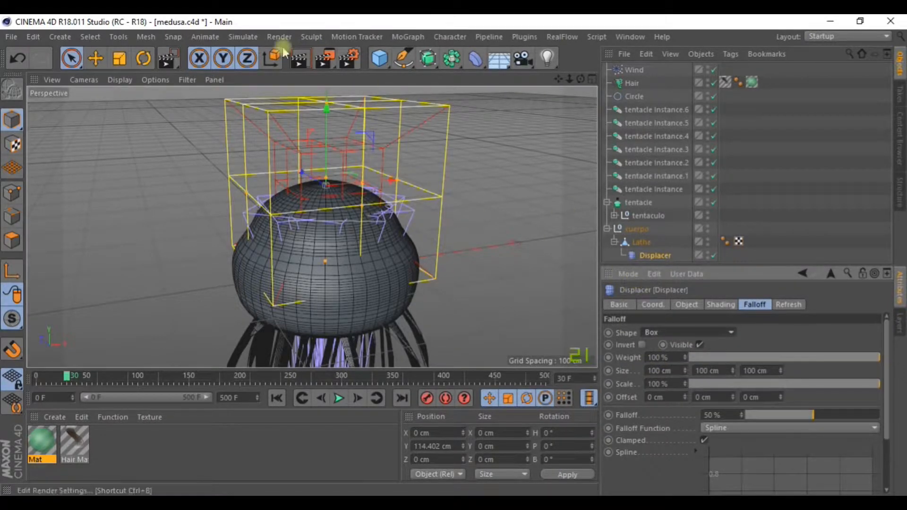
left_click(120, 58)
left_click_drag(135, 156, 4, 246)
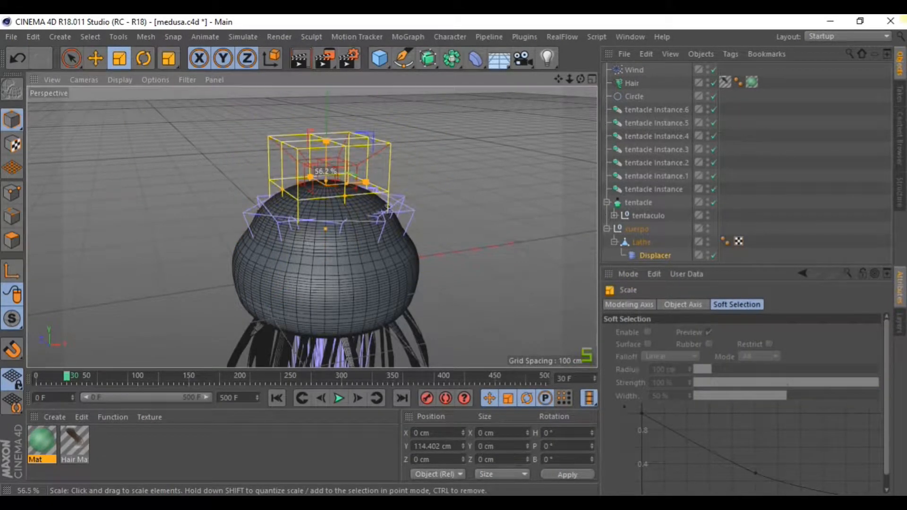
Step: Load a Gradient shader into the Displacer's shading and set the gradient type to 2D - V
left_click(652, 255)
left_click(714, 306)
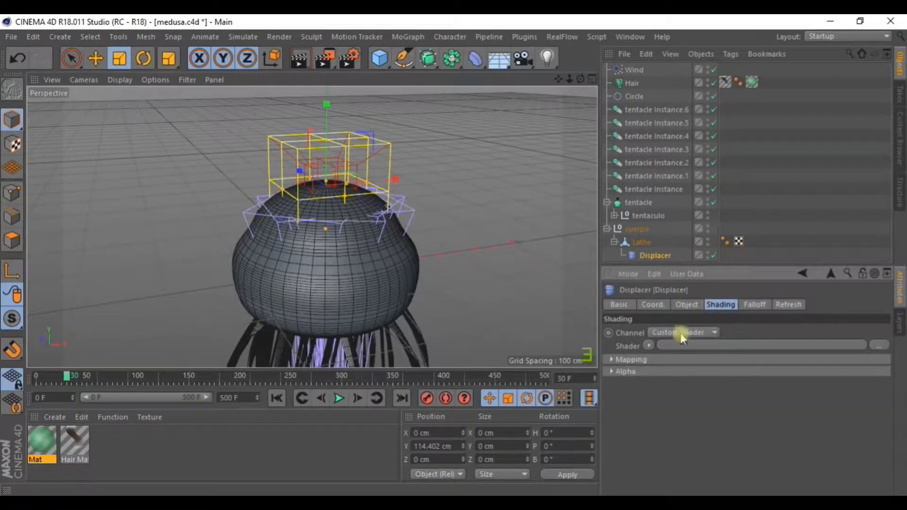
left_click(649, 346)
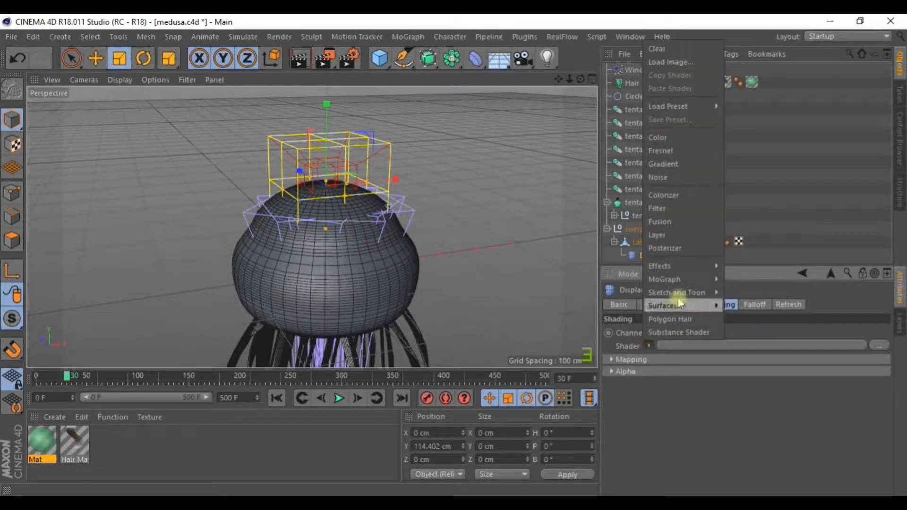
left_click(675, 164)
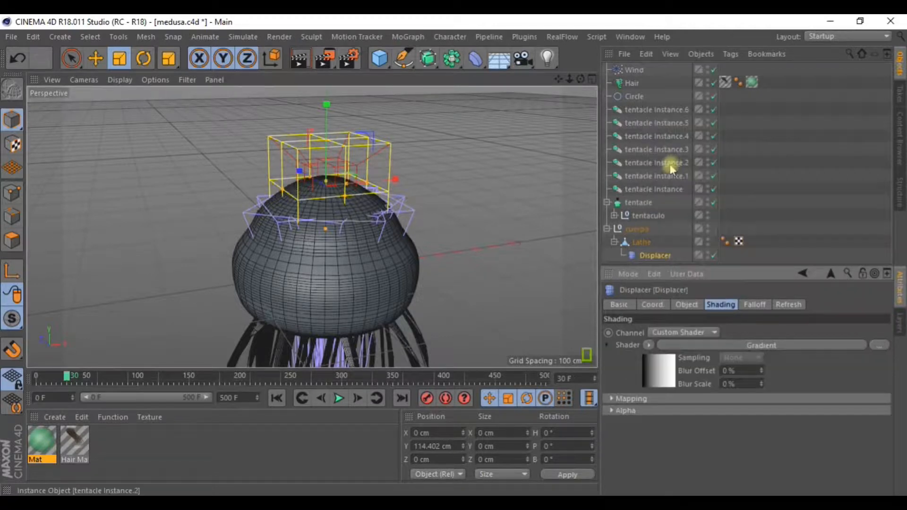
left_click(668, 381)
left_click(671, 435)
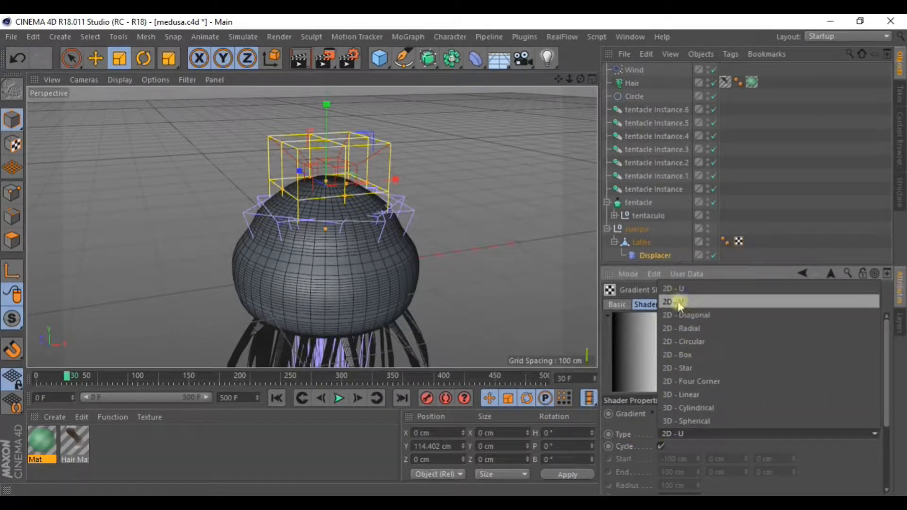
left_click(695, 302)
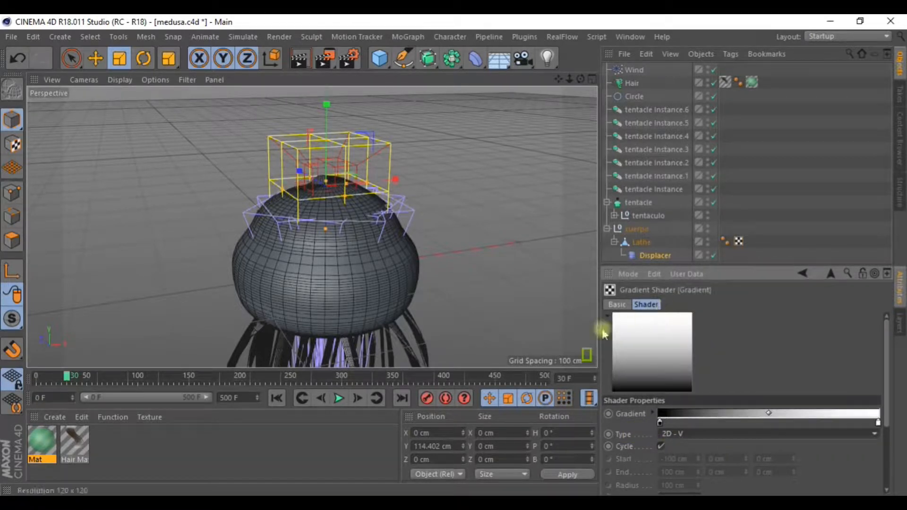
left_click_drag(463, 252, 359, 156, "alt")
scroll(359, 156, "up", 8)
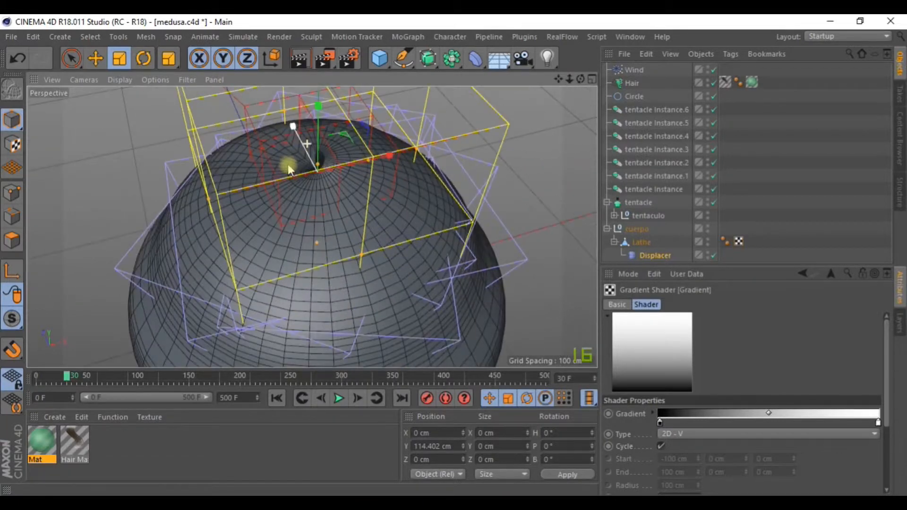
left_click_drag(317, 168, 317, 147, "alt")
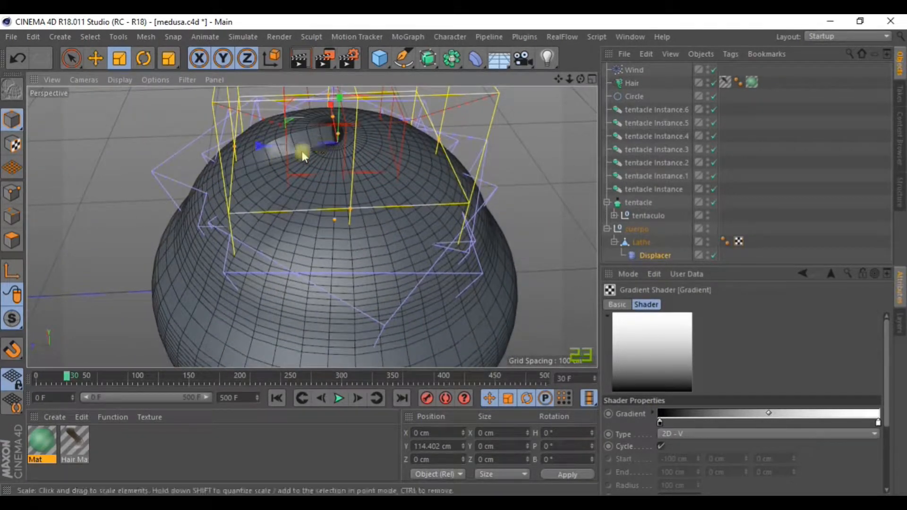
left_click_drag(255, 154, 304, 183, "alt")
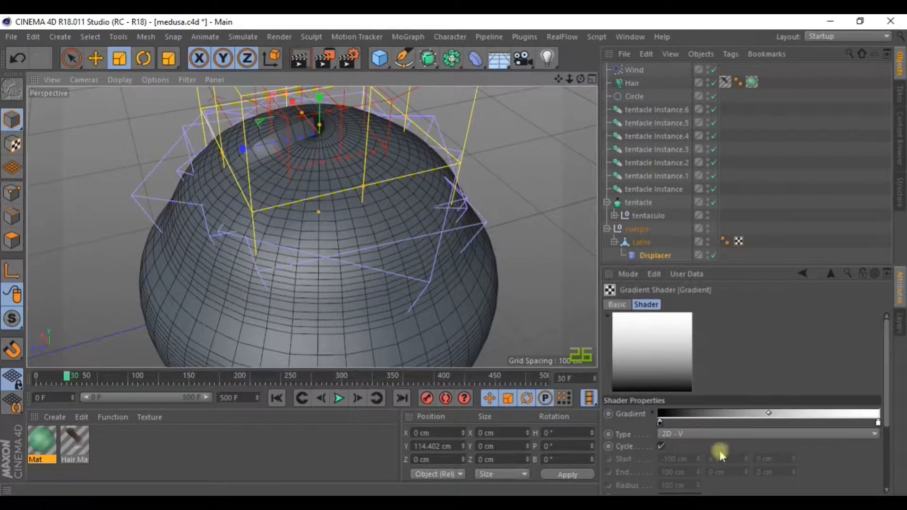
right_click(730, 420)
left_click(748, 445)
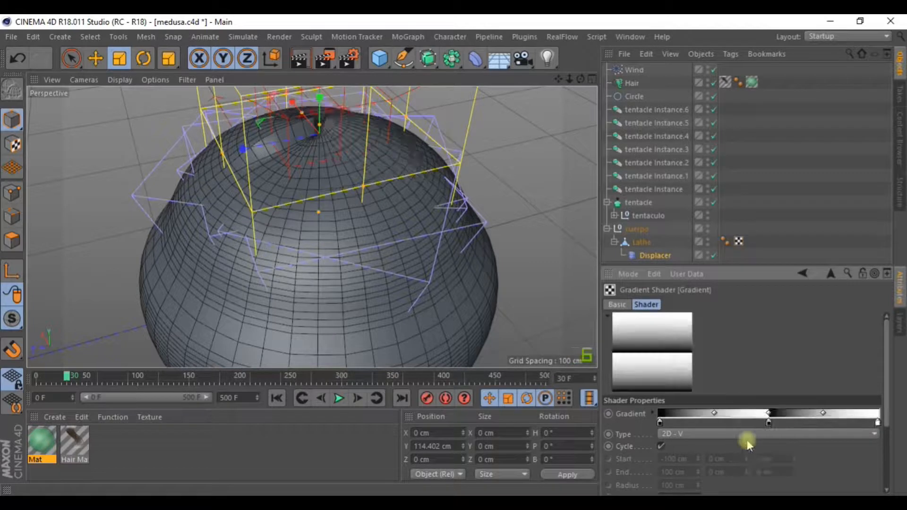
key("ctrl+z")
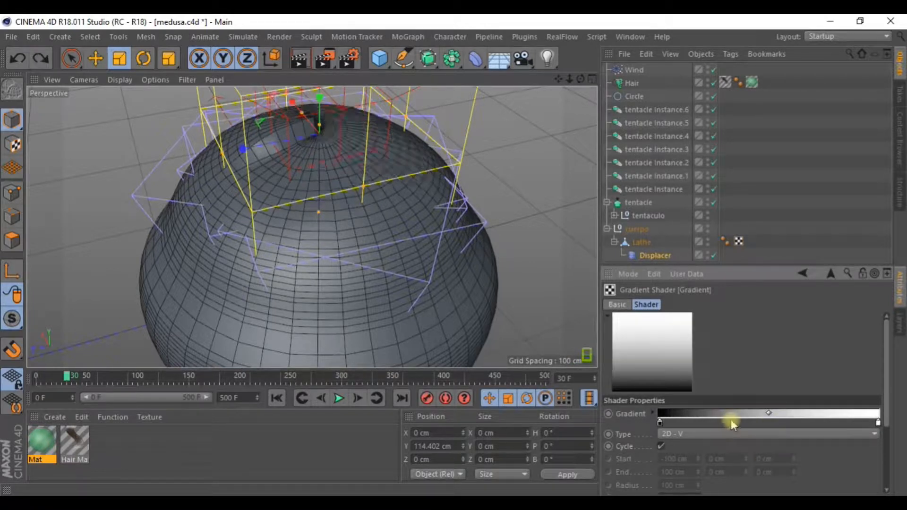
Step: Move the gradient's black and white knots inward from both ends and double the knots three times
left_click_drag(661, 423, 723, 423)
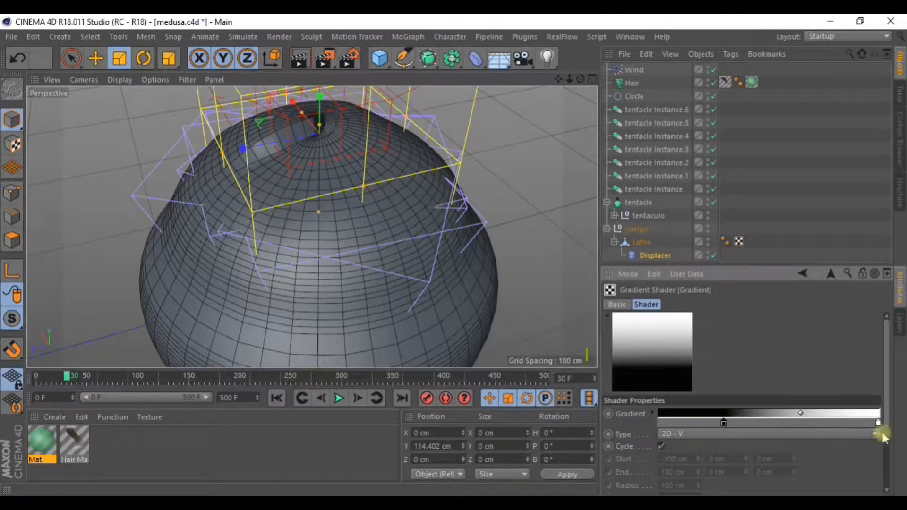
left_click_drag(878, 423, 814, 423)
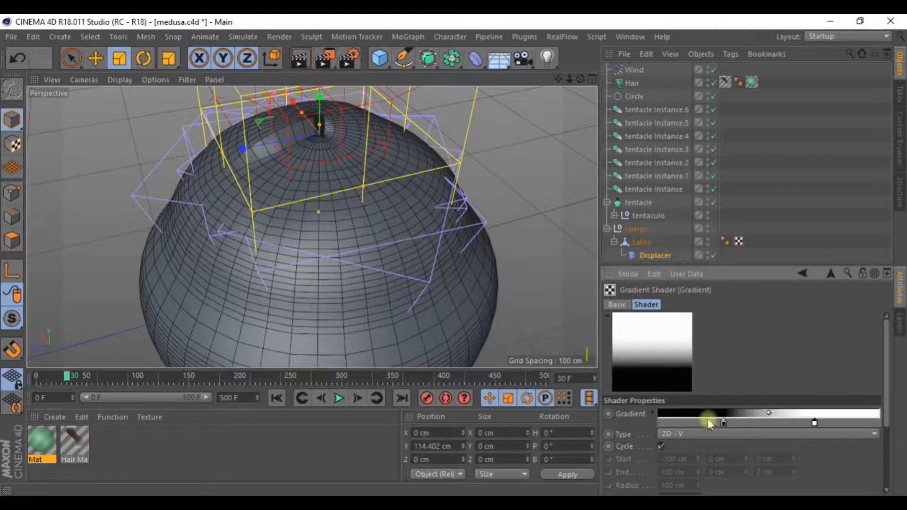
right_click(761, 426)
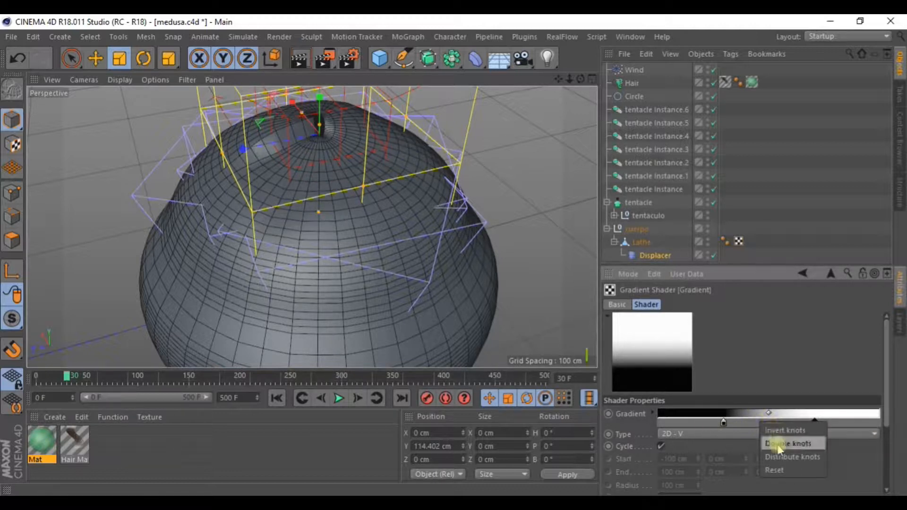
left_click(794, 444)
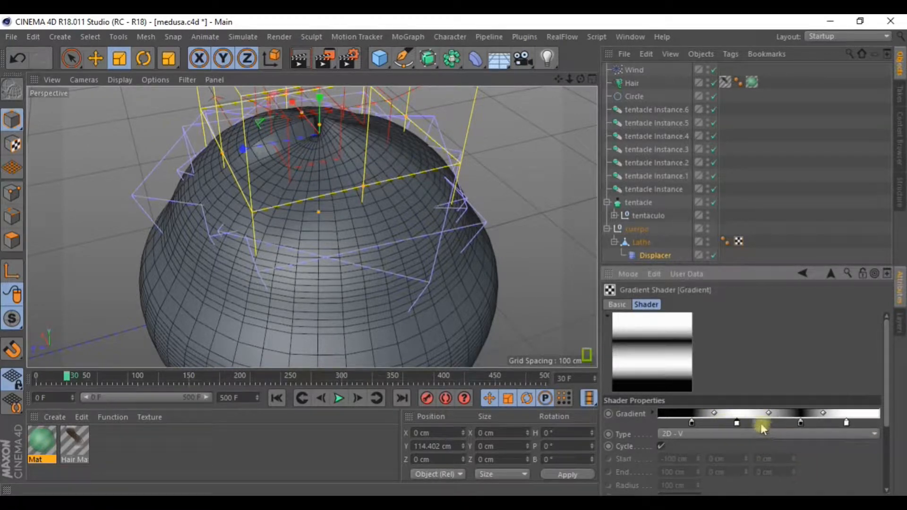
right_click(761, 427)
left_click(779, 448)
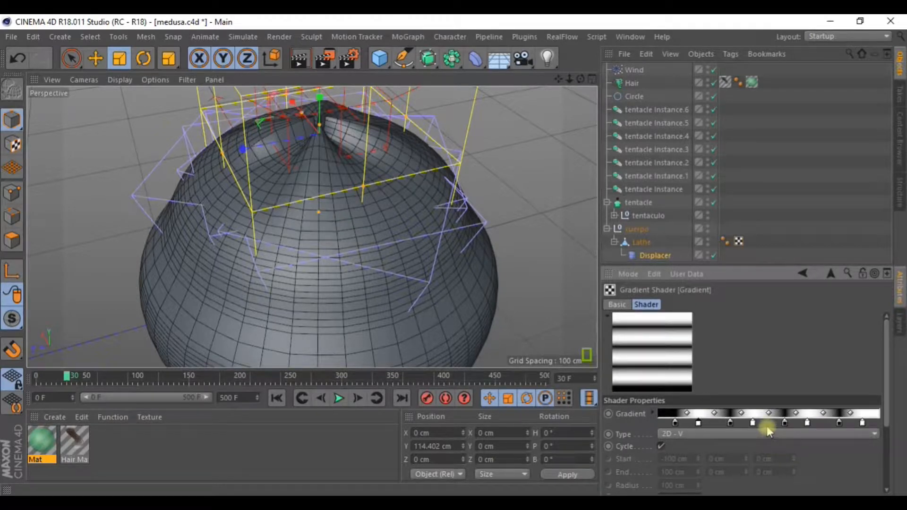
right_click(768, 426)
left_click(780, 445)
left_click_drag(489, 224, 371, 137, "alt")
left_click_drag(332, 197, 312, 188, "alt")
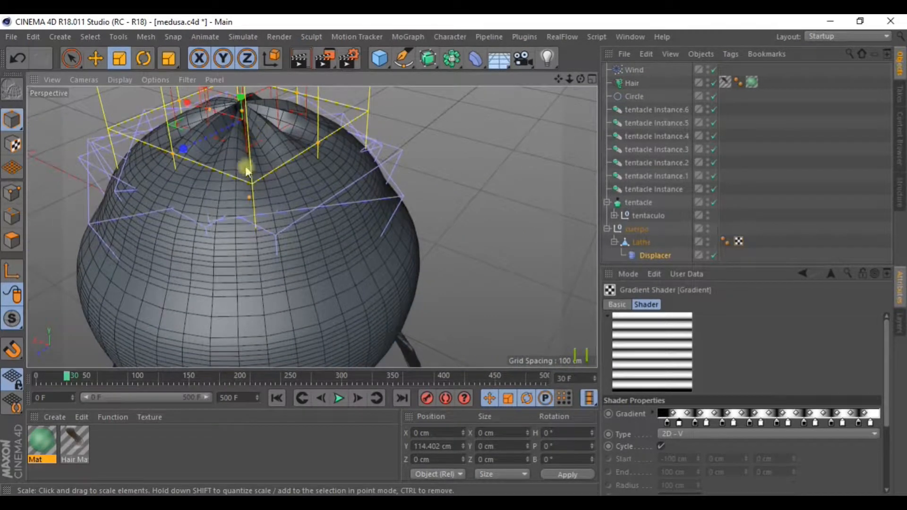
left_click_drag(231, 160, 289, 158, "alt")
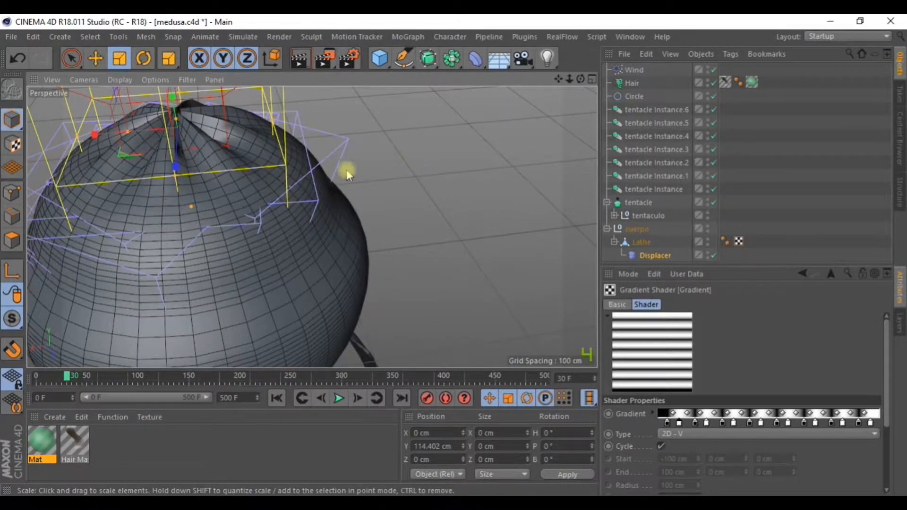
Step: Try to lower the Displacer about 15 cm along Y toward the jellyfish body
left_click_drag(405, 176, 348, 205, "alt")
left_click_drag(559, 79, 540, 95)
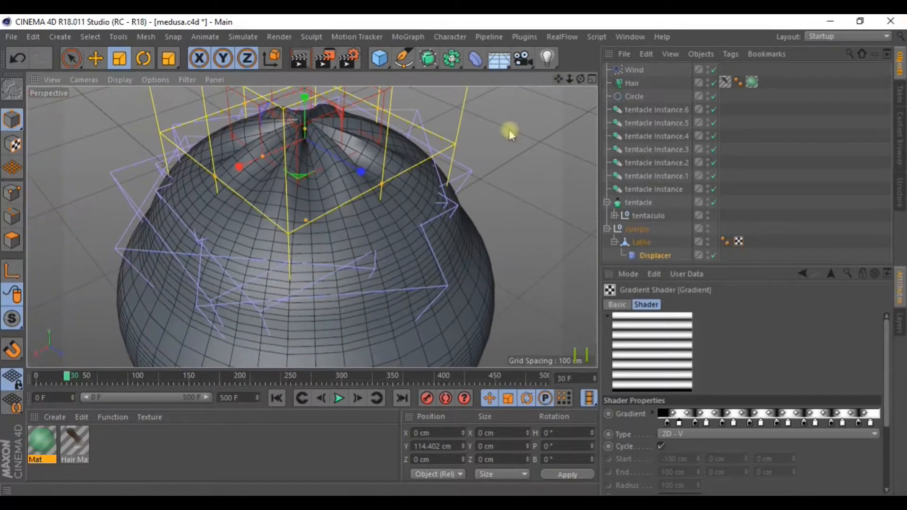
right_click_drag(382, 198, 305, 163, "alt")
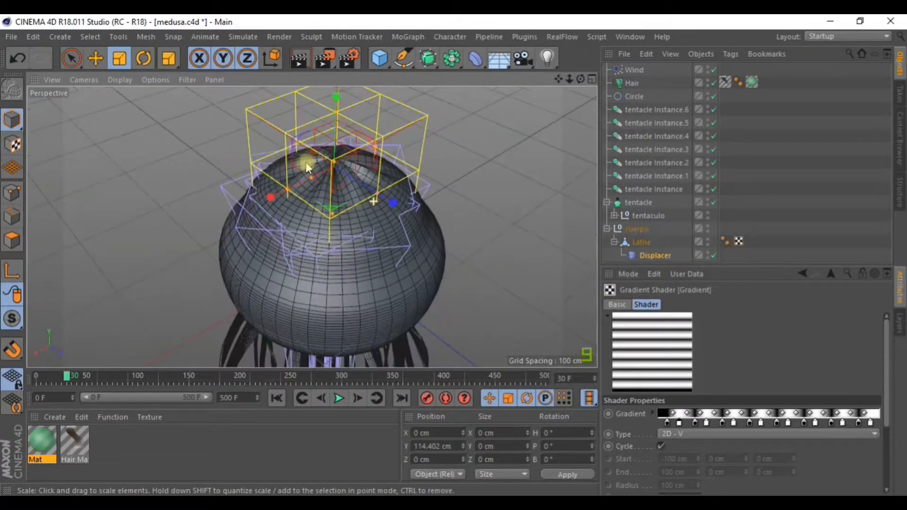
left_click_drag(359, 194, 331, 142, "alt")
key("e")
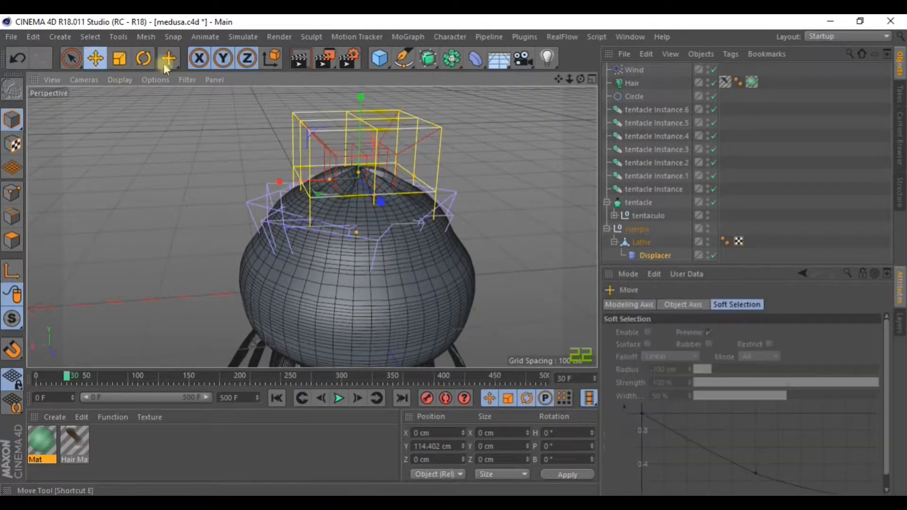
mouse_move(361, 102)
left_mouse_down()
mouse_move(361, 121)
mouse_move(356, 115)
left_mouse_up()
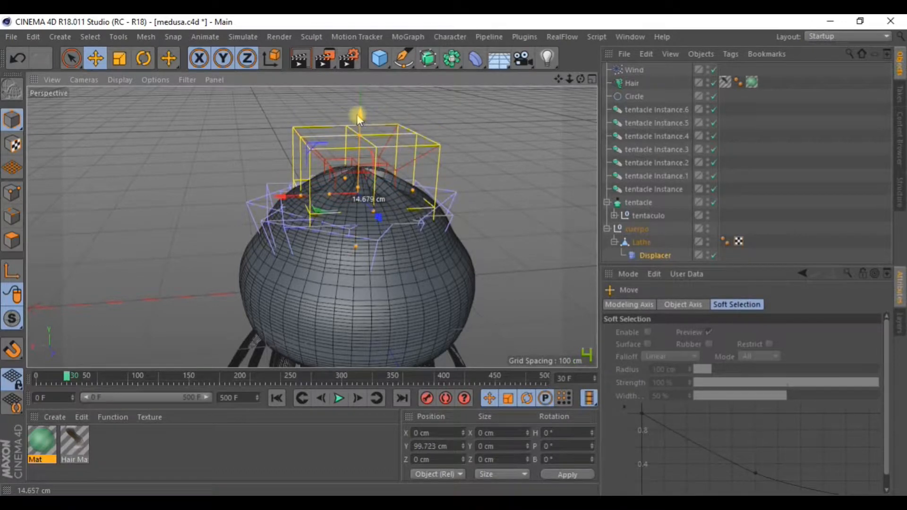
key("ctrl+z")
Step: Try doubling the Displacer gradient's knots once more and examine the folds around the body's top
left_click(655, 256)
left_click_drag(466, 282, 482, 303, "alt")
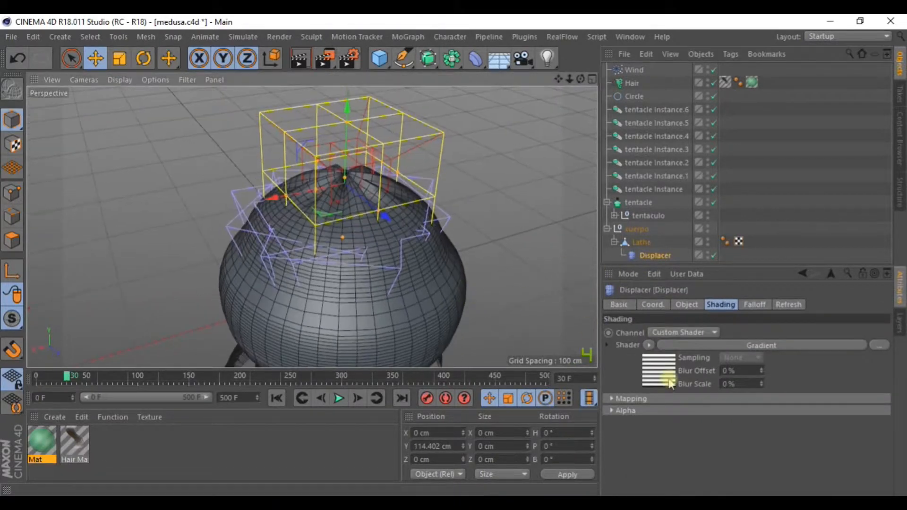
left_click(661, 377)
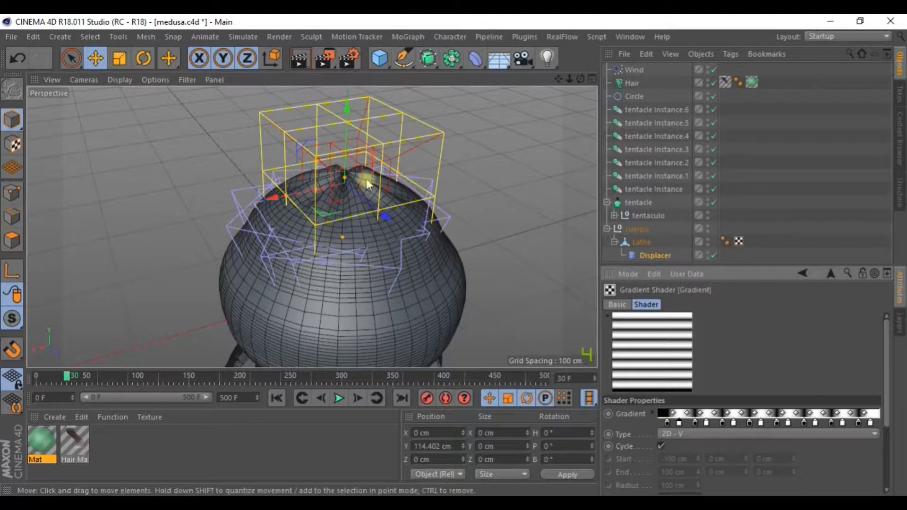
scroll(332, 171, "up", 2)
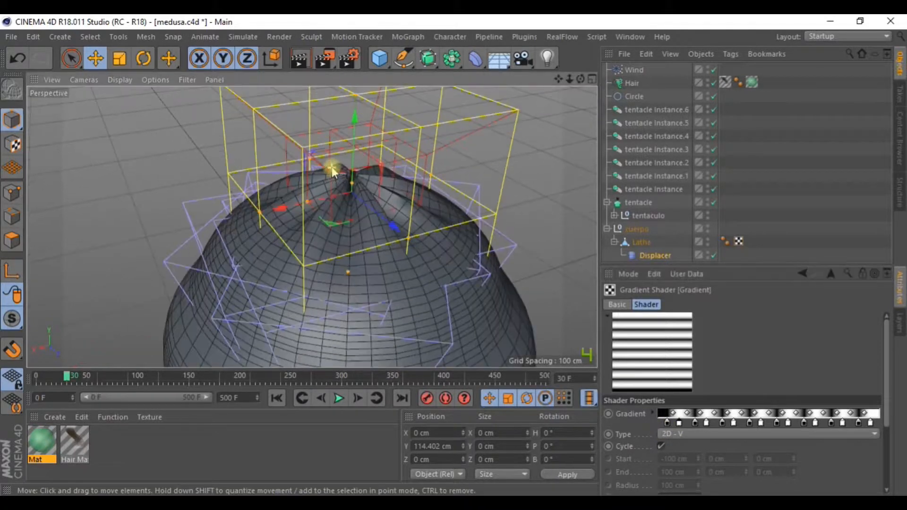
left_click(654, 258)
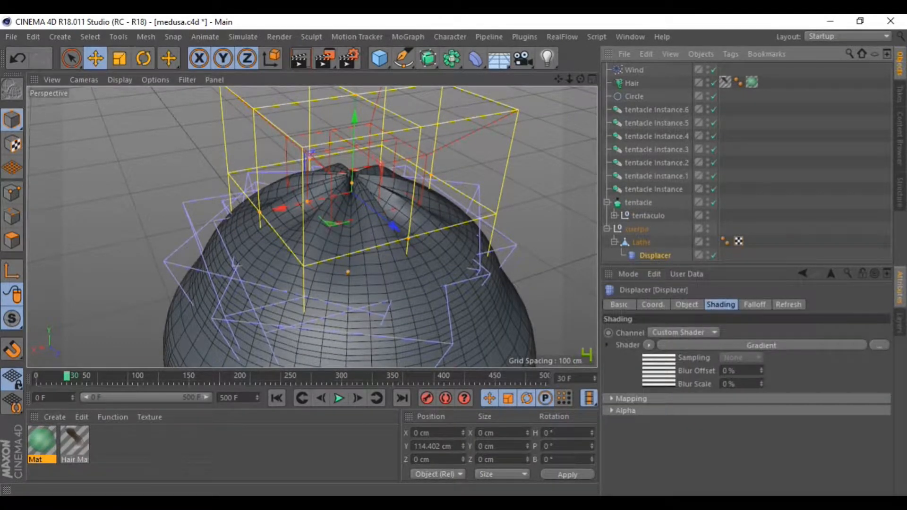
left_click(545, 399)
left_click(673, 370)
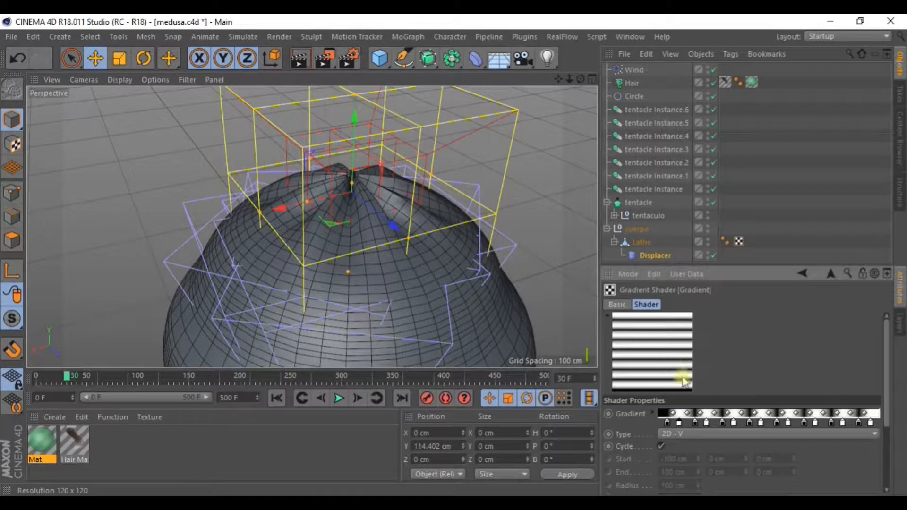
right_click(740, 425)
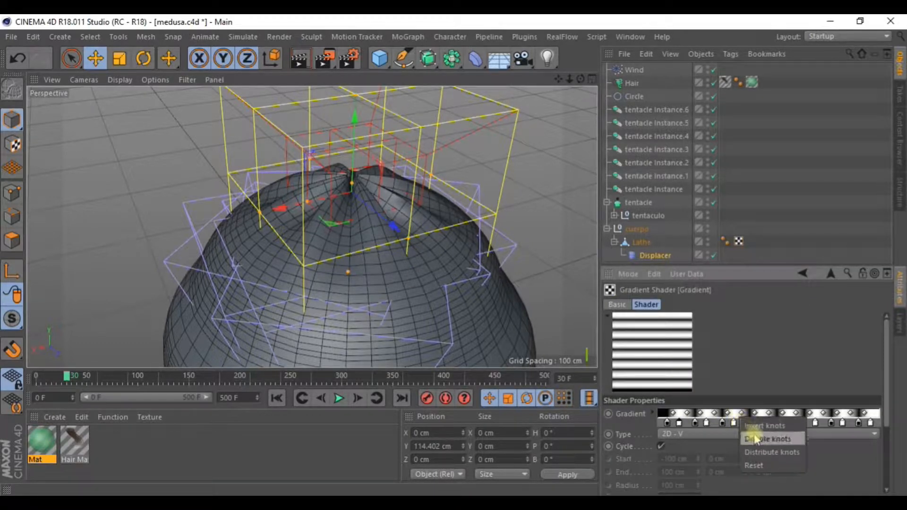
left_click(755, 432)
left_click_drag(438, 251, 392, 236, "alt")
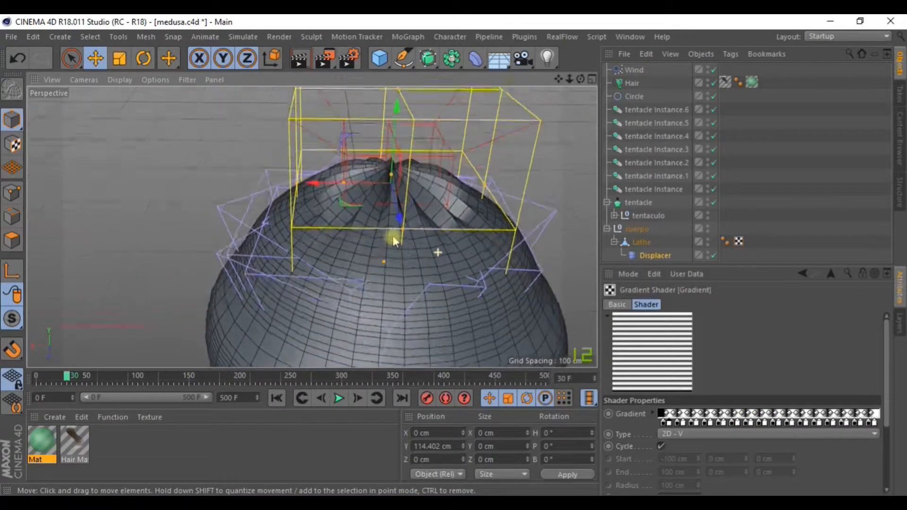
scroll(392, 234, "down", 3)
left_click_drag(381, 201, 436, 298, "alt")
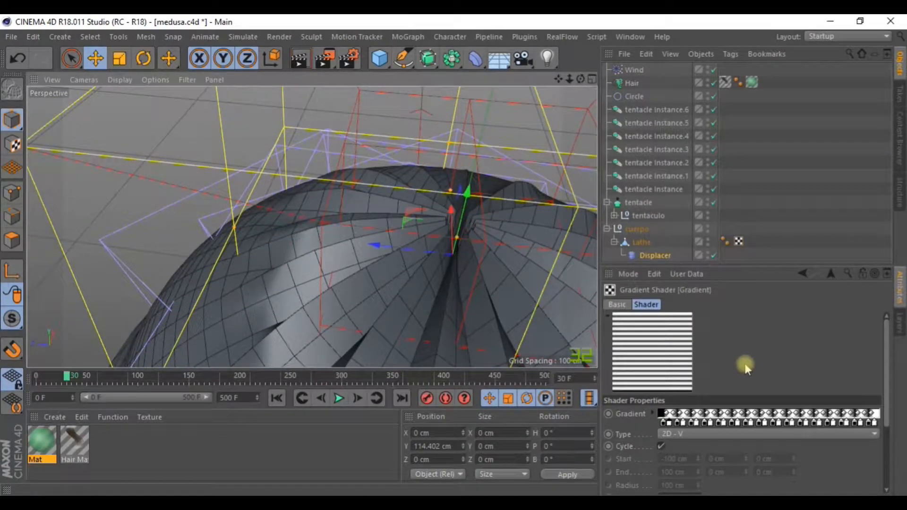
left_click_drag(532, 299, 556, 270, "alt")
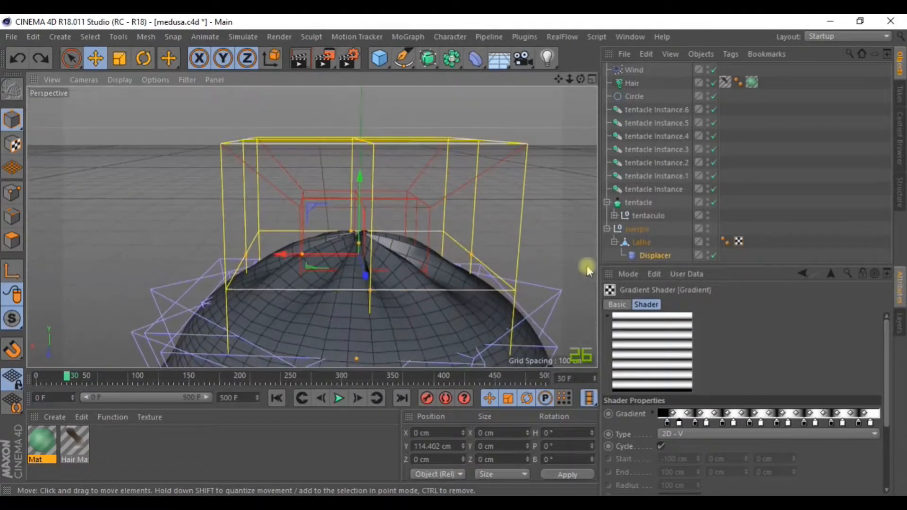
Step: Wrap the Displacer's existing Gradient shader in a Layer shader
left_click(642, 243)
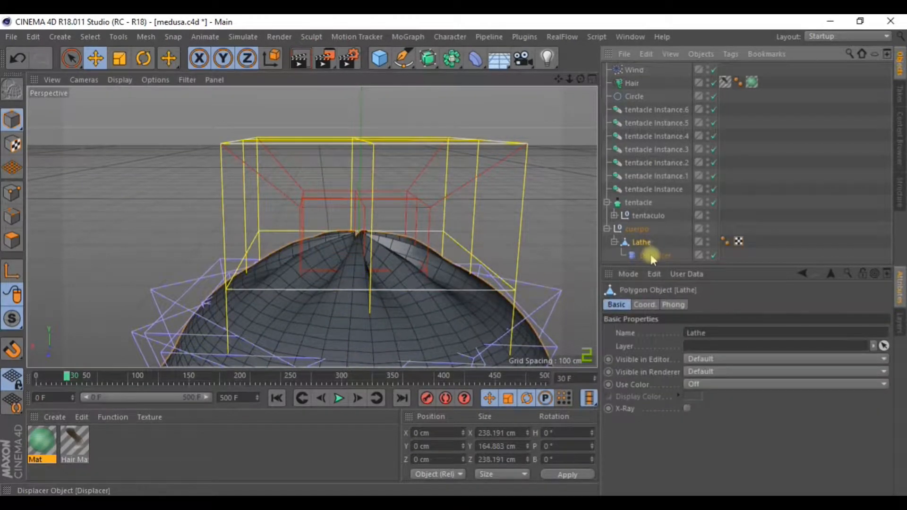
left_click(652, 255)
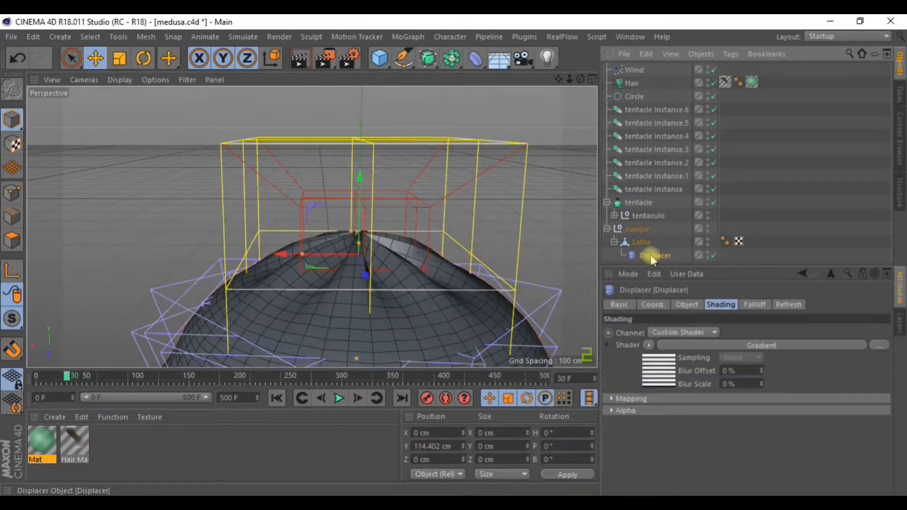
left_click(649, 347)
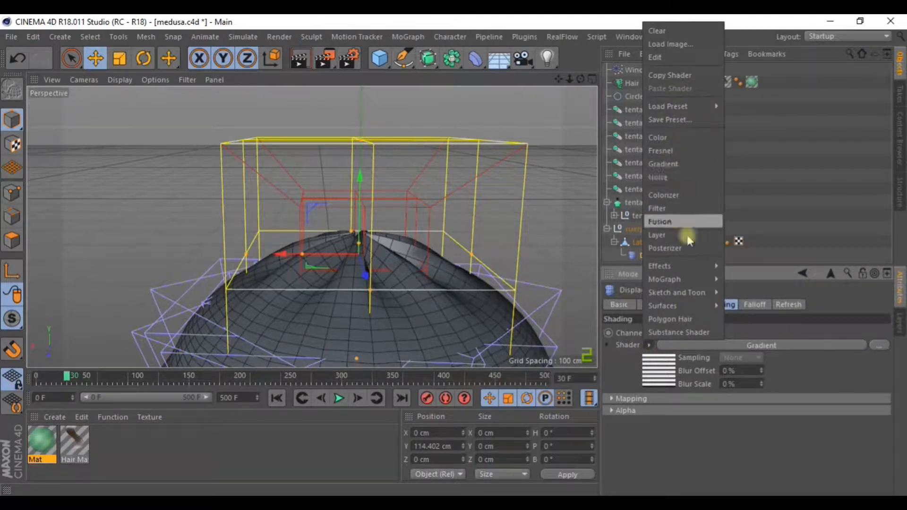
left_click(740, 487)
left_click(650, 347)
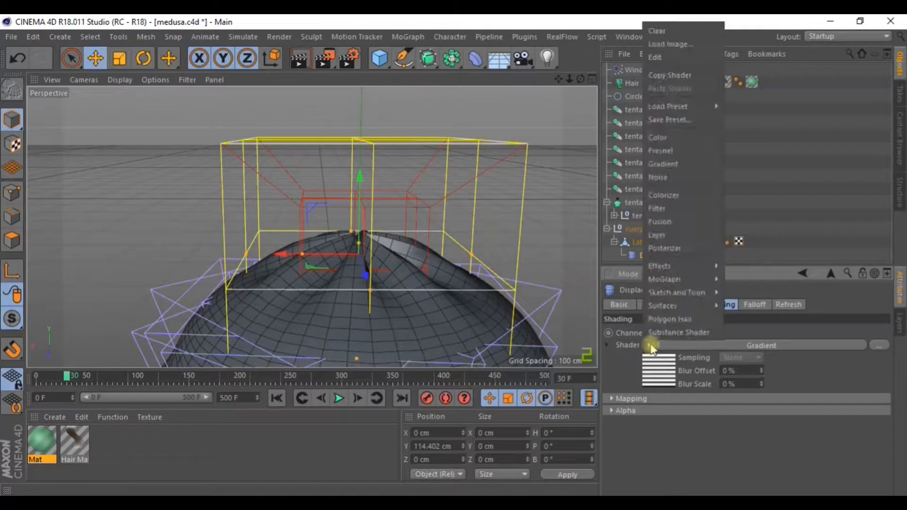
left_click(657, 235)
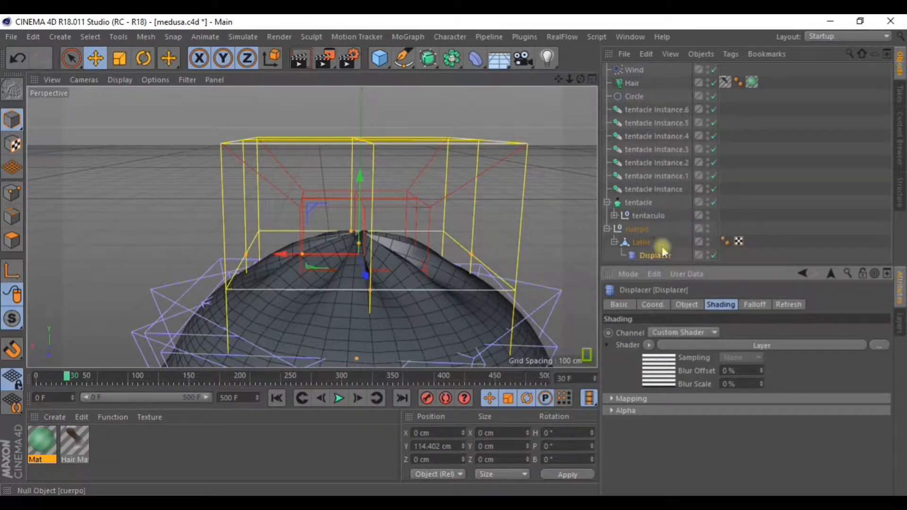
Step: Add a second Gradient shader as a new layer in the Displacer's Layer shader
left_click(659, 371)
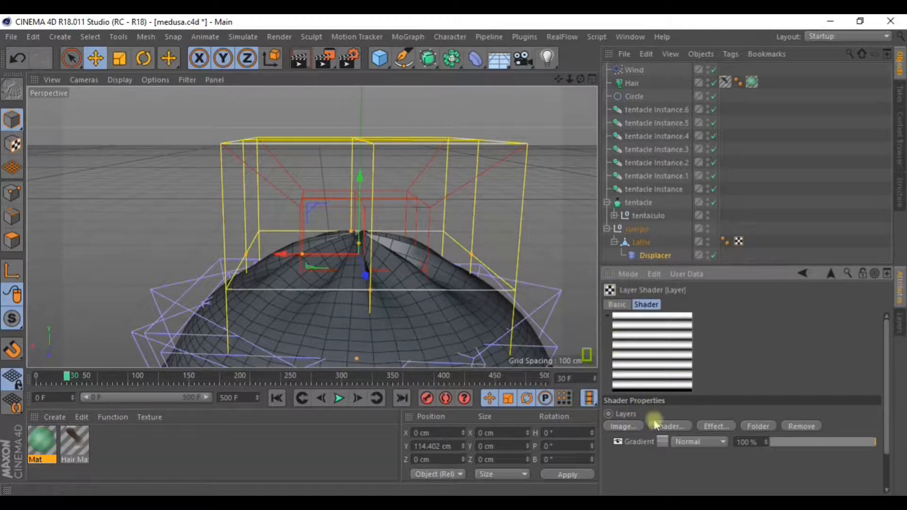
scroll(662, 439, "down", 2)
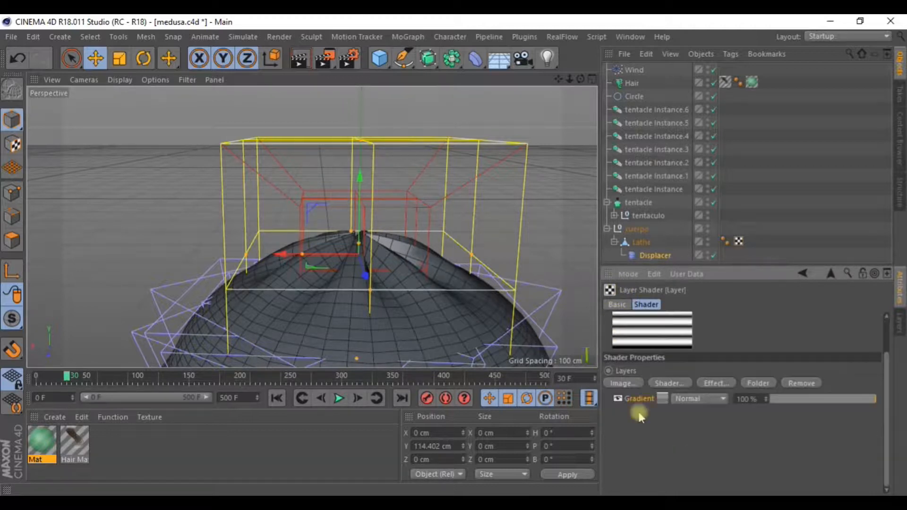
left_click(671, 384)
left_click(733, 308)
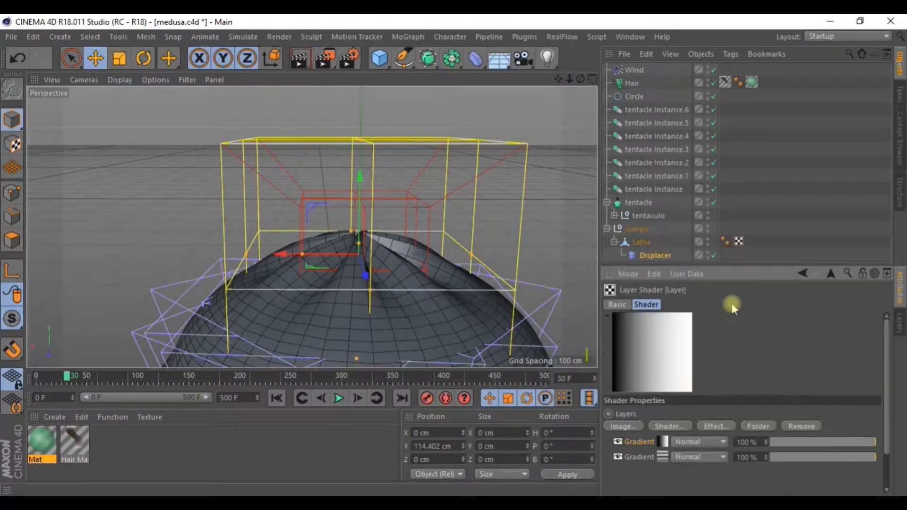
Step: Move the new gradient layer's black and white knots inward and set its type to 2D - V
left_click(663, 442)
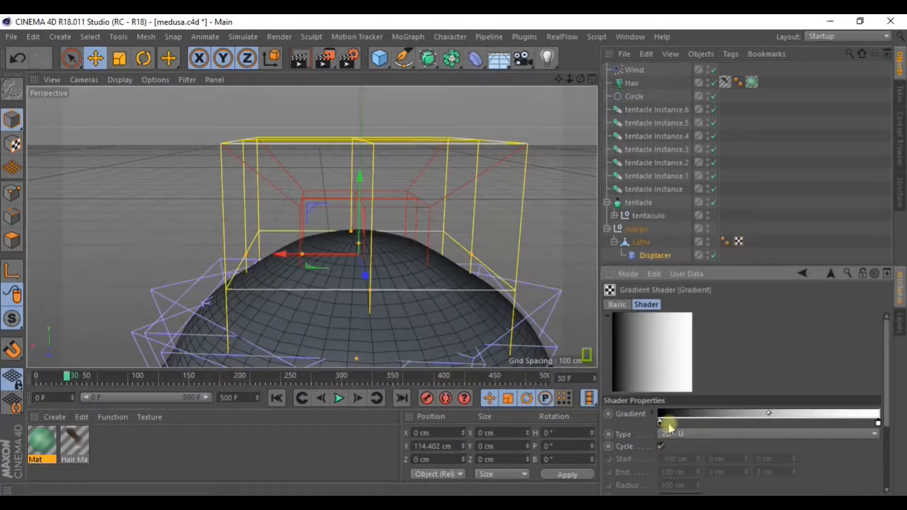
left_click_drag(668, 423, 740, 424)
left_click_drag(879, 423, 824, 423)
left_click(669, 434)
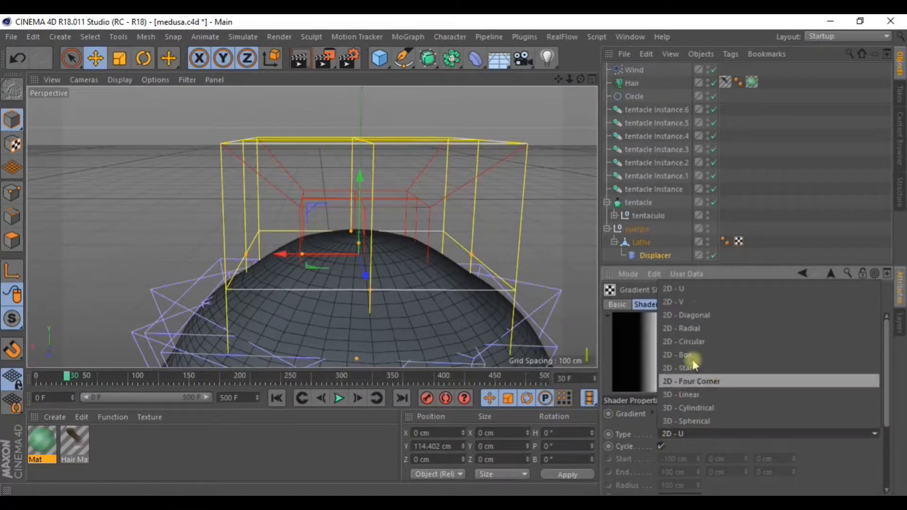
left_click(694, 298)
Step: Double the new gradient layer's knots three times
right_click(758, 426)
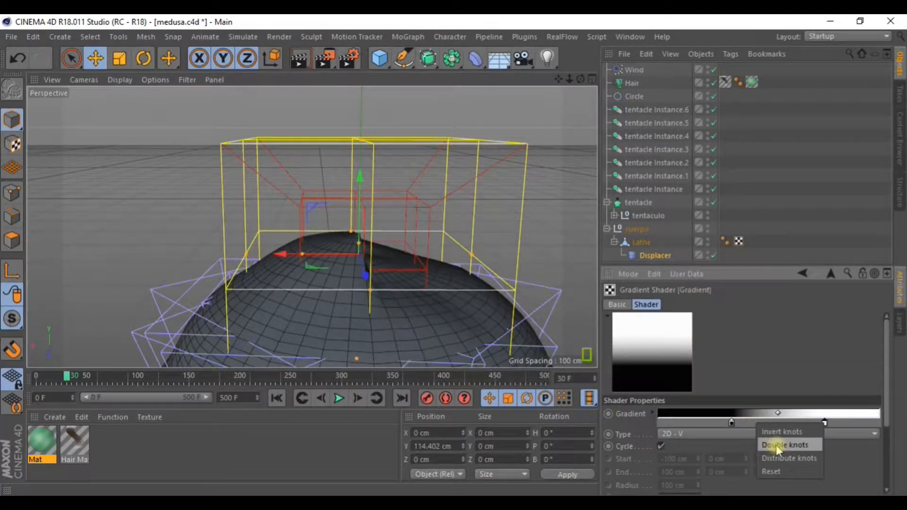
left_click(778, 446)
right_click(759, 423)
left_click(780, 442)
right_click(769, 426)
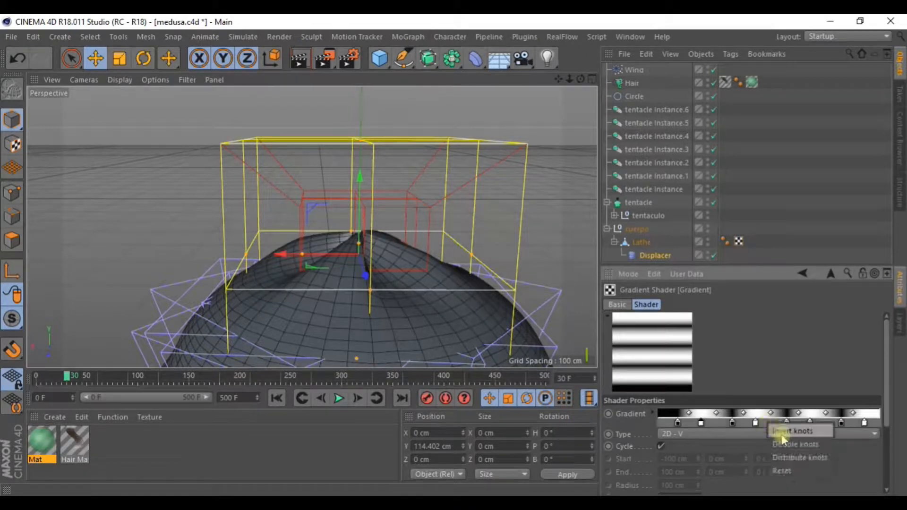
left_click(782, 443)
scroll(524, 275, "down", 5)
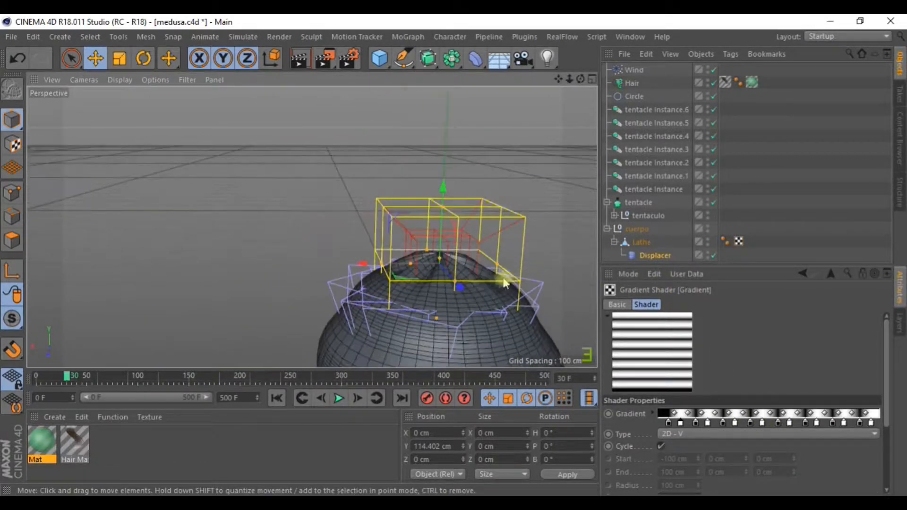
left_click(624, 306)
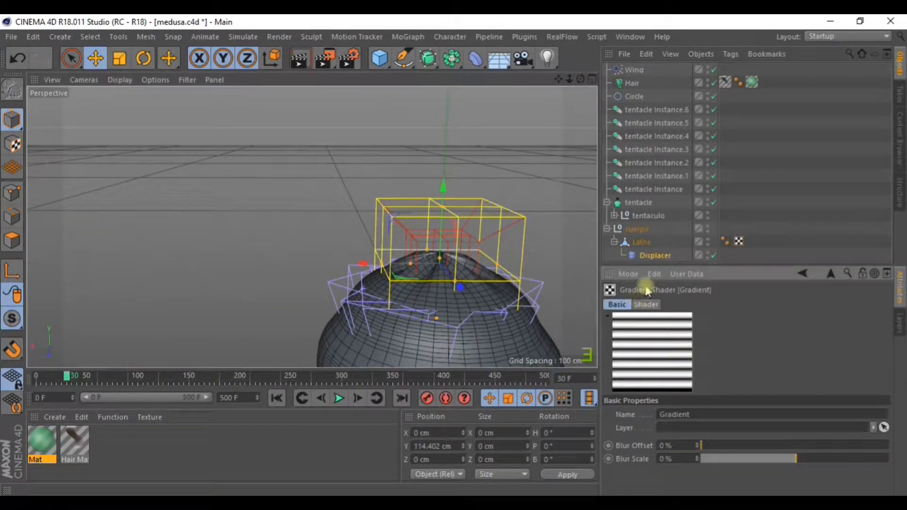
left_click(649, 255)
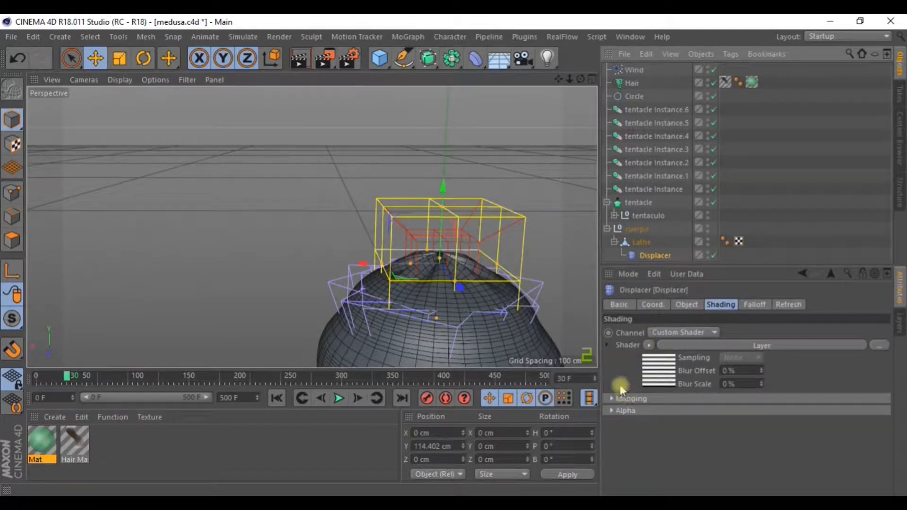
left_click(654, 363)
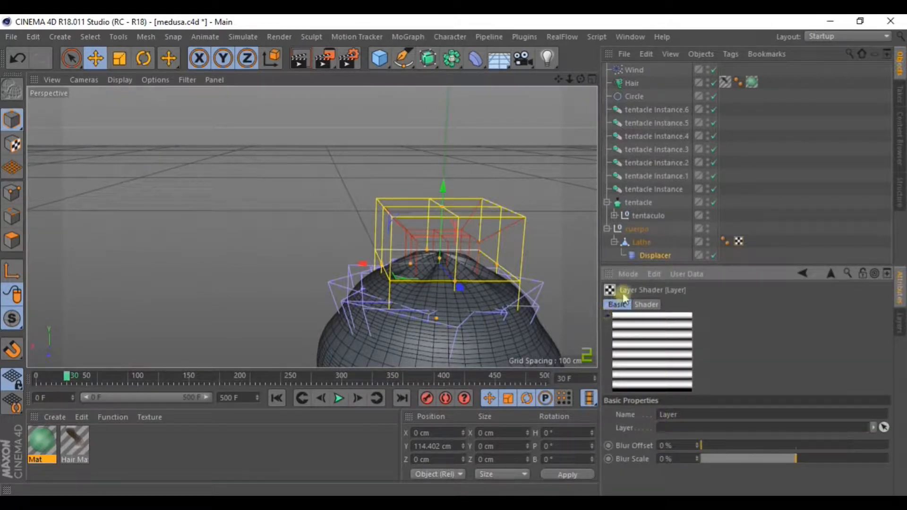
left_click(652, 256)
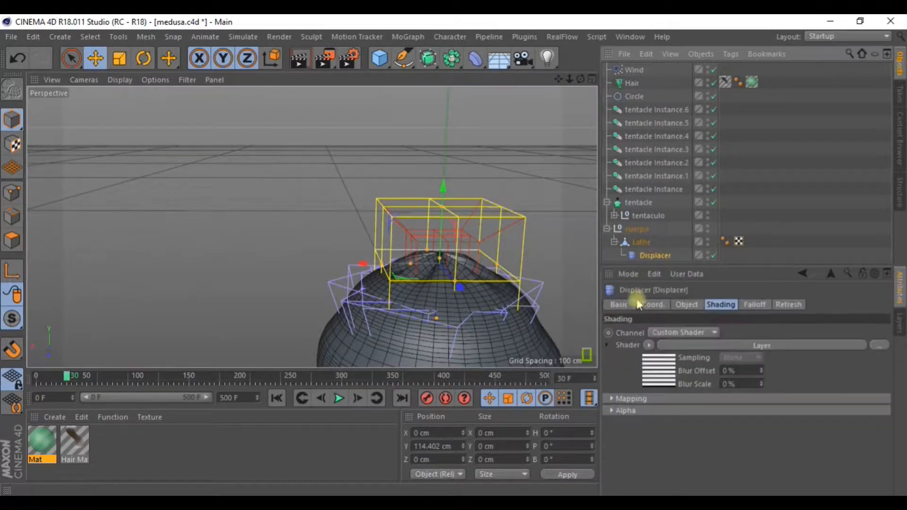
left_click(649, 348)
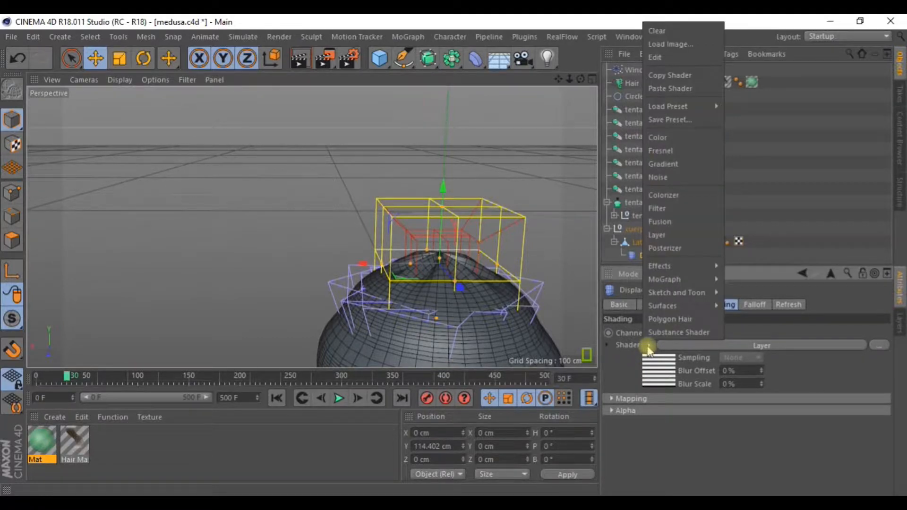
left_click(657, 350)
Step: Disable Cycle on the Layer shader's upper gradient and set its Turbulence to 70%
left_click(661, 372)
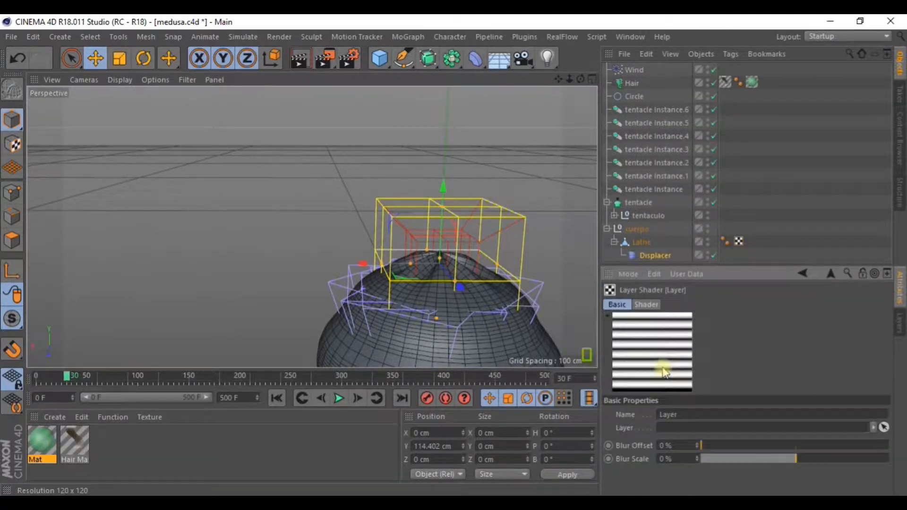
left_click(646, 306)
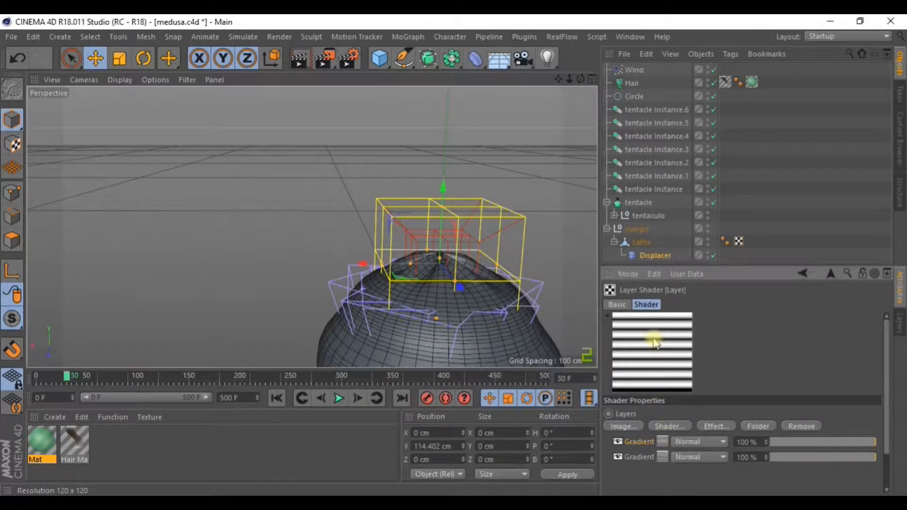
left_click(663, 442)
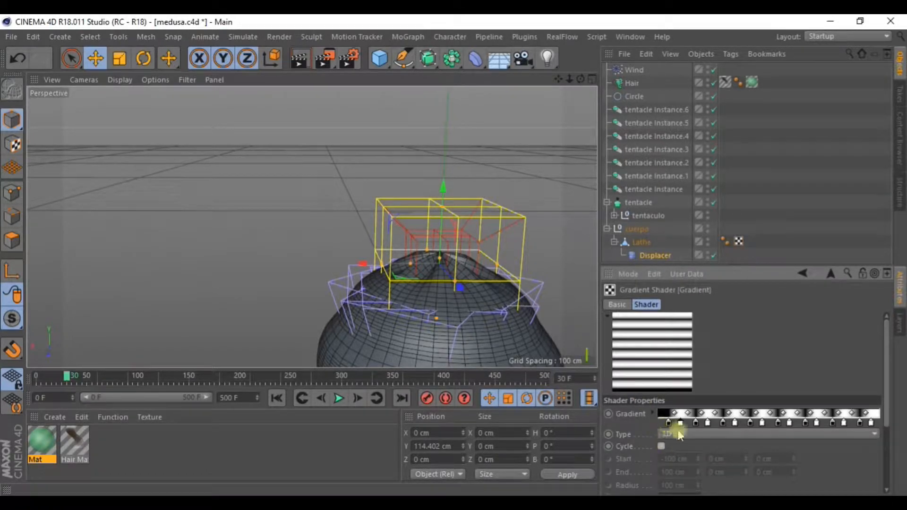
left_click_drag(885, 399, 893, 450)
left_click_drag(699, 401, 700, 406)
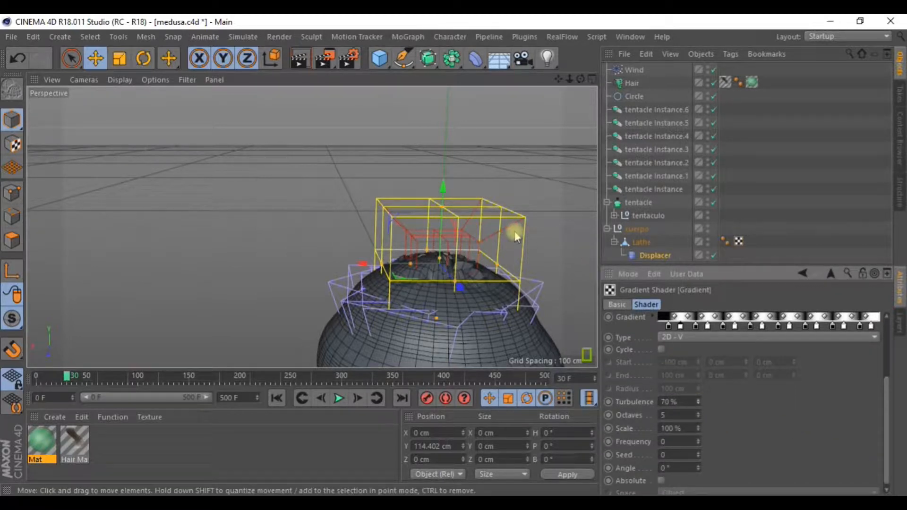
Step: Try lowering the Displacer to Y 42.687 cm, and undo that move together with the gradient's turbulence change
left_click_drag(447, 192, 461, 263)
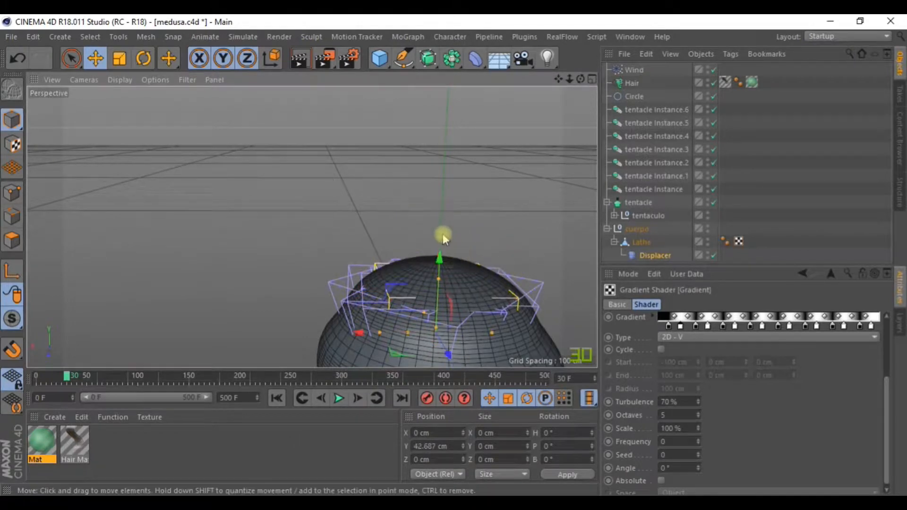
scroll(443, 236, "down", 3)
scroll(646, 362, "up", 6)
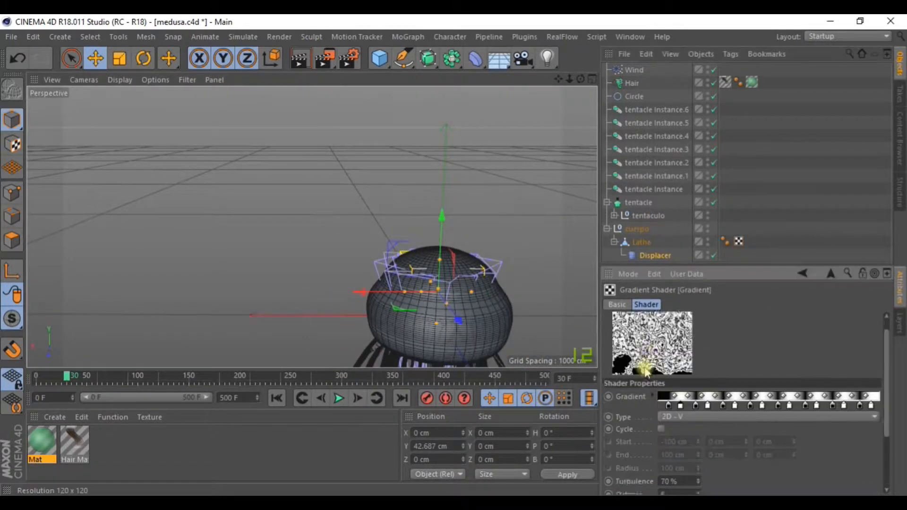
scroll(646, 363, "down", 5)
key("ctrl+z")
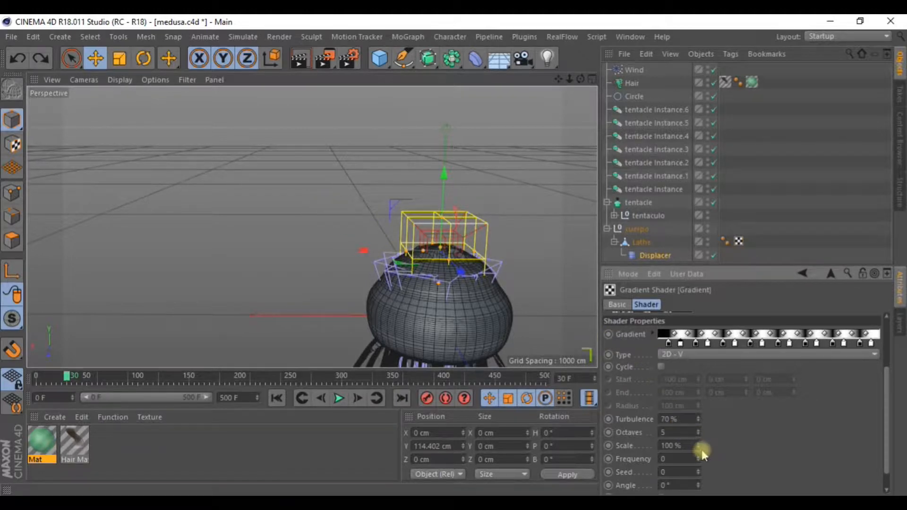
key("ctrl+z")
Step: Scale up the Displacer until its falloff box surrounds the upper jellyfish body
scroll(460, 261, "up", 3)
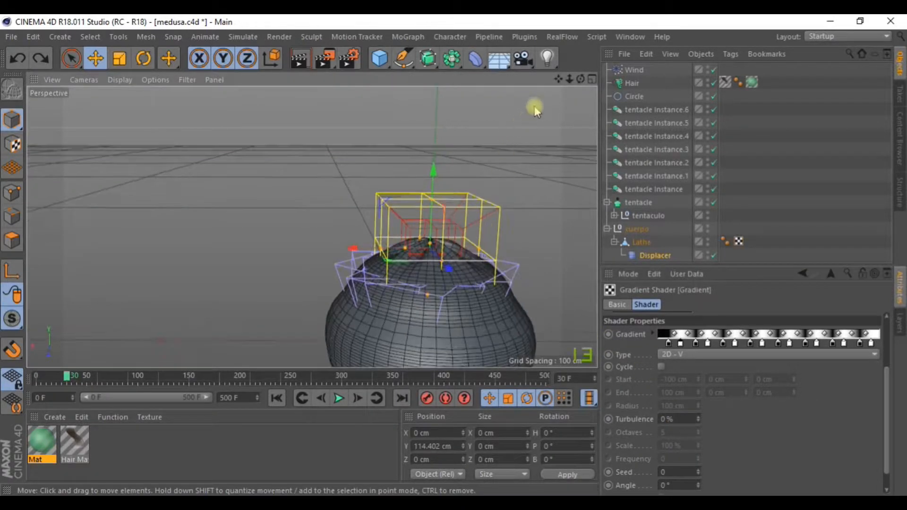
middle_click_drag(412, 274, 312, 229, "alt")
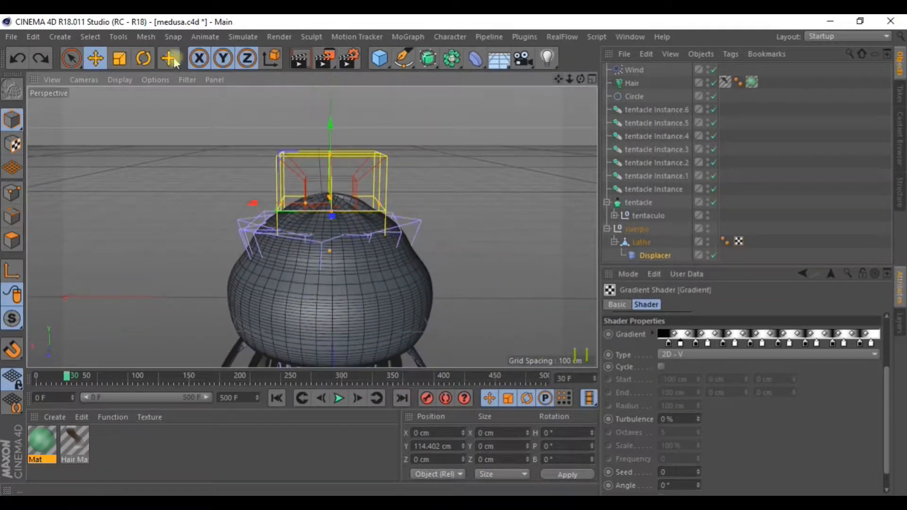
left_click(120, 62)
left_click_drag(138, 189, 906, 19)
left_click_drag(206, 242, 312, 249, "alt")
scroll(284, 229, "down", 6)
scroll(250, 233, "up", 6)
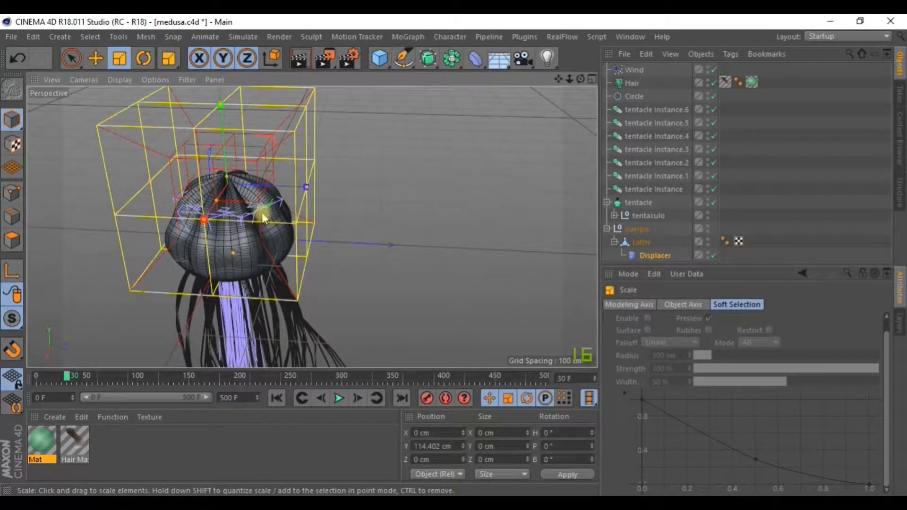
left_click_drag(558, 79, 680, 6)
scroll(523, 159, "down", 2)
left_click_drag(474, 168, 337, 158, "alt")
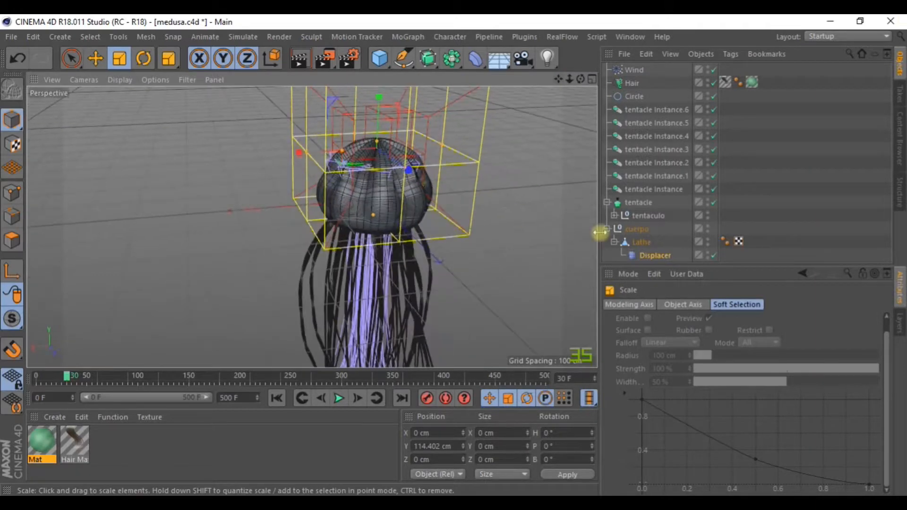
Step: Set the upper gradient layer's opacity to 10% in the Displacer's Layer shader, and raise that gradient's Turbulence to 100%
left_click(652, 255)
left_click(670, 371)
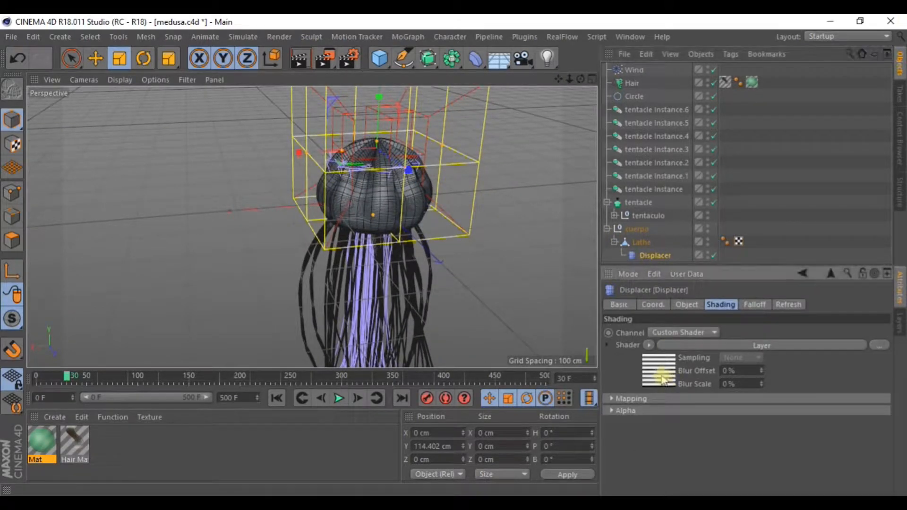
left_click(779, 442)
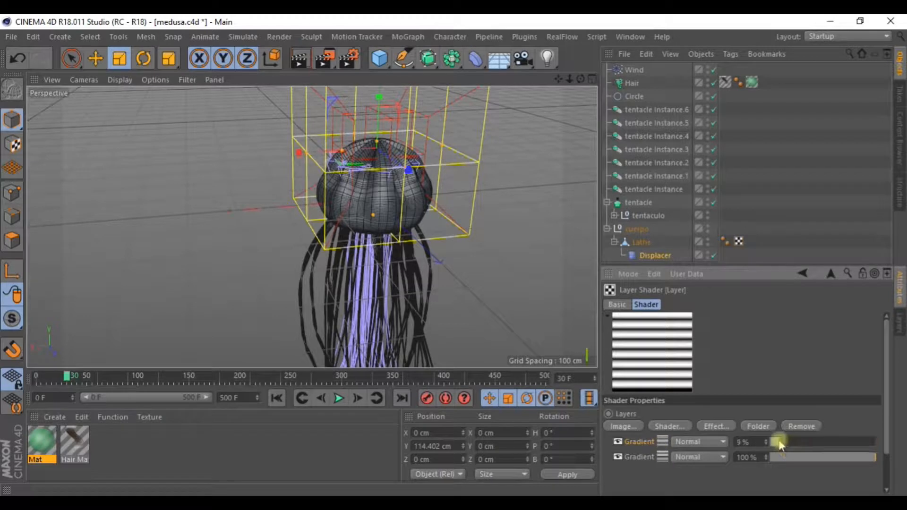
left_click_drag(782, 444, 780, 443)
left_click(661, 443)
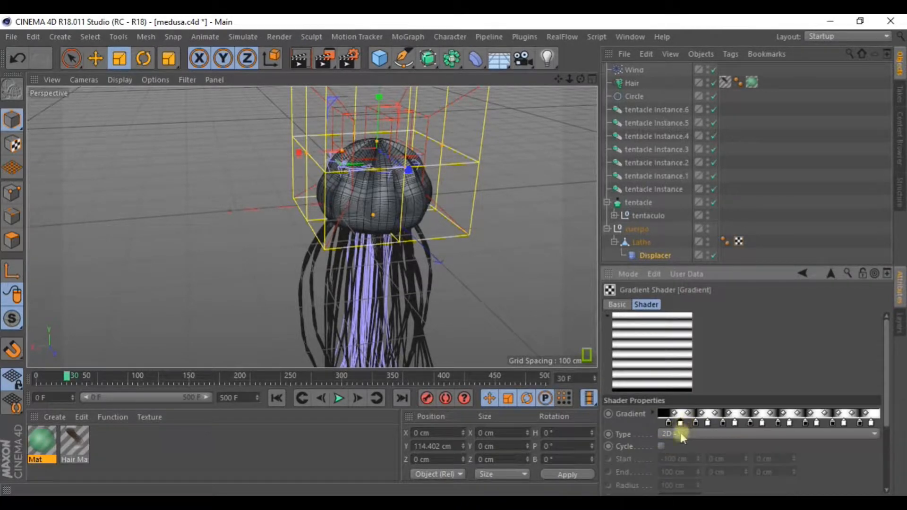
left_click_drag(888, 403, 887, 449)
left_click(697, 420)
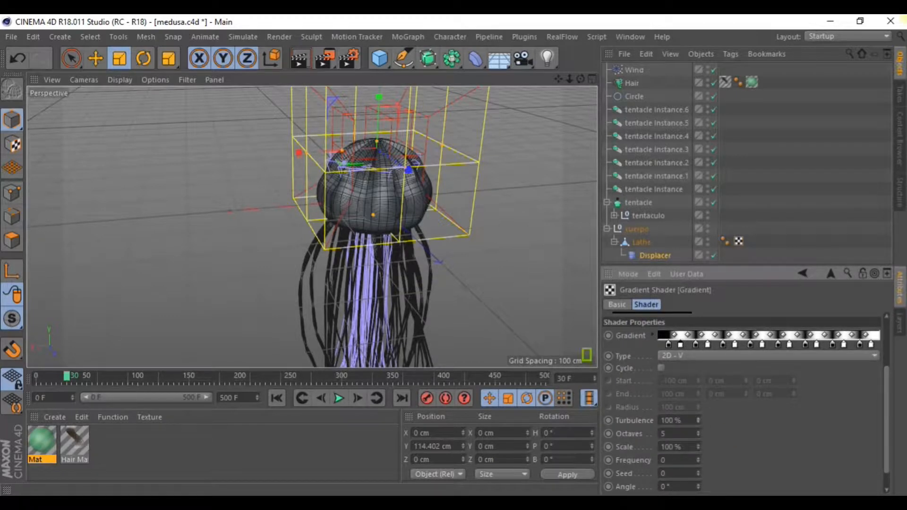
left_click_drag(885, 437, 887, 407)
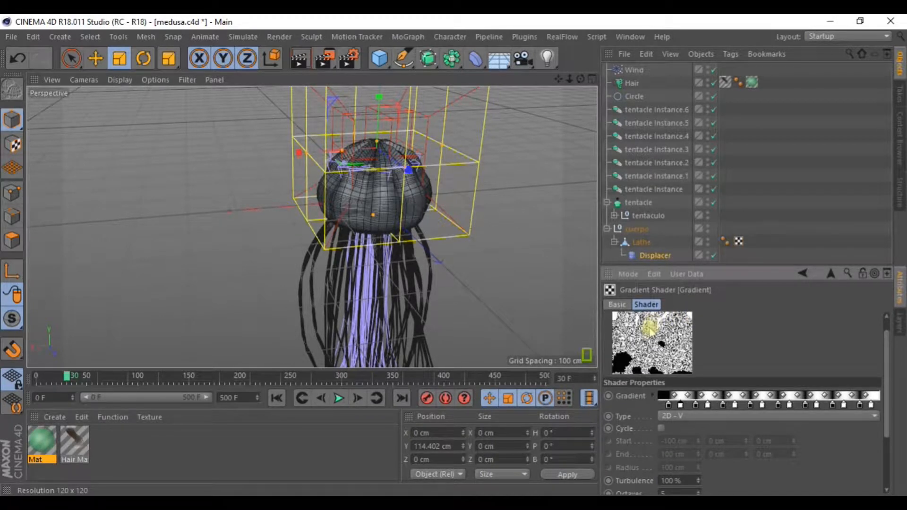
Step: Reduce the turbulent upper gradient's layer opacity to 6% in the Displacer's Layer shader
left_click(617, 304)
left_click(653, 256)
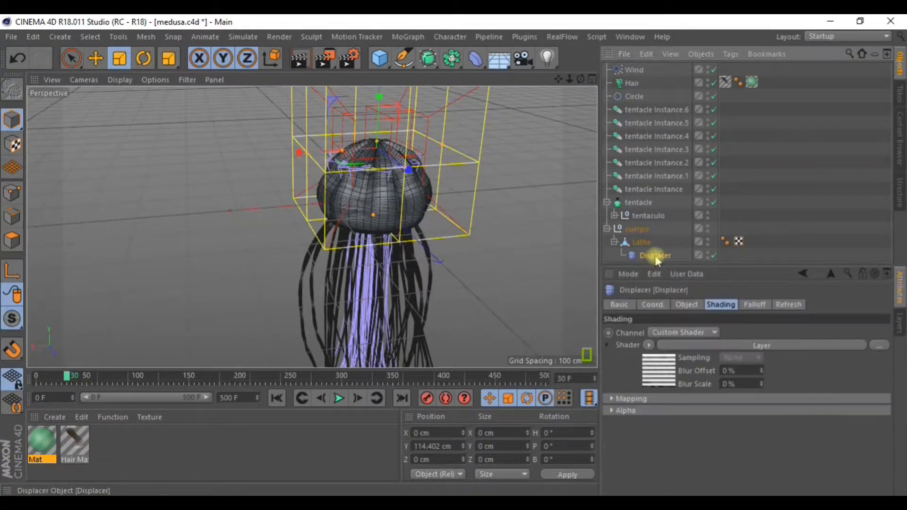
left_click(650, 376)
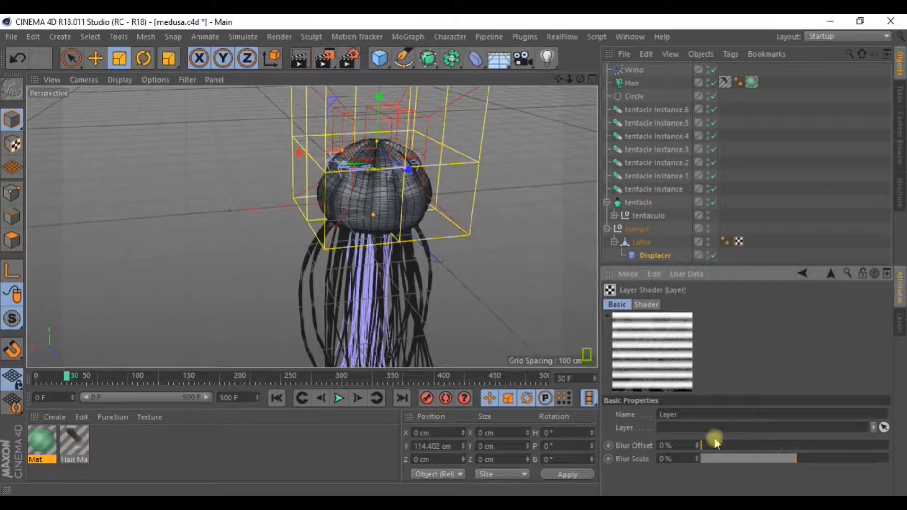
left_click_drag(711, 440, 691, 438)
left_click(645, 307)
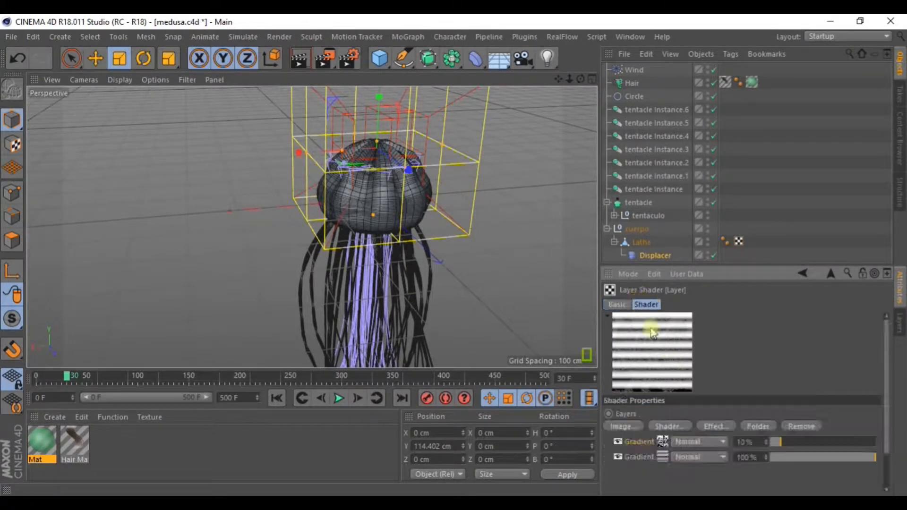
left_click_drag(877, 443, 778, 446)
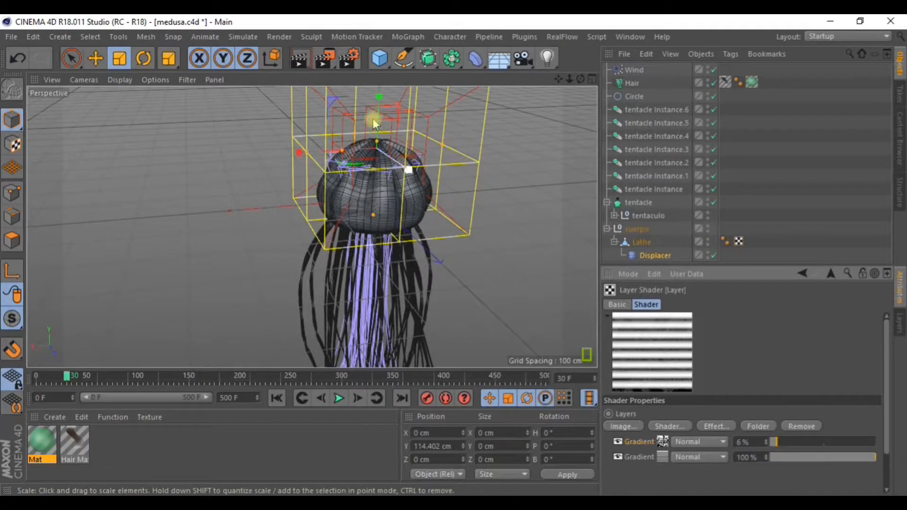
scroll(364, 146, "up", 5)
left_click_drag(365, 182, 425, 163, "alt")
mouse_move(777, 442)
left_mouse_down()
mouse_move(821, 447)
mouse_move(778, 446)
left_mouse_up()
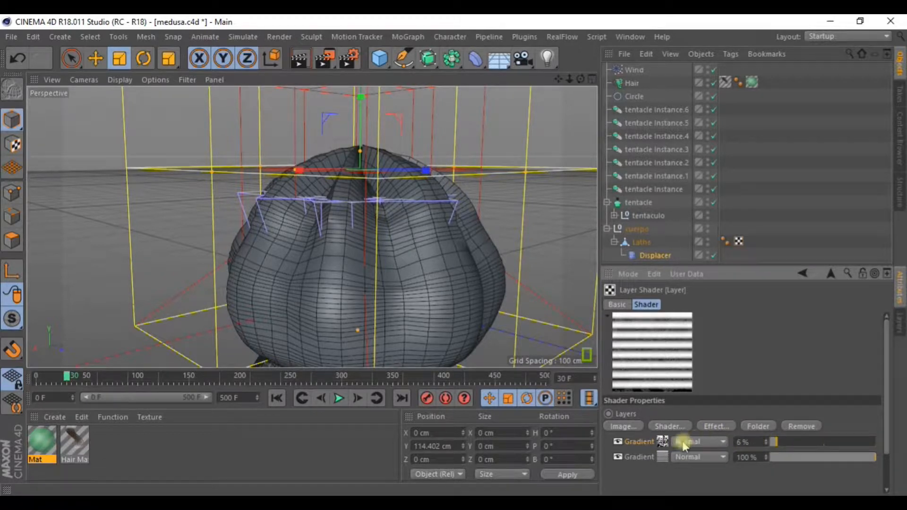
Step: Try adding a Rust surface shader as a new layer above the two gradients, and undo it
left_click(649, 255)
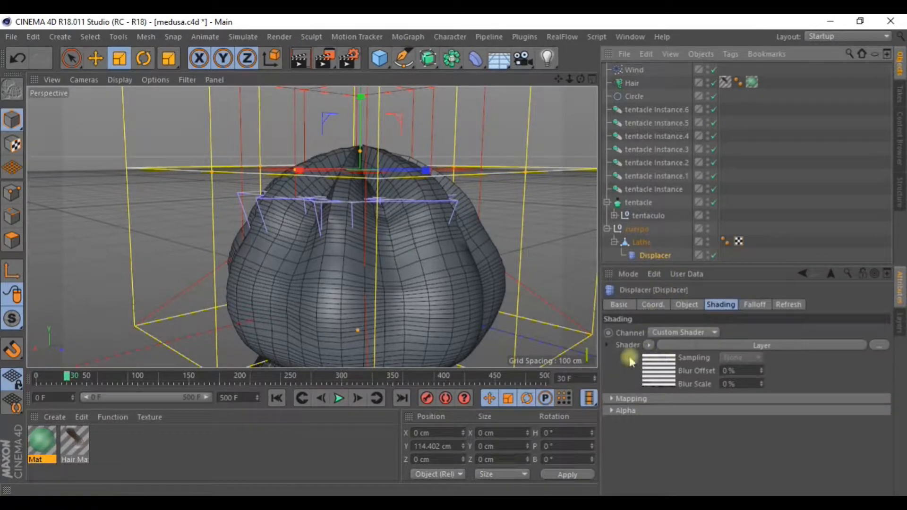
left_click(662, 384)
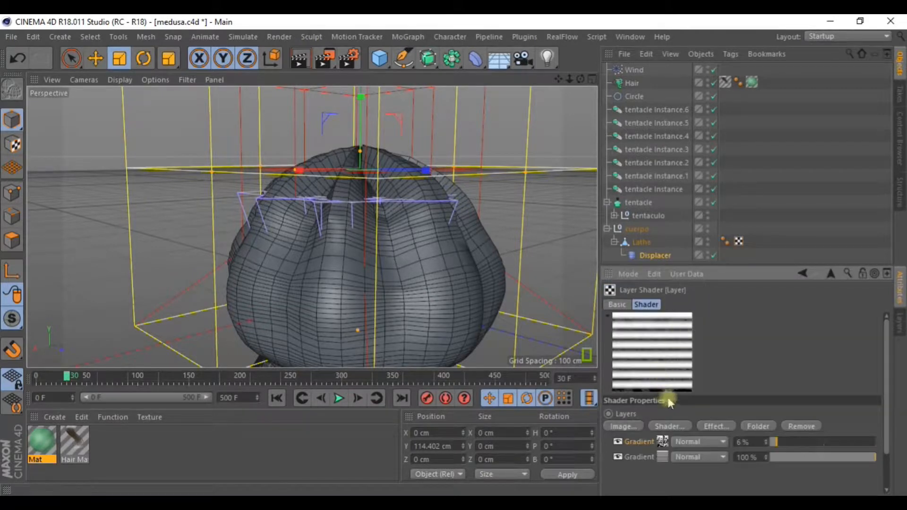
left_click(670, 426)
mouse_move(732, 404)
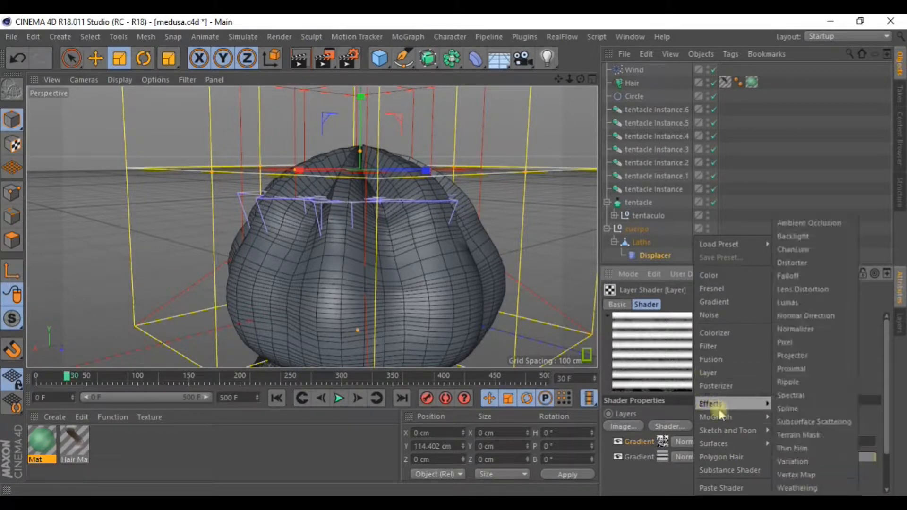
mouse_move(735, 448)
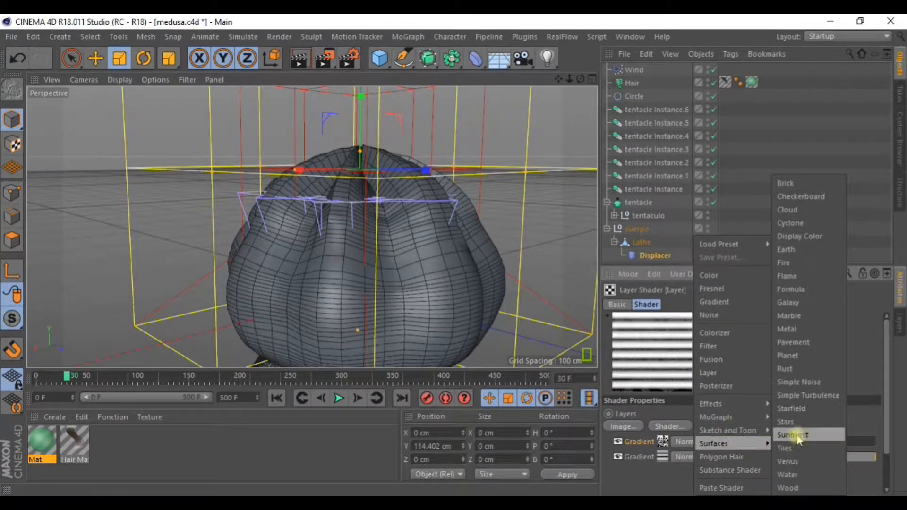
left_click(785, 369)
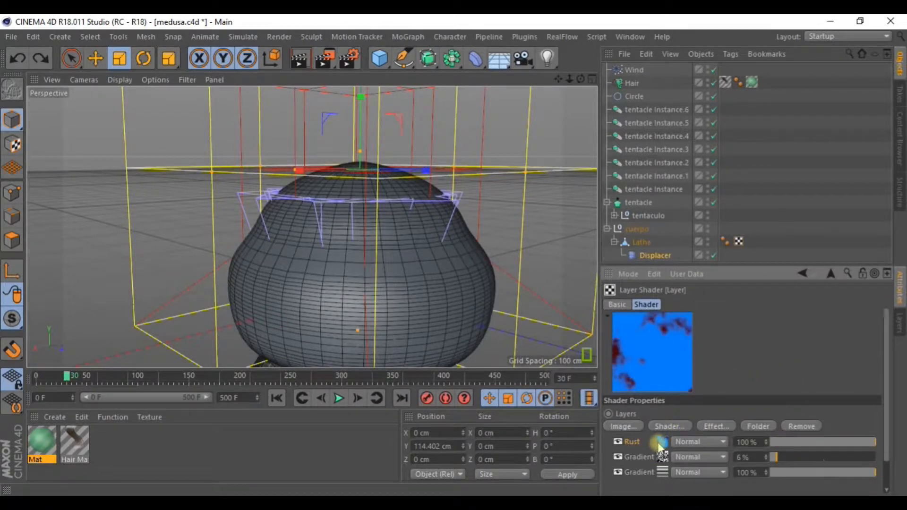
key("ctrl+z")
Step: Add a Water surface shader above the two gradient layers and lower its opacity to 19%
left_click(659, 427)
mouse_move(730, 423)
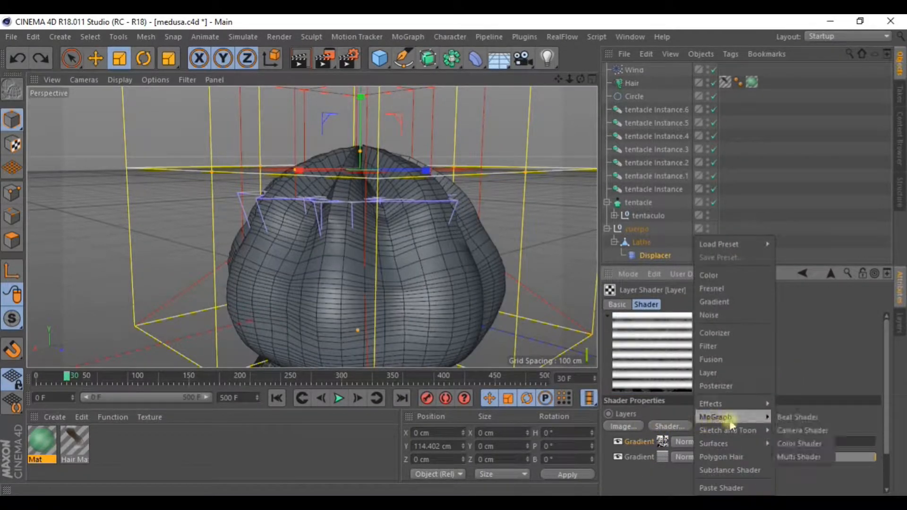
mouse_move(718, 443)
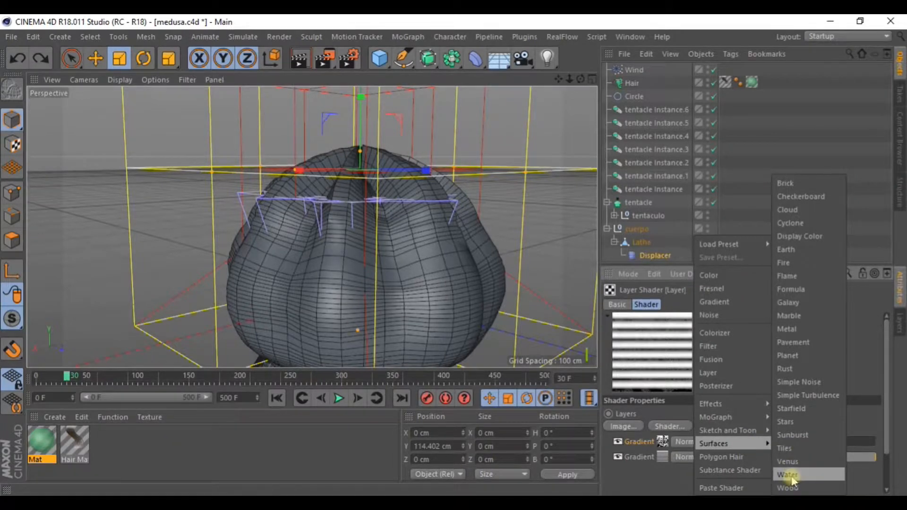
left_click(788, 475)
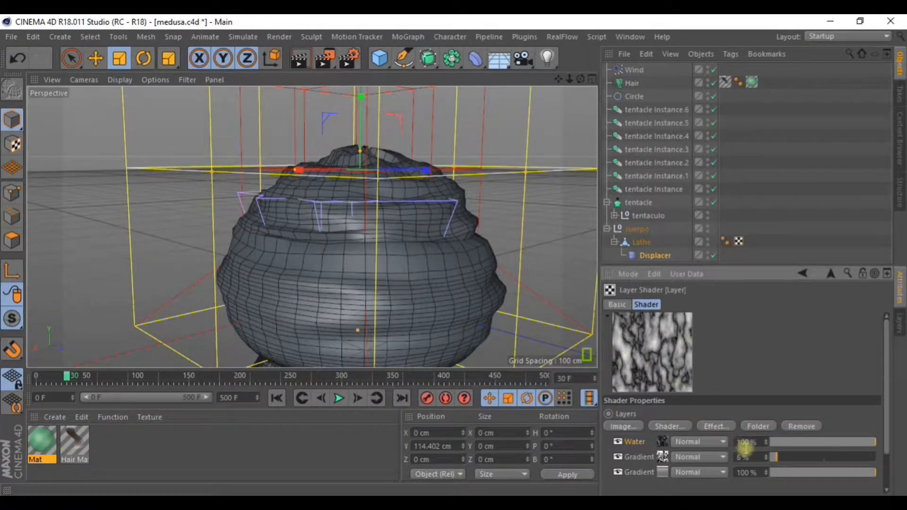
left_click_drag(805, 449, 792, 446)
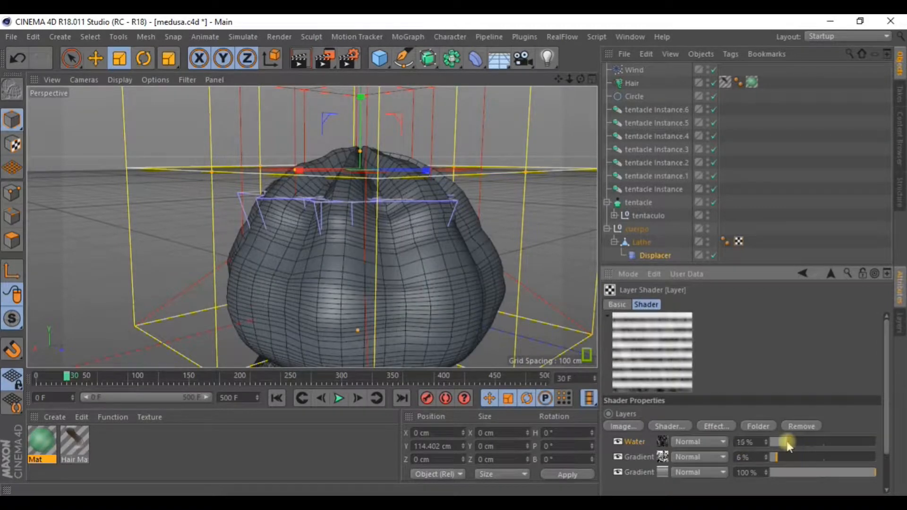
left_click_drag(415, 227, 304, 227, "alt")
scroll(304, 227, "down", 6)
left_click_drag(350, 247, 381, 148, "alt")
scroll(348, 220, "up", 5)
left_click_drag(300, 249, 353, 342, "alt")
scroll(353, 337, "up", 2)
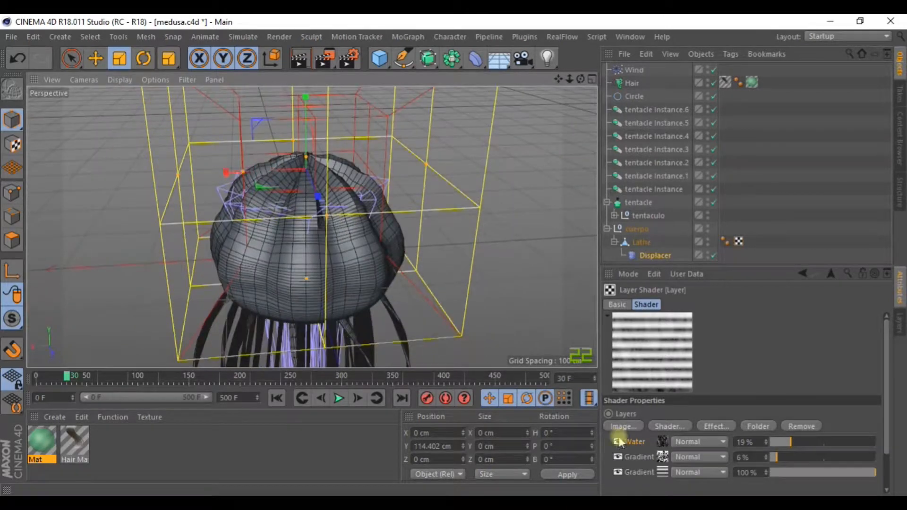
Step: Move the Water shader's white and black color knots inward and double the knots
left_click(664, 442)
left_click_drag(661, 424, 688, 423)
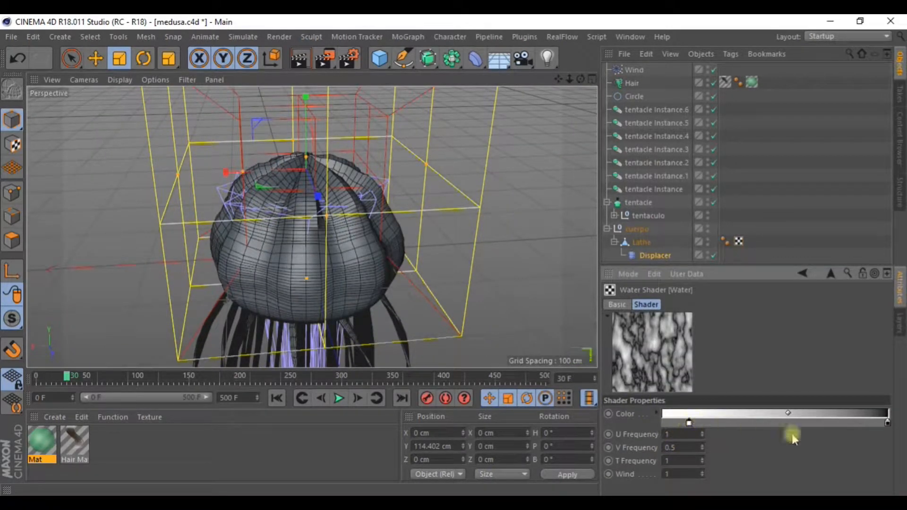
left_click_drag(891, 427, 862, 424)
left_click(773, 423)
right_click(774, 424)
left_click(770, 424)
right_click(770, 424)
left_click(784, 443)
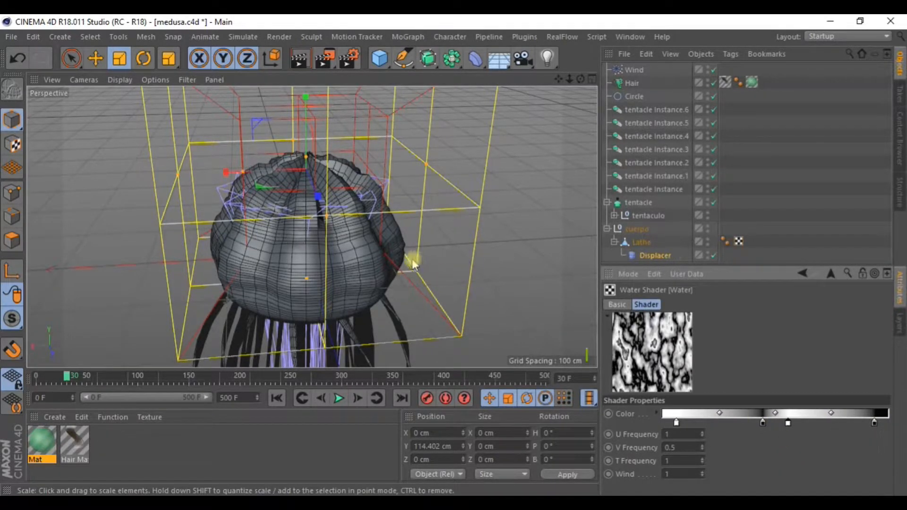
Step: Set the Water layer's opacity to 20% in the Displacer's Layer shader
left_click_drag(415, 260, 510, 282, "alt")
left_click(644, 262)
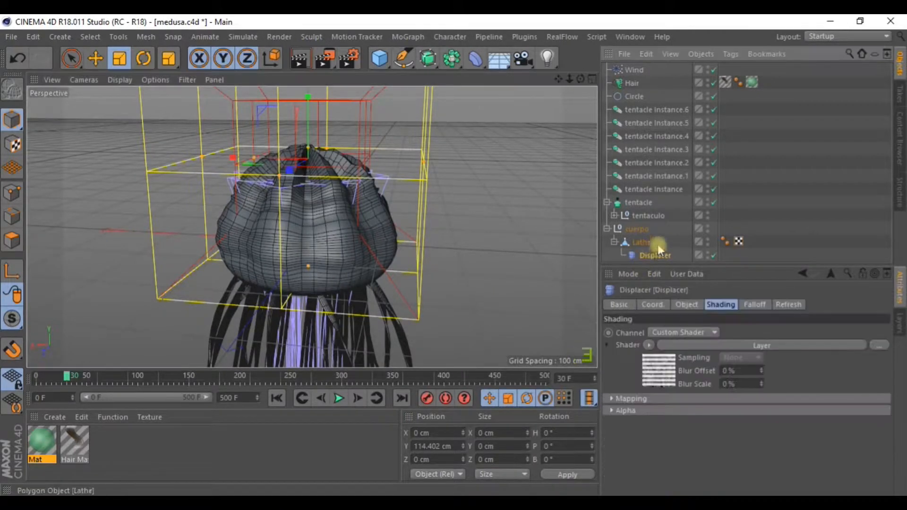
left_click(661, 376)
mouse_move(787, 449)
left_mouse_down()
mouse_move(777, 443)
mouse_move(819, 451)
mouse_move(782, 444)
left_mouse_up()
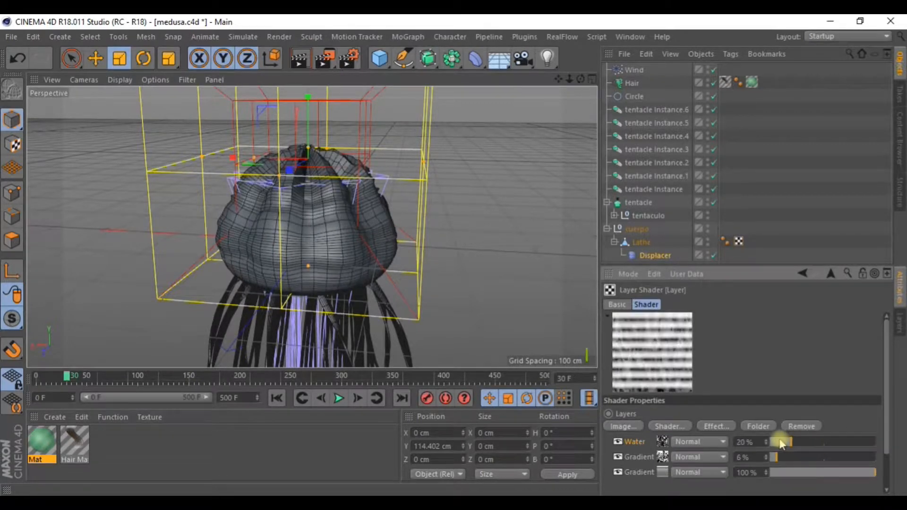
Step: Add a Subdivision Surface inside the cuerpo null and make the Lathe body its child
left_click(640, 243)
left_click(611, 232)
left_click(608, 229)
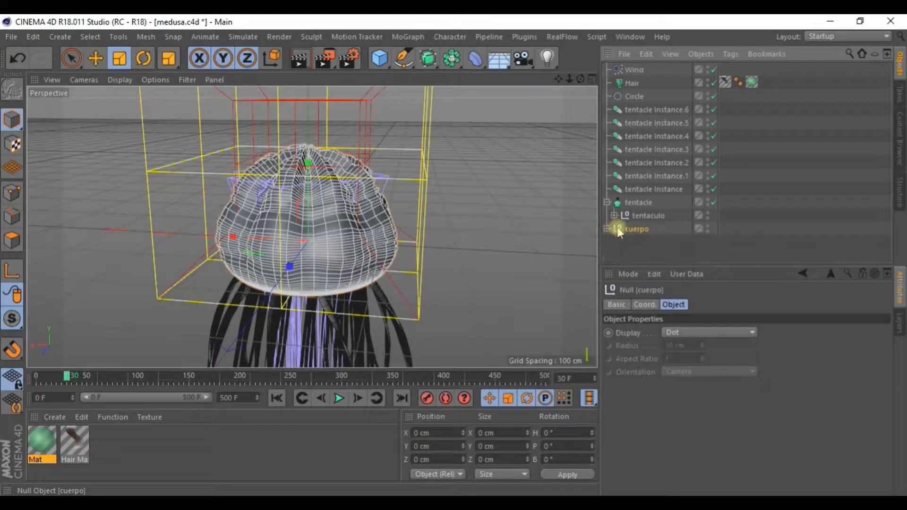
left_click(606, 229)
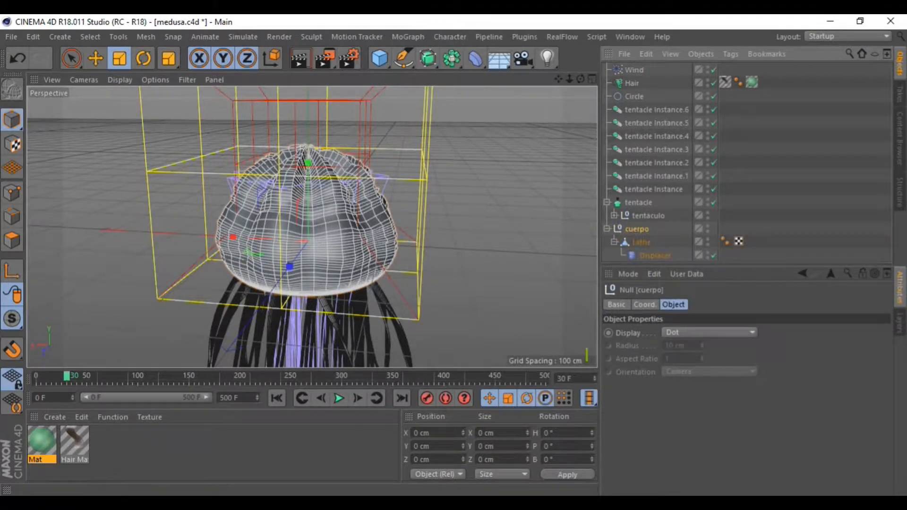
scroll(515, 211, "up", 3)
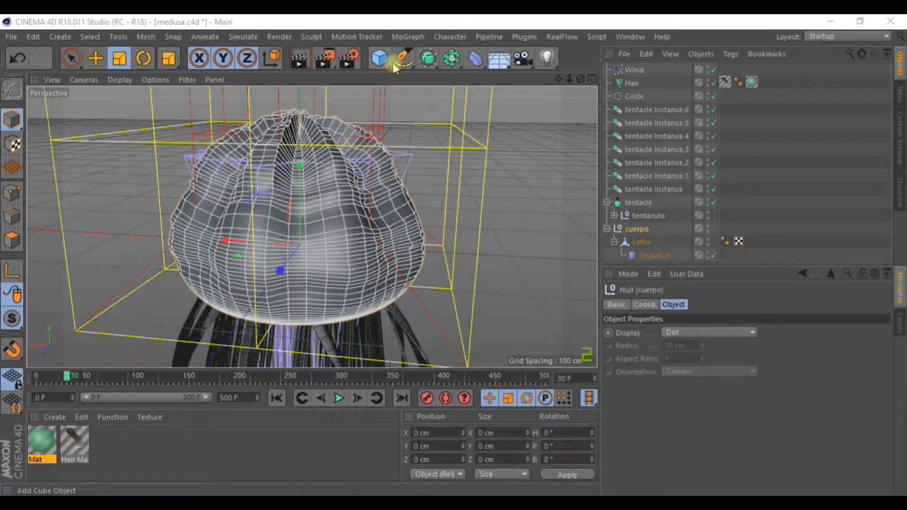
left_click(431, 58)
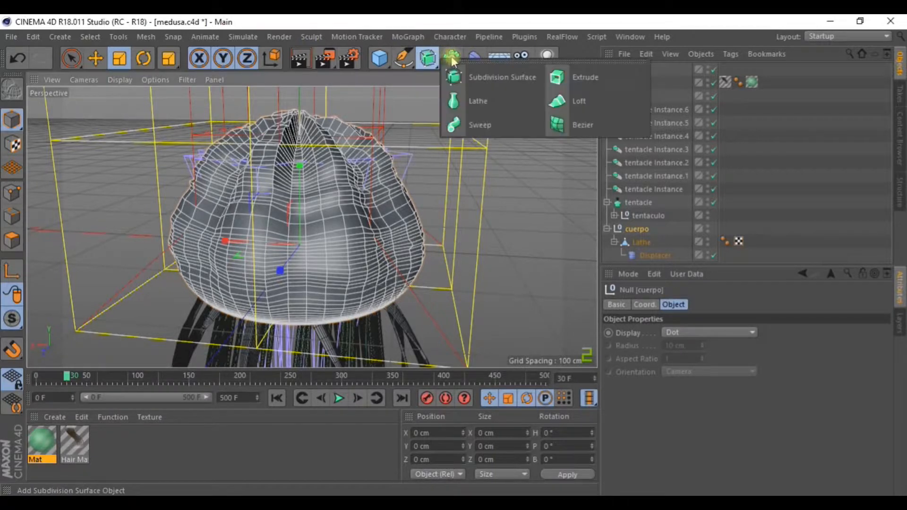
left_click(468, 76)
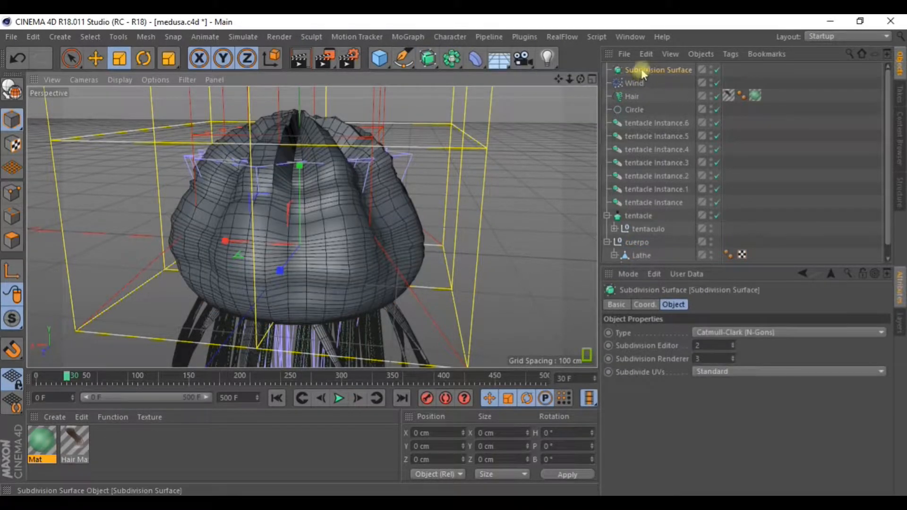
left_click_drag(650, 73, 648, 241)
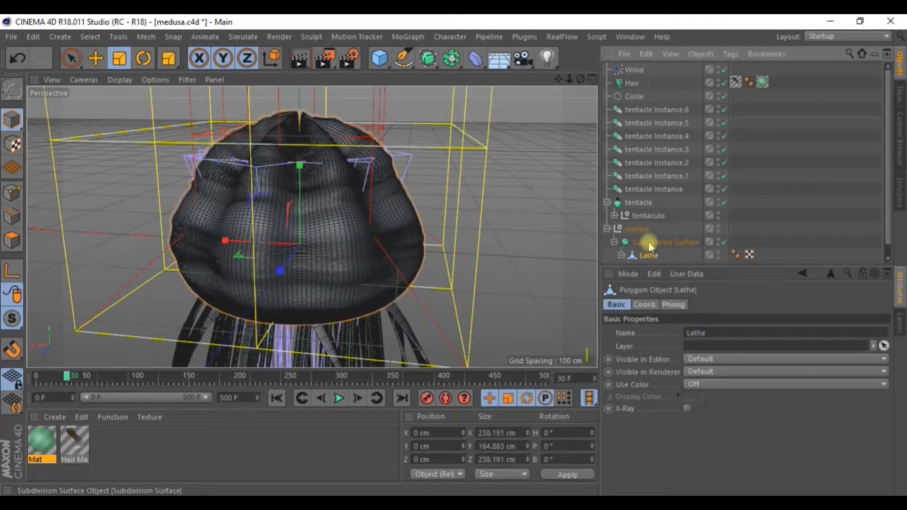
Step: Compare the body with the Subdivision Surface disabled and enabled, and set its editor subdivision to 1
scroll(366, 175, "up", 5)
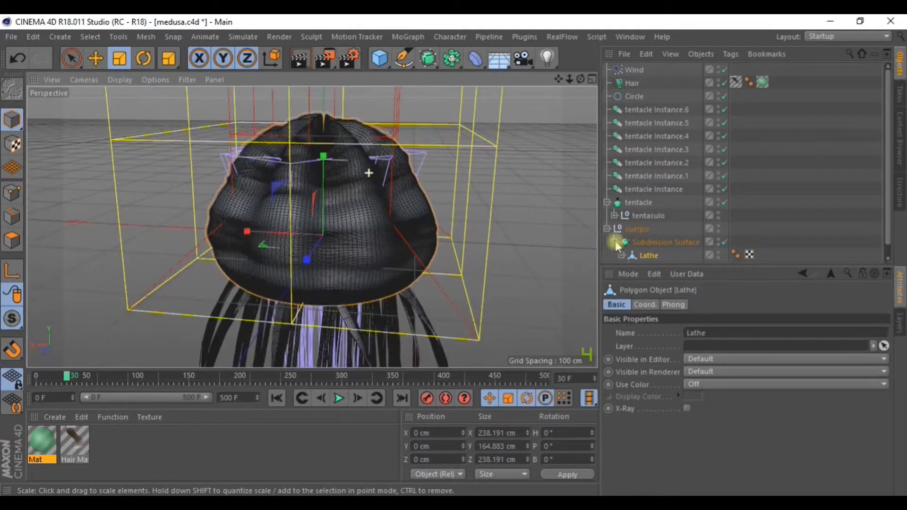
left_click(725, 242)
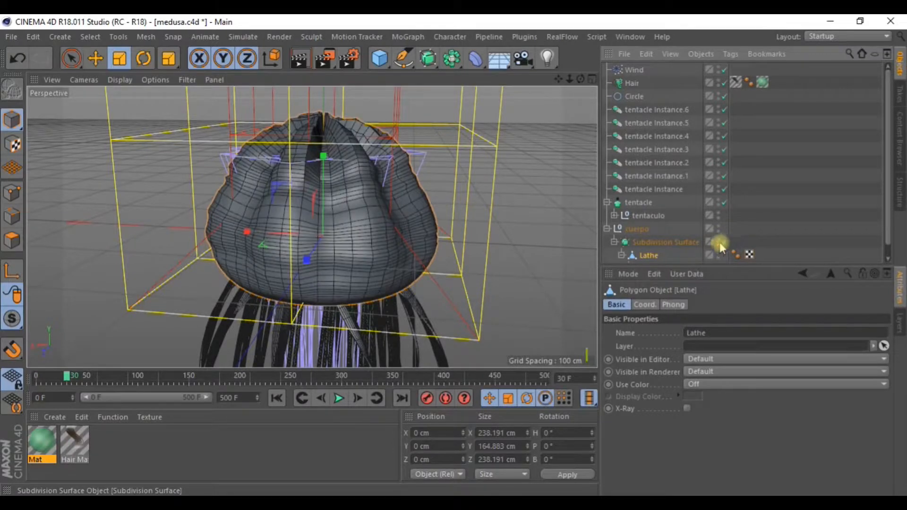
left_click(724, 243)
left_click(666, 242)
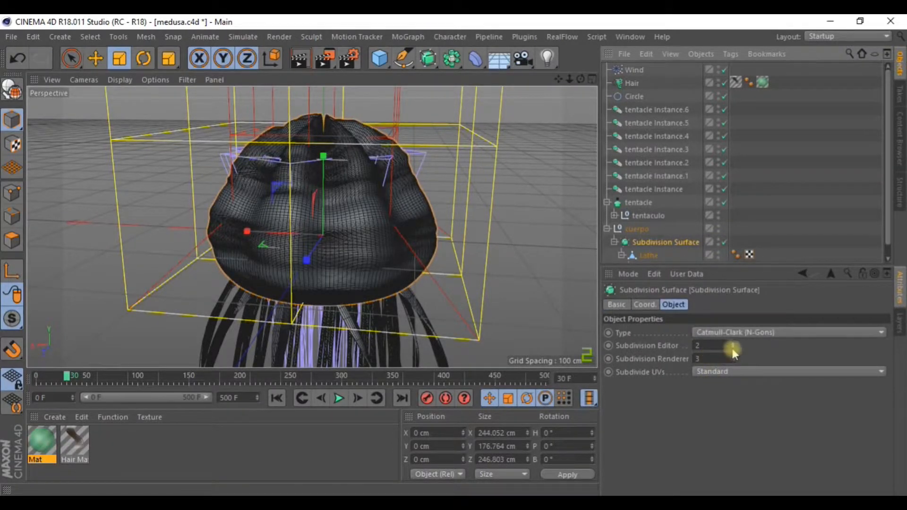
left_click(732, 349)
left_click_drag(413, 159, 370, 176, "alt")
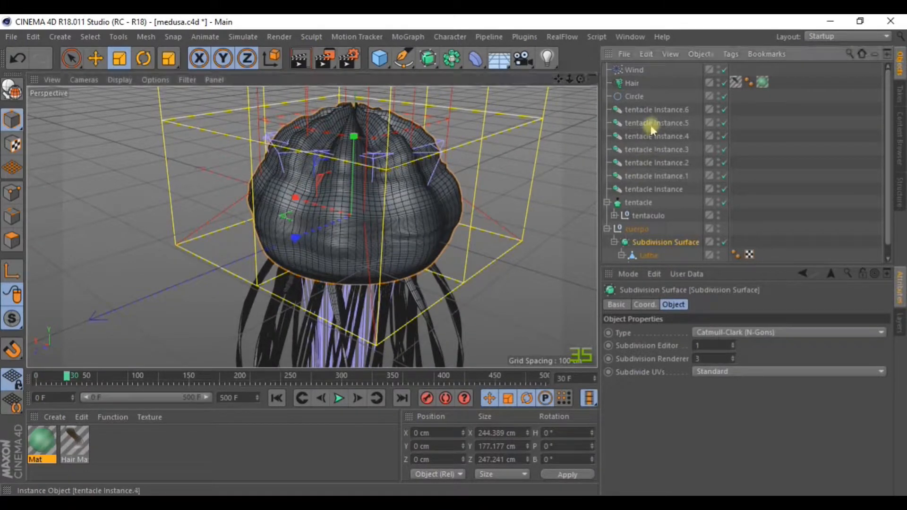
Step: Try moving the Displacer along its vertical axis, and inspect the body's folds from below
scroll(656, 257, "down", 1)
left_click(655, 257)
scroll(442, 209, "down", 3)
left_click_drag(441, 208, 461, 180, "alt")
key("e")
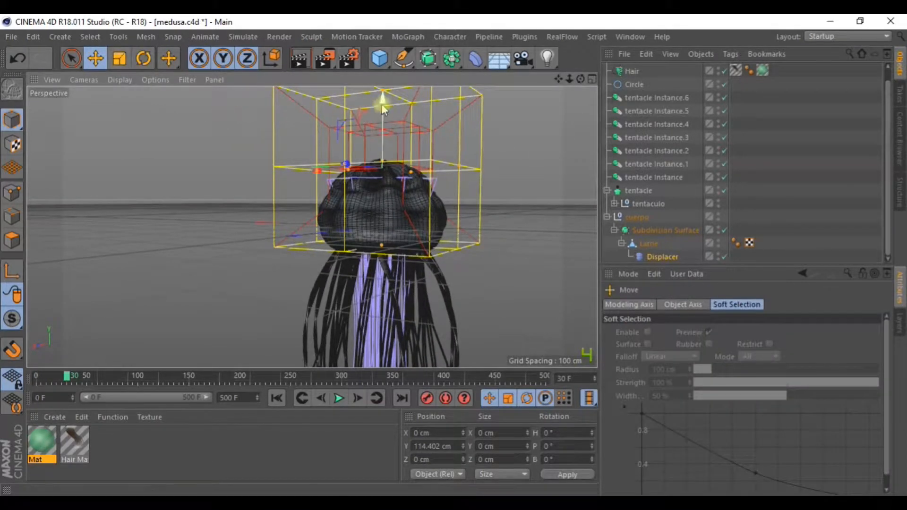
left_click_drag(380, 97, 578, 212)
left_click(650, 243)
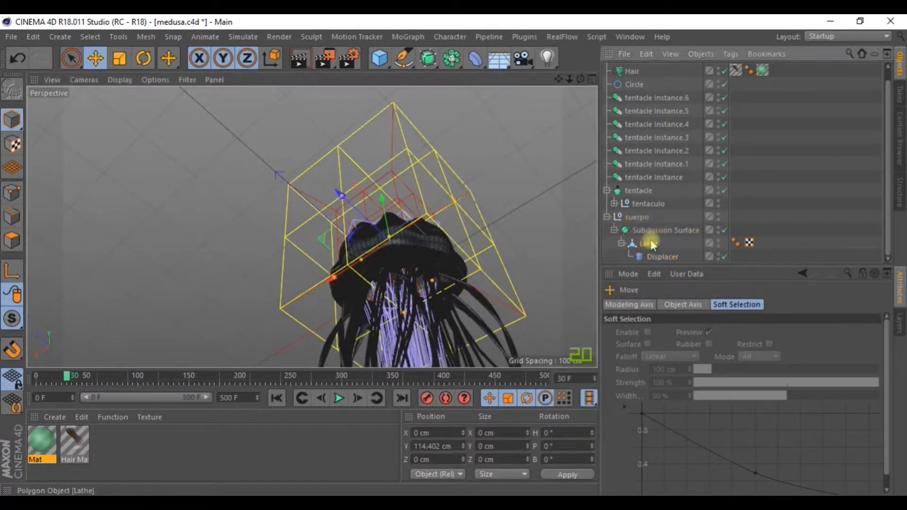
key("o")
scroll(482, 288, "up", 3)
left_click_drag(454, 276, 424, 302, "alt")
left_click(662, 230)
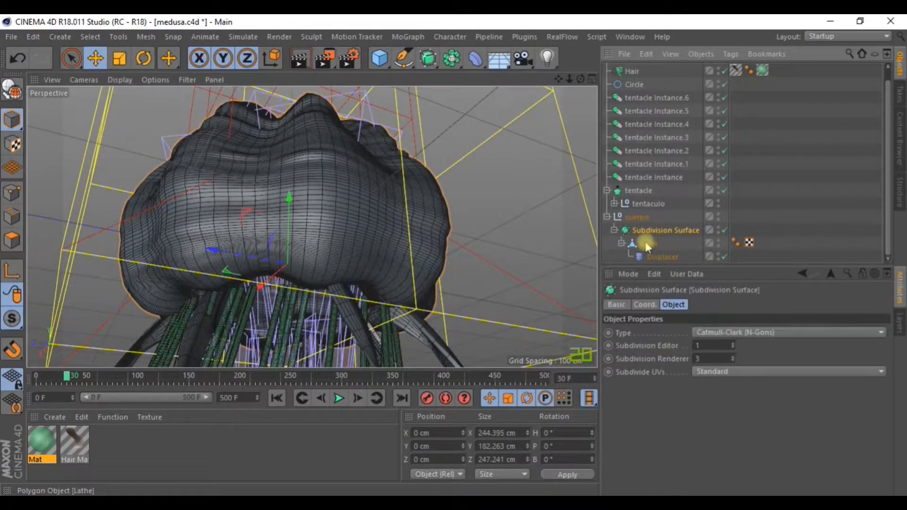
Step: Double the knots of the bottom Gradient layer in the Displacer's Layer shader
left_click(661, 256)
left_click(656, 360)
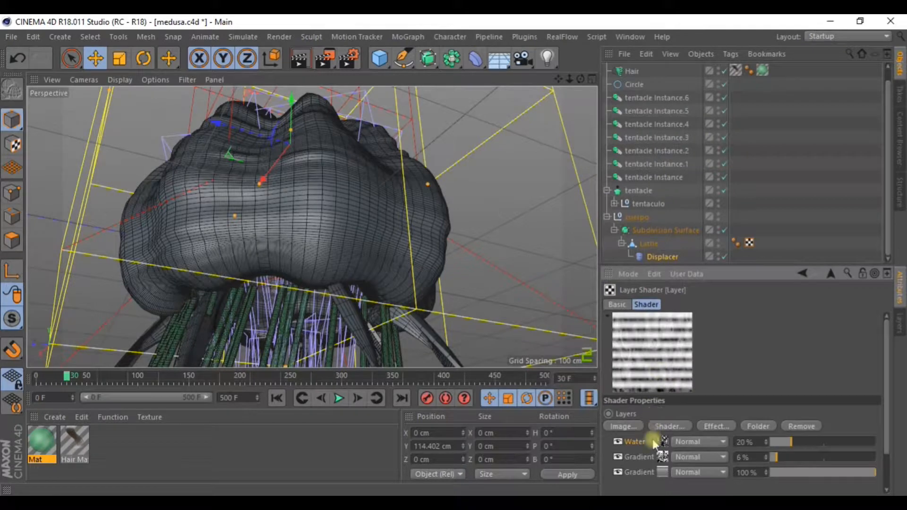
left_click(663, 472)
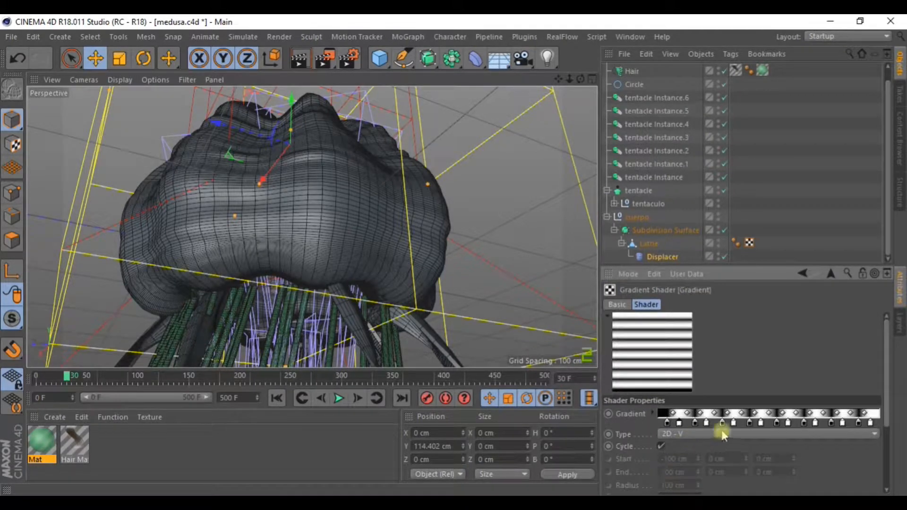
right_click(768, 427)
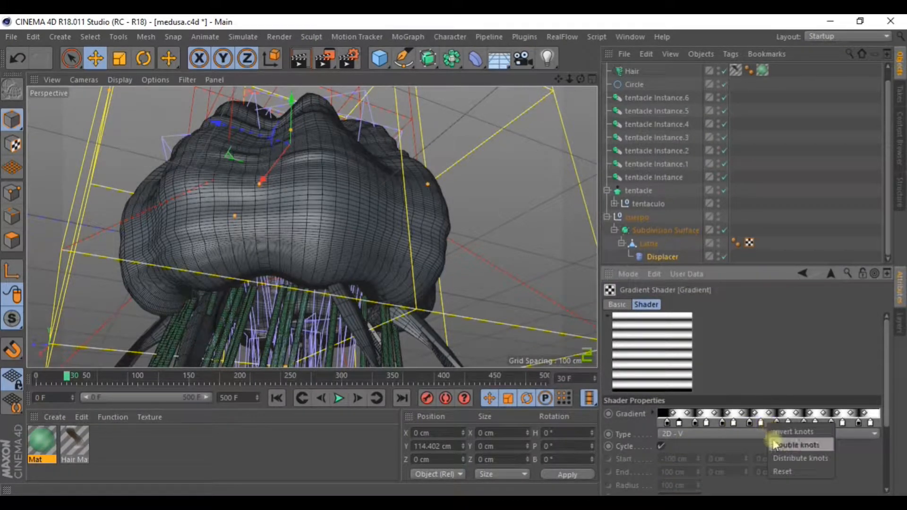
left_click(794, 443)
mouse_move(448, 203)
left_mouse_down("alt")
mouse_move(426, 248)
mouse_move(511, 142)
mouse_move(553, 183)
mouse_move(449, 212)
left_mouse_up("alt")
Step: Try a 37° angle on the bottom Gradient shader, and undo it
left_click_drag(885, 369, 885, 423)
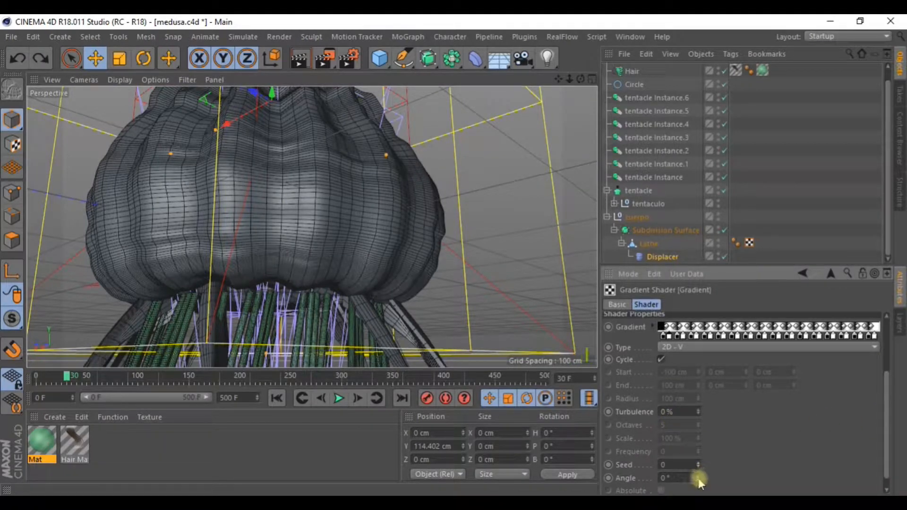
left_click_drag(698, 478, 700, 479)
scroll(448, 202, "down", 6)
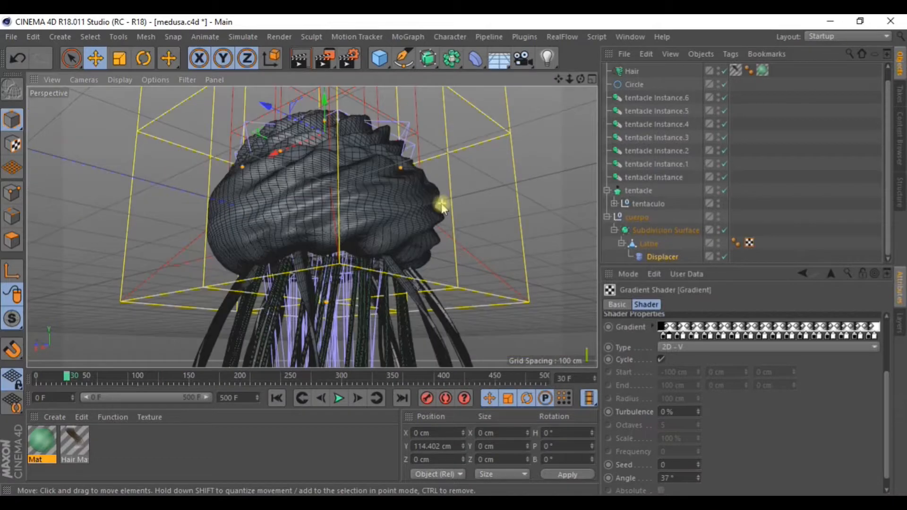
left_click_drag(448, 201, 472, 227, "alt")
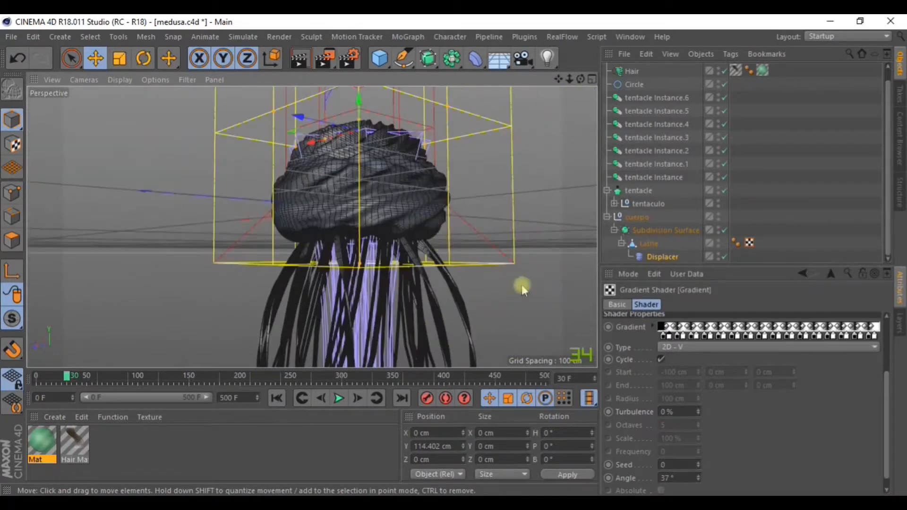
key("ctrl+z")
left_click_drag(415, 229, 441, 191, "alt")
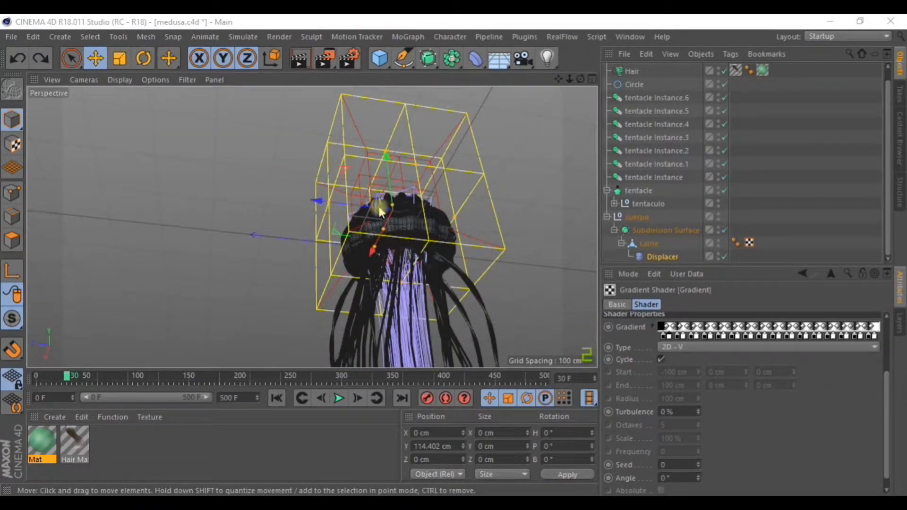
left_click_drag(337, 202, 412, 285, "alt")
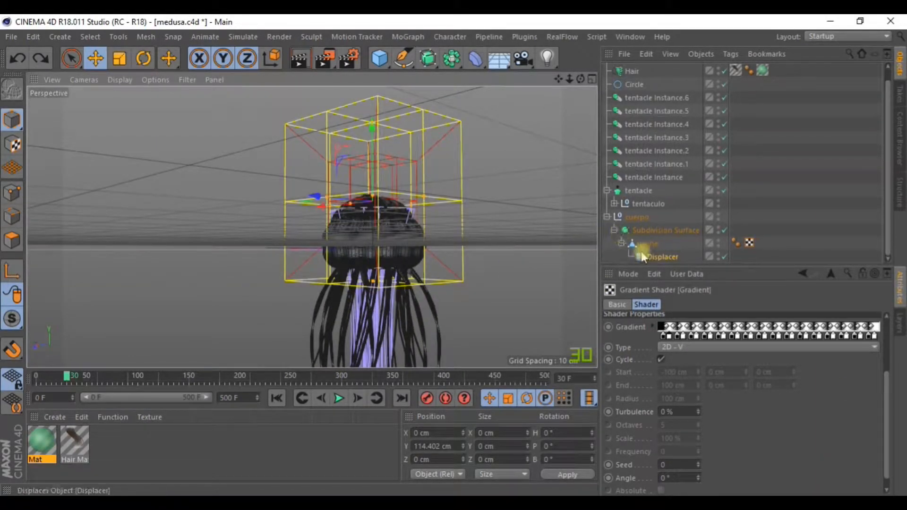
Step: Rename the Lathe polygon object under the Subdivision Surface as cuerpo
left_click(614, 230)
left_click(607, 229)
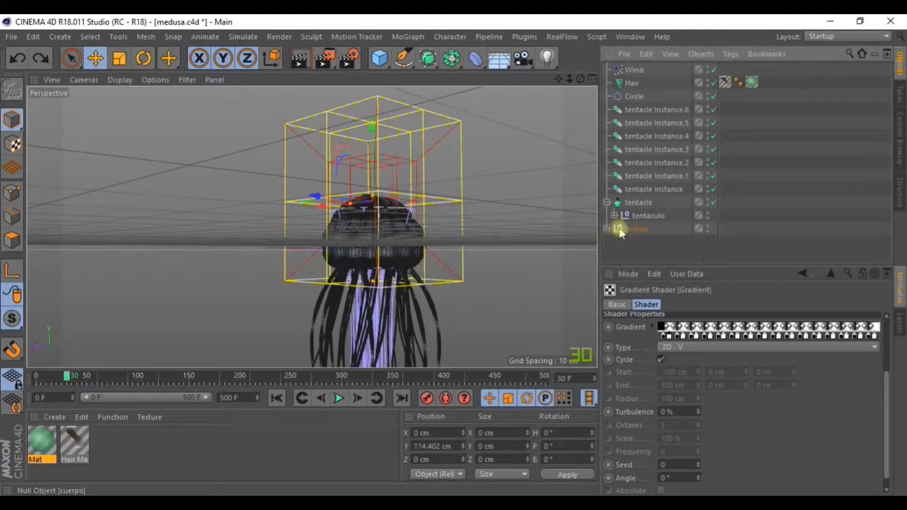
left_click(597, 230)
left_click(606, 228)
left_click(614, 242)
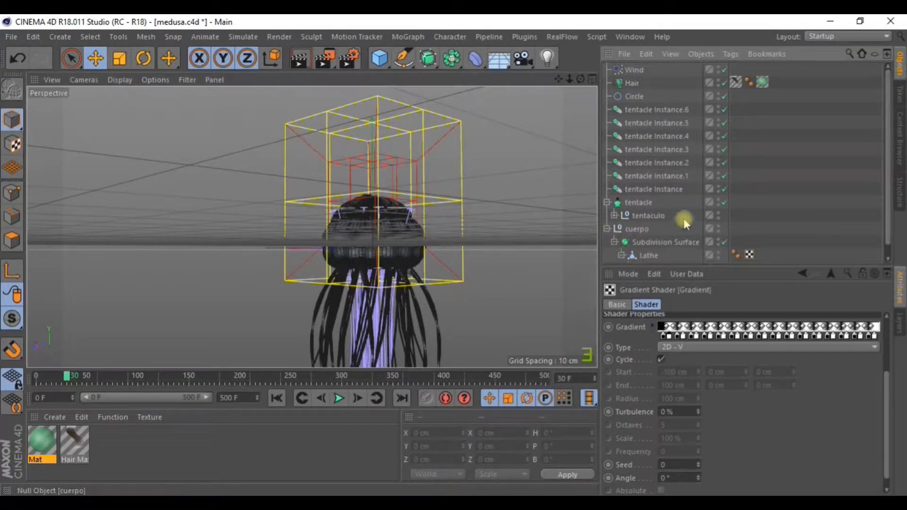
scroll(668, 229, "down", 1)
double_click(651, 243)
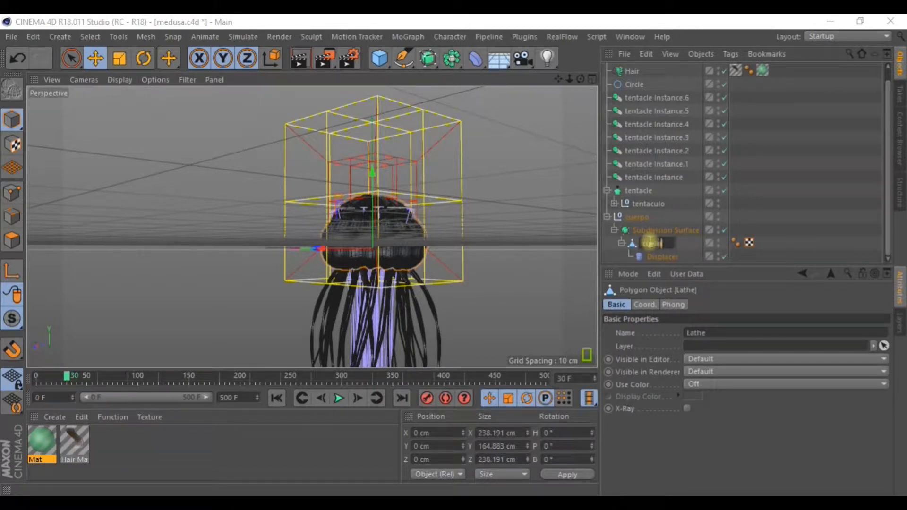
type("cuerpo")
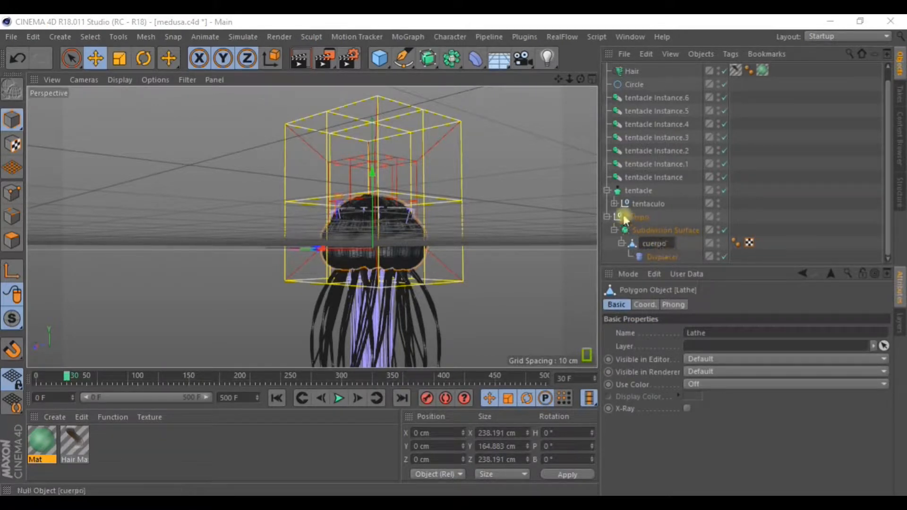
Step: Collapse the tentacle and cuerpo hierarchies, and group the Wind, Hair and Circle objects into one null
left_click(607, 190)
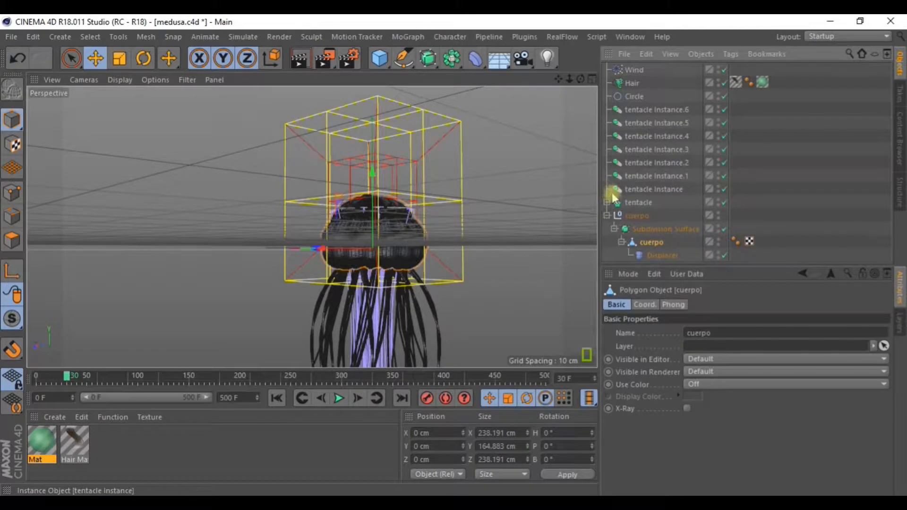
left_click(607, 216)
left_click(639, 189)
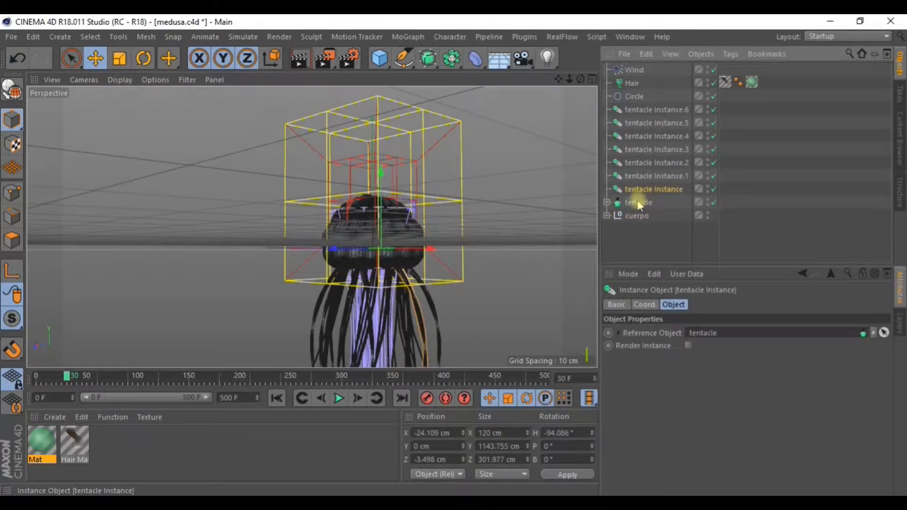
left_click(638, 203)
left_click(640, 112, "shift")
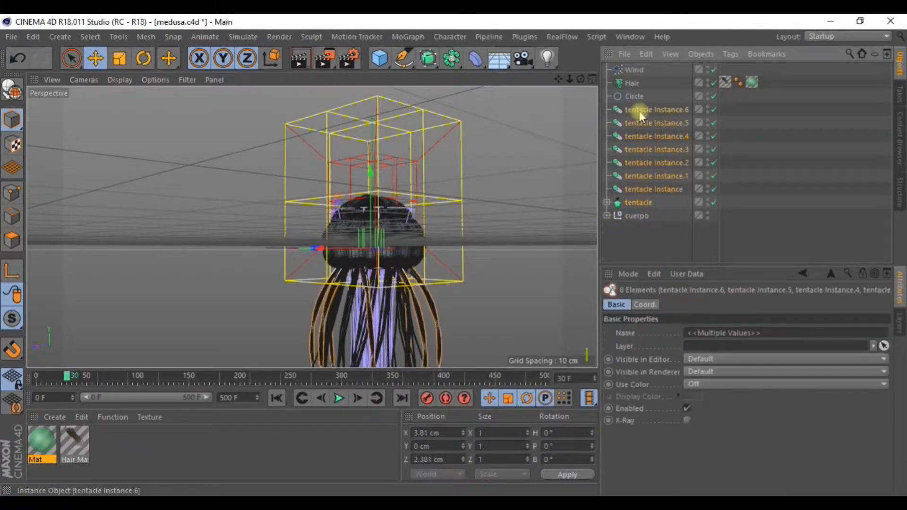
left_click(632, 98)
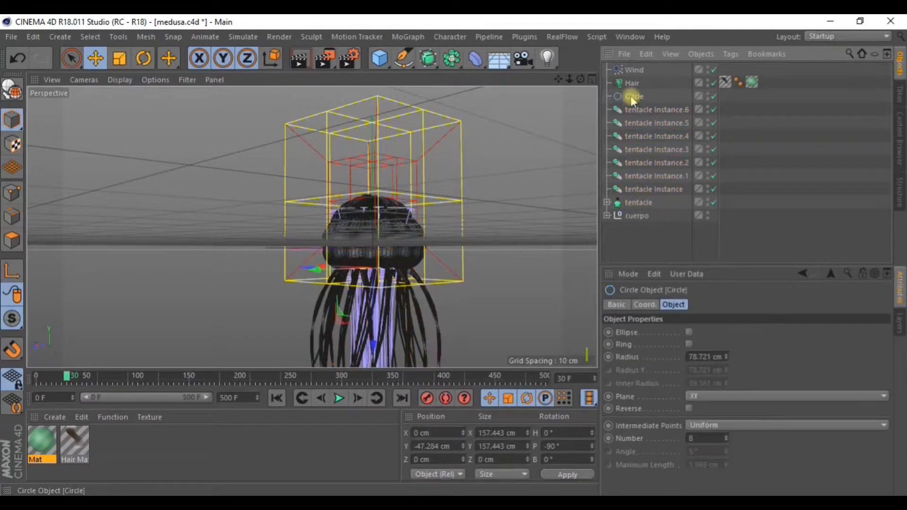
left_click(631, 70, "shift")
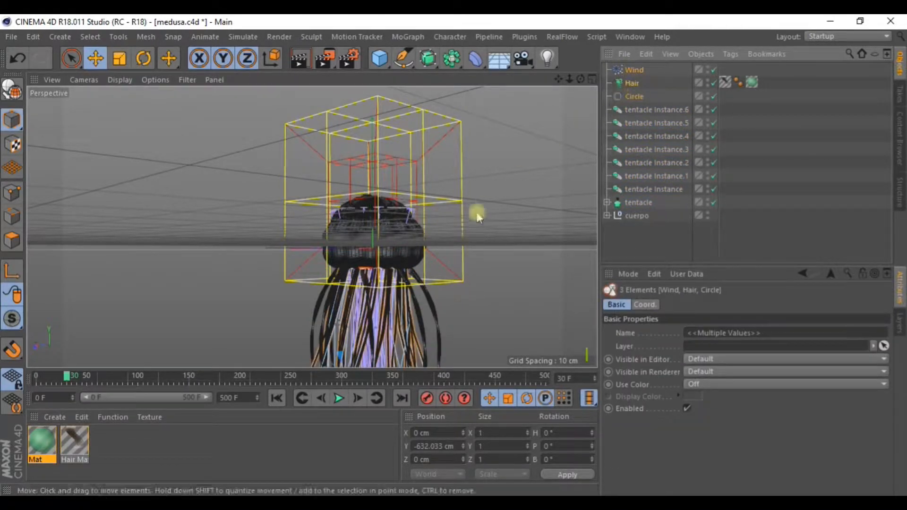
right_click(633, 90)
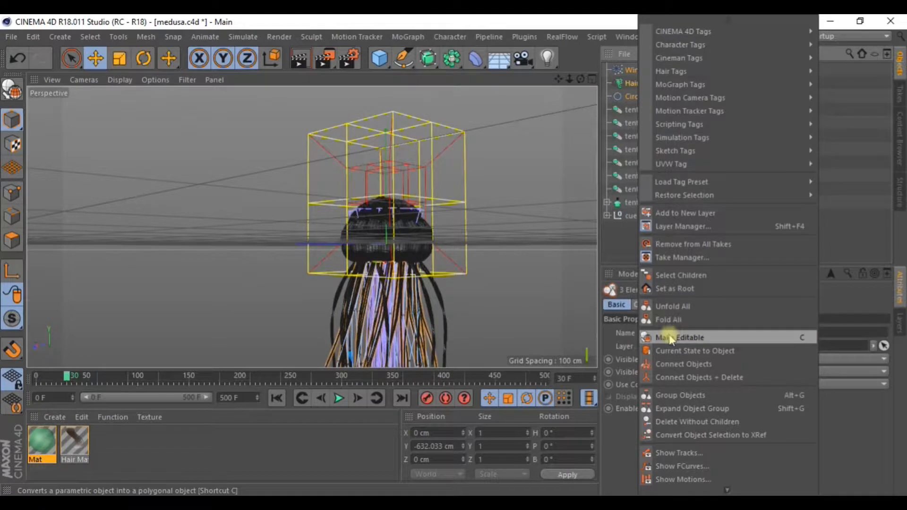
left_click(675, 395)
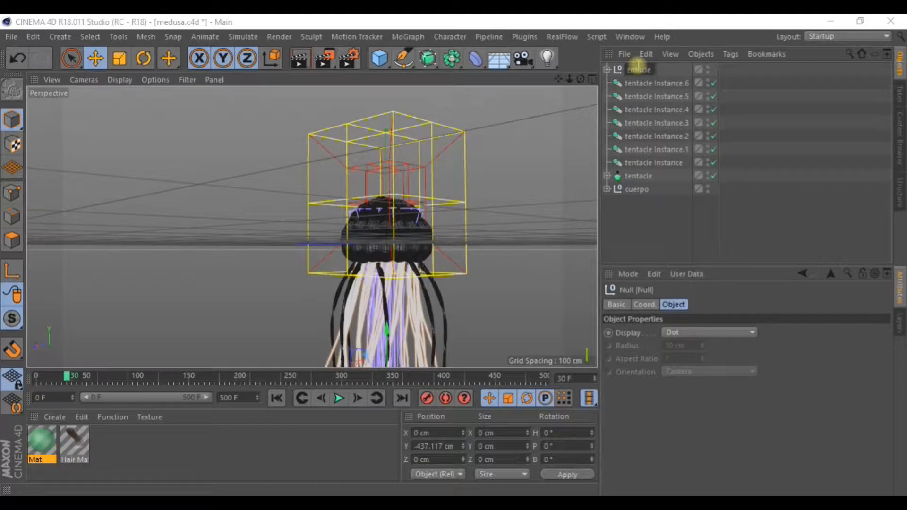
Step: Rename the new group null as Tentacle small and the cuerpo null as body
type("le small")
key("Return")
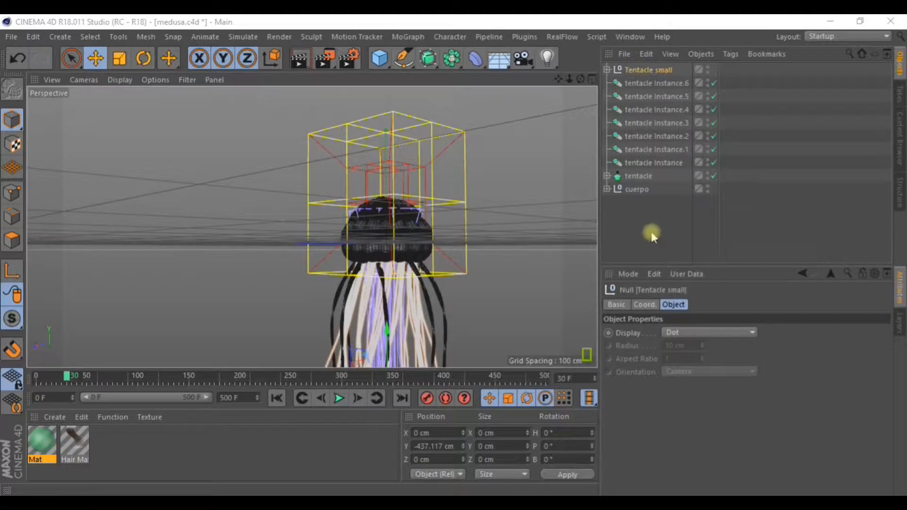
double_click(640, 189)
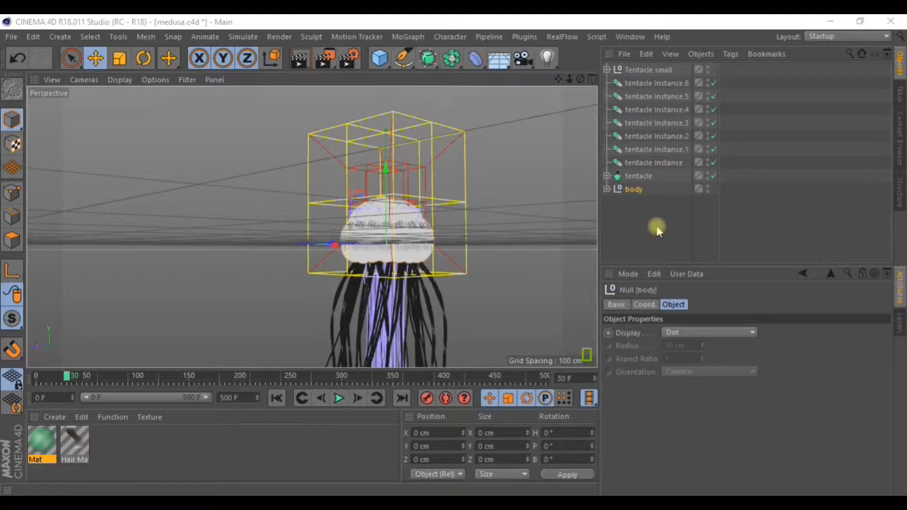
Step: Add a default cube at the origin as a size reference and work in the Right view
left_click_drag(584, 218, 590, 160, "alt")
scroll(518, 207, "up", 5)
left_click_drag(513, 171, 529, 193, "alt")
right_click_drag(327, 174, 522, 146, "alt")
left_click_drag(523, 146, 529, 149, "alt")
left_click(593, 79)
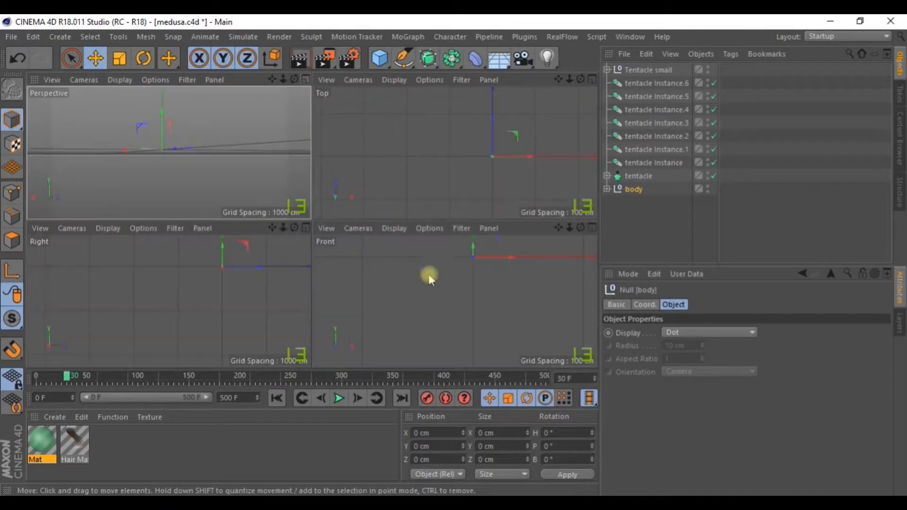
left_click(306, 228)
scroll(451, 137, "up", 10)
scroll(373, 208, "up", 2)
scroll(496, 220, "down", 4)
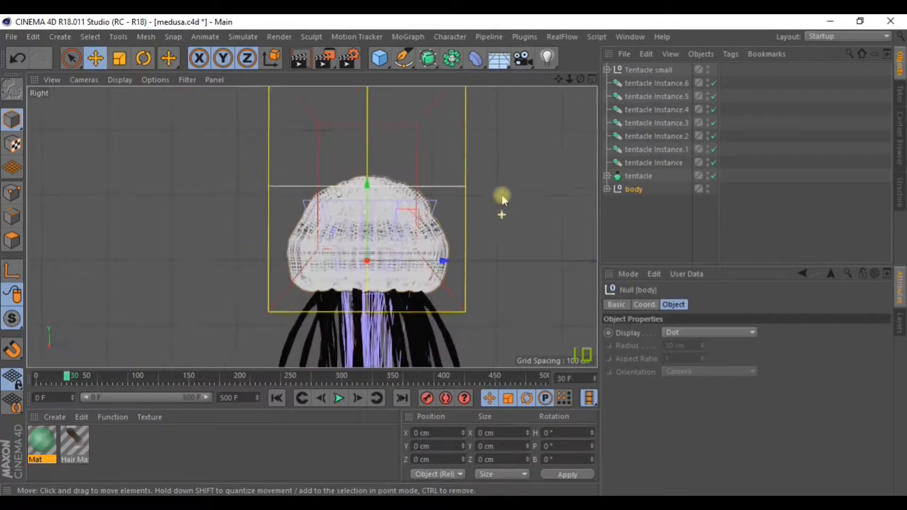
left_click(380, 57)
scroll(437, 180, "down", 4)
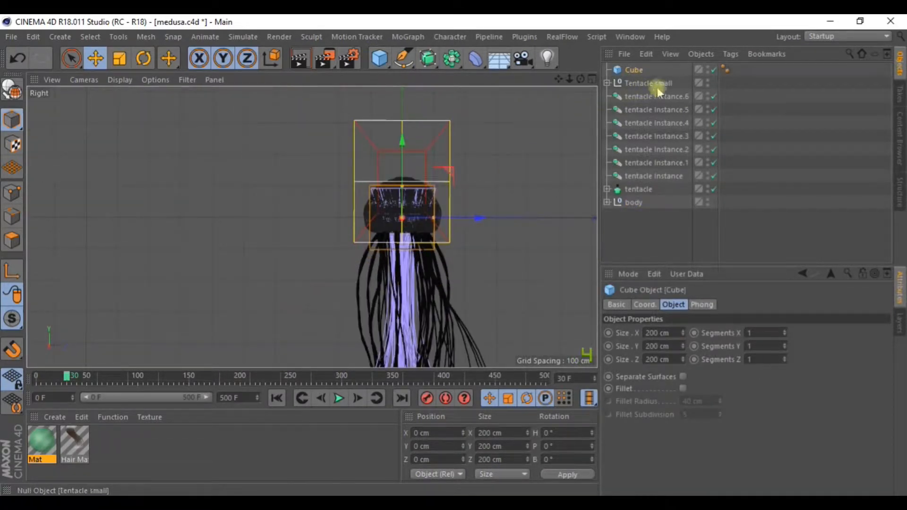
Step: Hide the Tentacle small group, all tentacle instances, the tentacle object and the body group
left_click(708, 80)
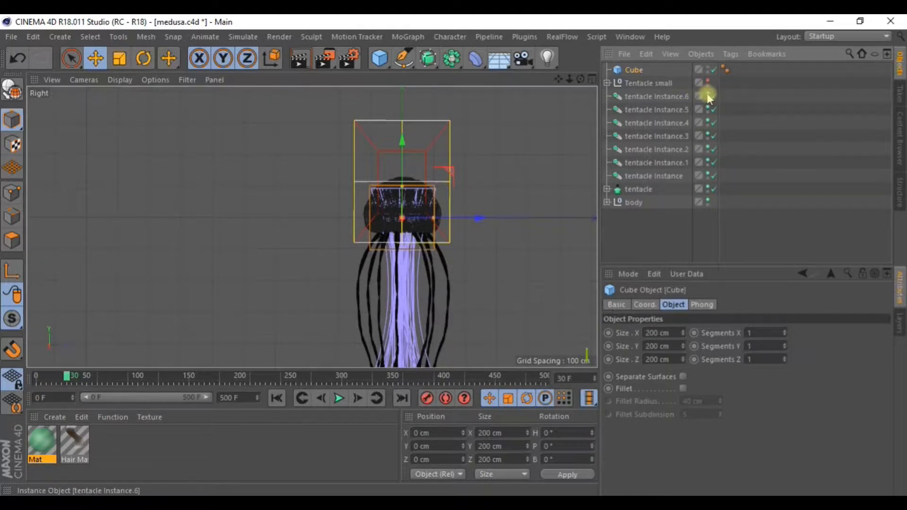
left_click_drag(717, 193, 711, 229)
scroll(392, 179, "up", 3)
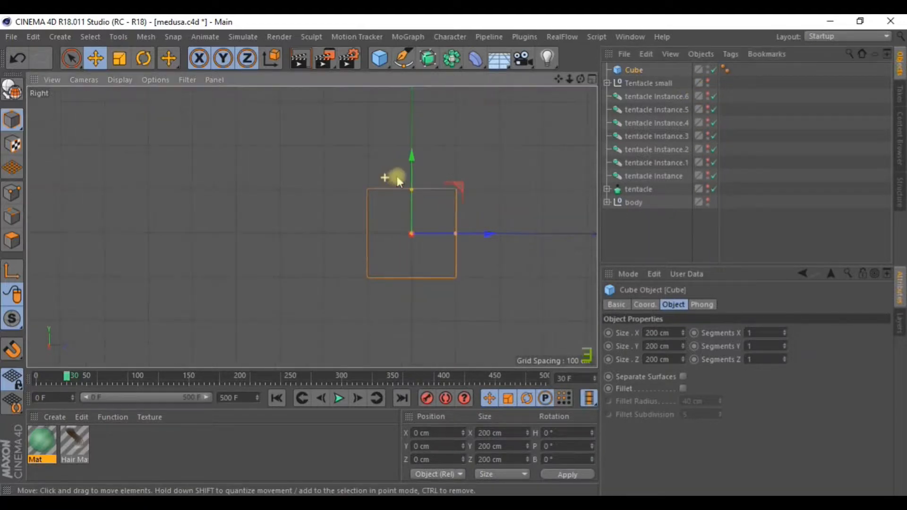
Step: Draw an open Bezier spline inside the cube outline: a dome-shaped half profile folding under into wavy curves that end near the vertical axis
scroll(439, 172, "up", 2)
left_click(404, 58)
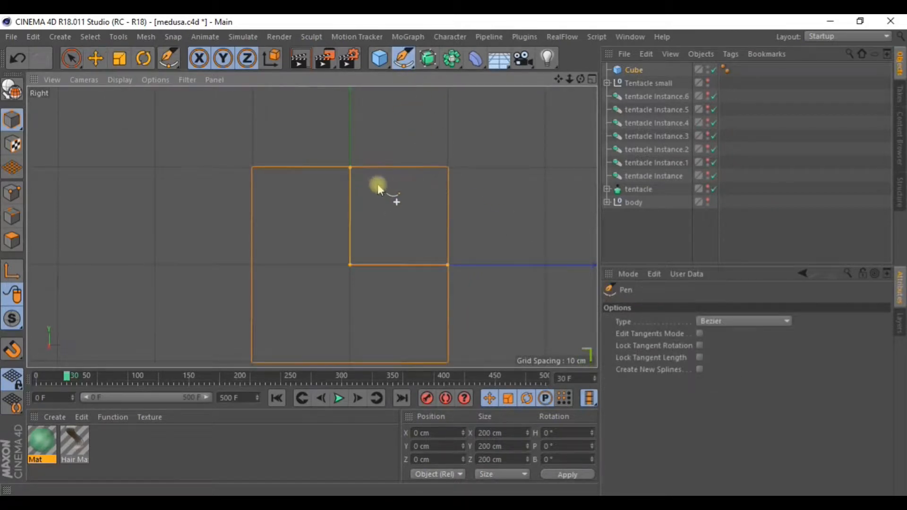
left_click(351, 197)
left_click_drag(425, 229, 433, 249)
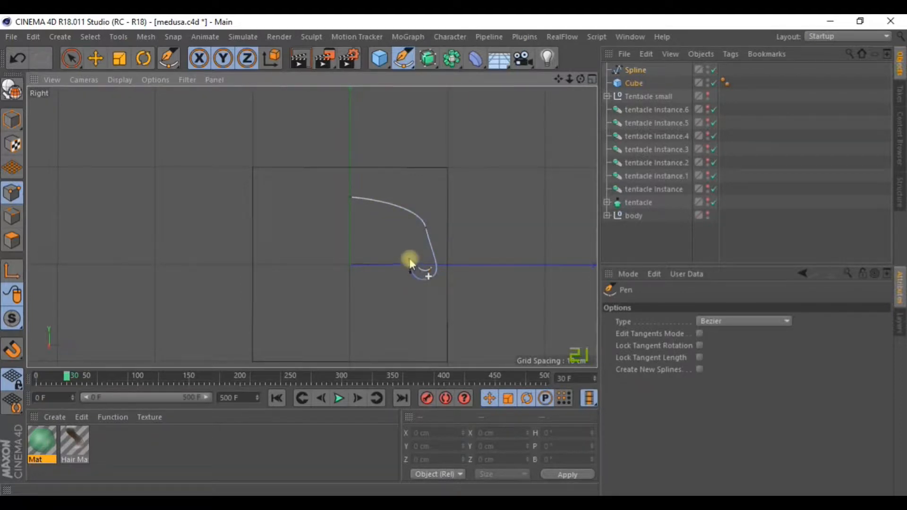
left_click_drag(394, 244, 392, 276)
left_click_drag(355, 299, 332, 300)
scroll(340, 302, "up", 5)
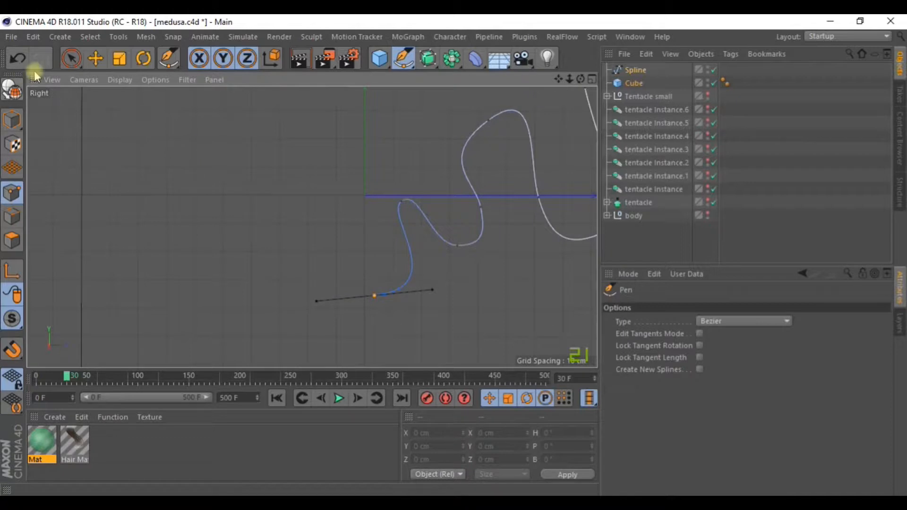
Step: Move the spline's lower and upper end points sideways onto the vertical centre axis
left_click(66, 59)
key("e")
mouse_move(445, 296)
left_mouse_down()
mouse_move(431, 298)
mouse_move(439, 305)
left_mouse_up()
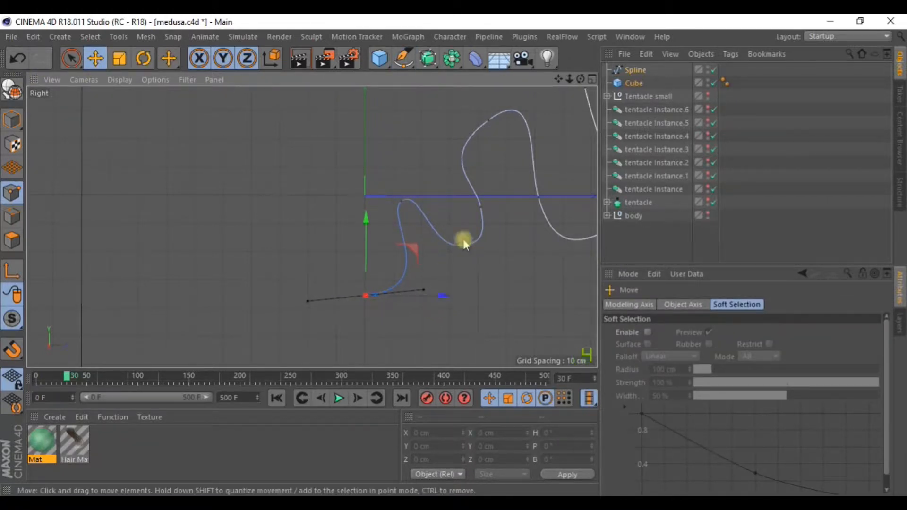
left_click_drag(558, 78, 546, 278)
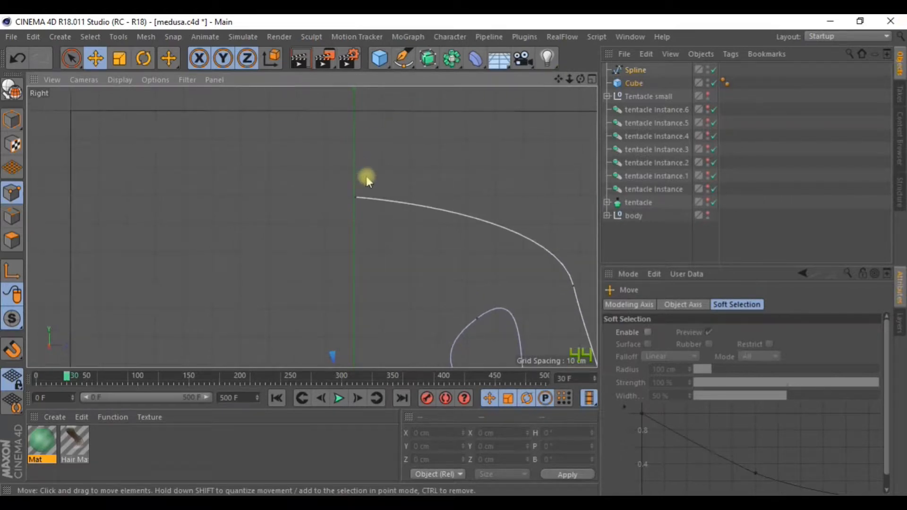
left_click(355, 200)
left_click_drag(433, 201, 429, 208)
scroll(452, 238, "down", 3)
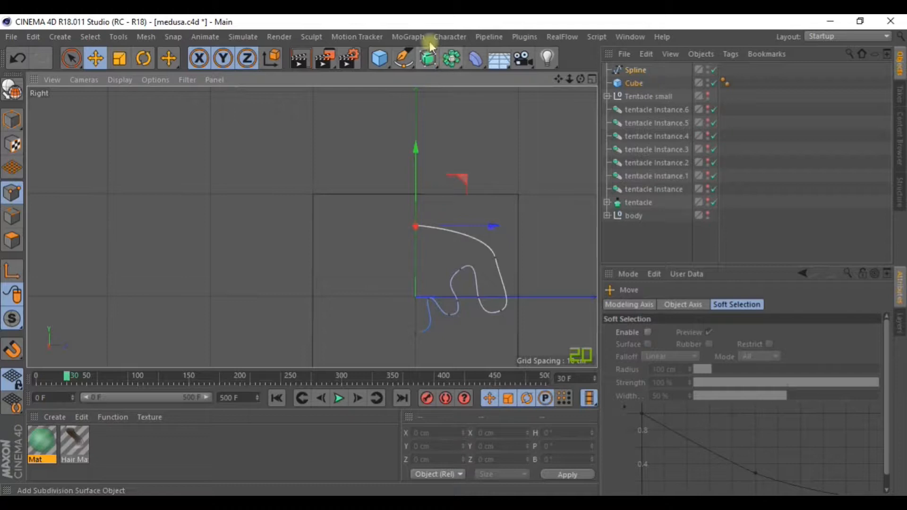
Step: Revolve the spline with a Lathe and nest the Lathe under a new Cloth Surface
left_click_drag(451, 58, 481, 99)
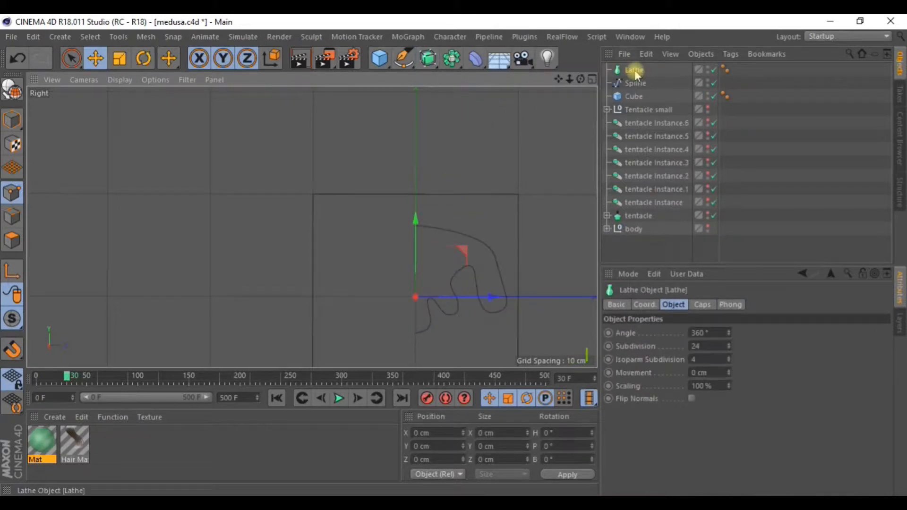
mouse_move(634, 83)
left_mouse_down()
mouse_move(643, 66)
mouse_move(635, 72)
left_mouse_up()
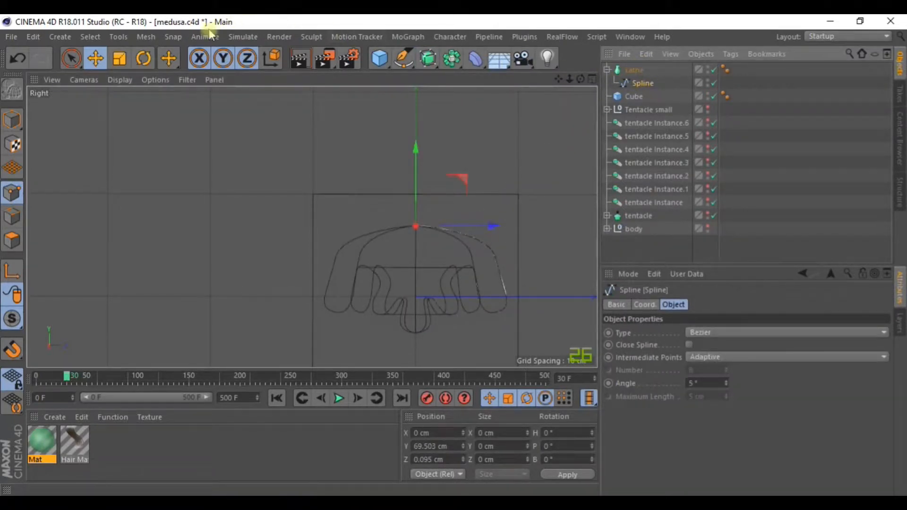
left_click(244, 38)
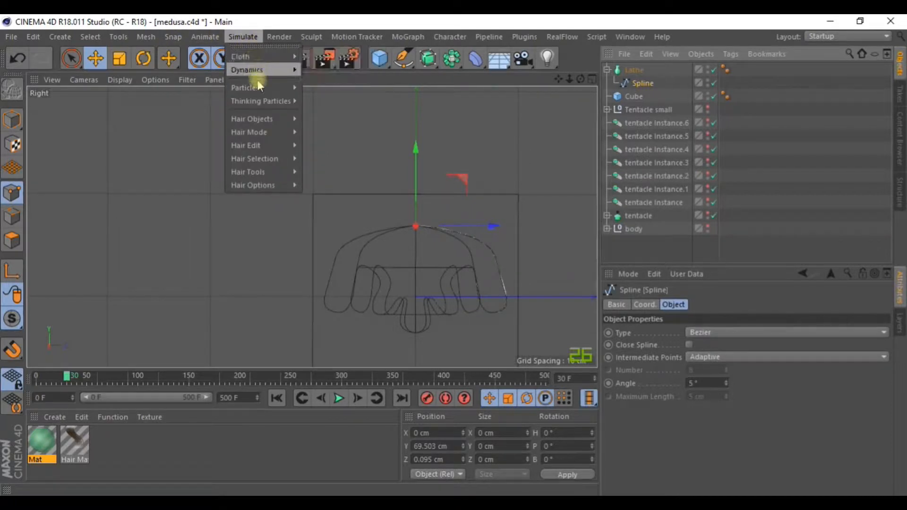
mouse_move(262, 75)
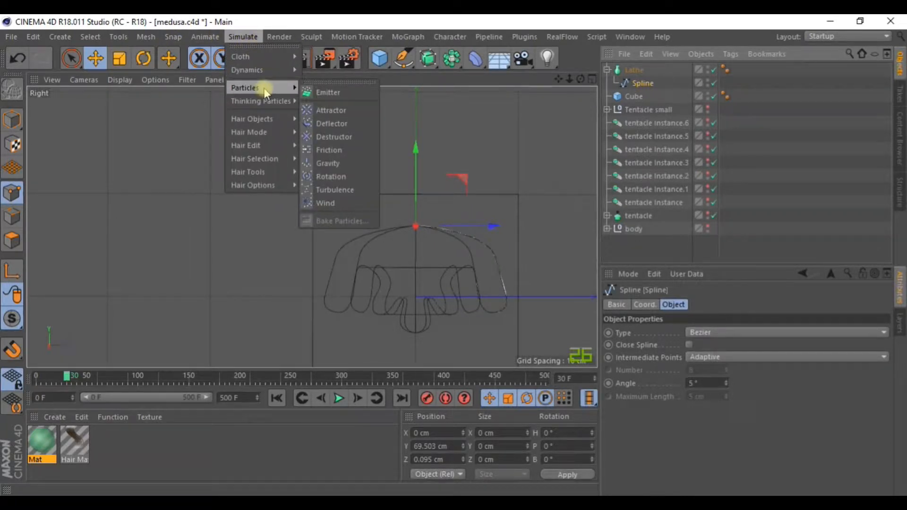
mouse_move(265, 57)
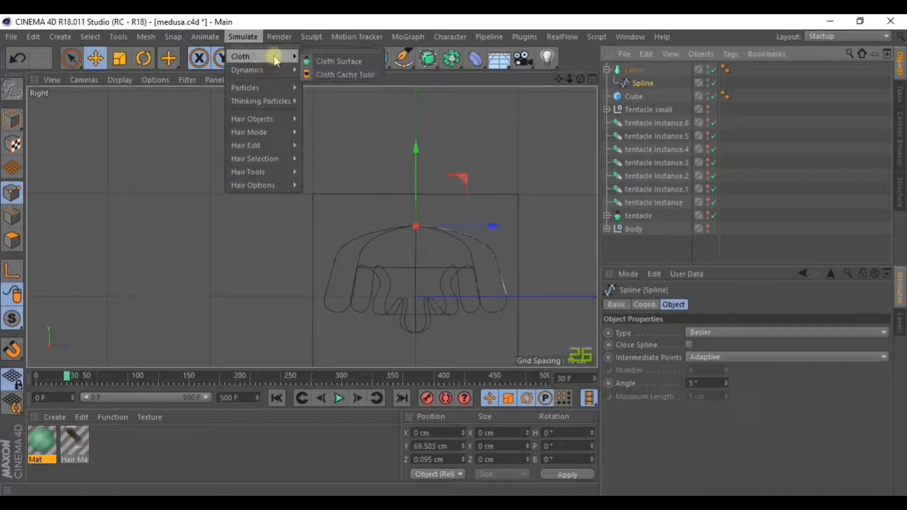
left_click(347, 61)
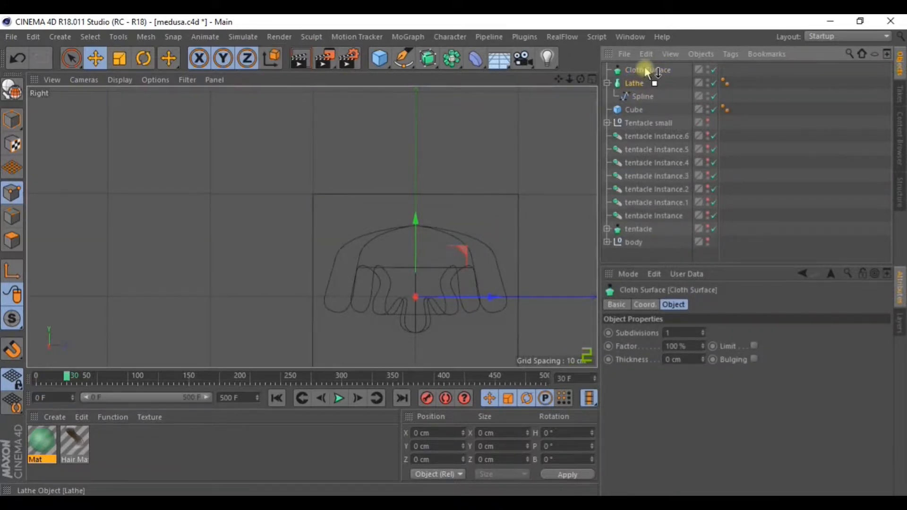
left_click_drag(646, 71, 647, 71)
Step: Delete the reference cube
left_click(592, 79)
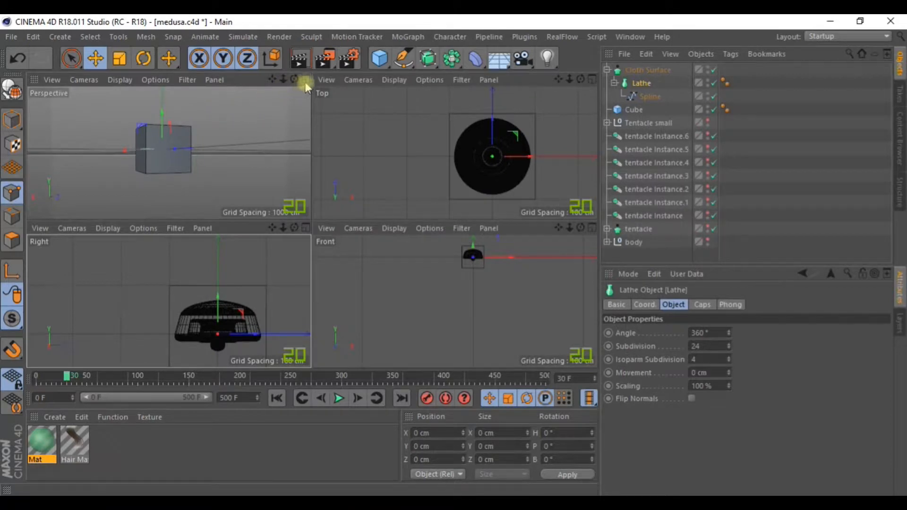
left_click(642, 112)
key("Delete")
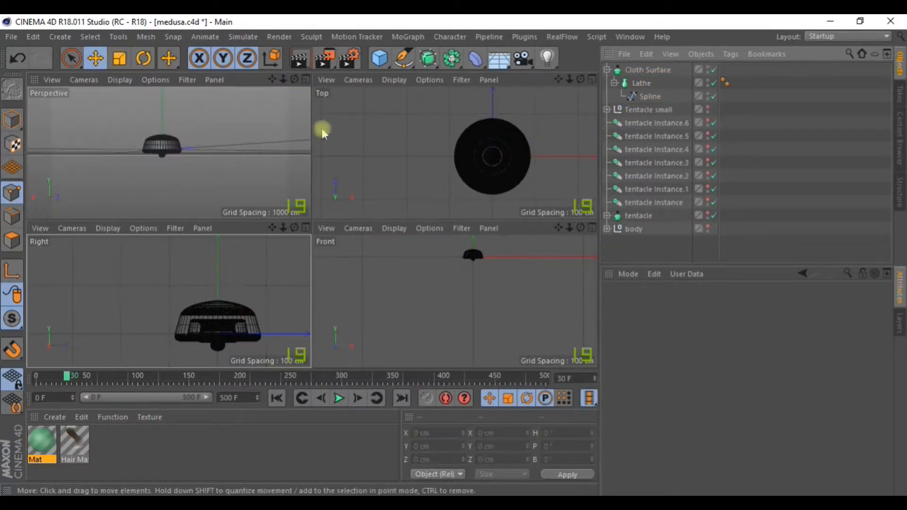
Step: Set the Cloth Surface thickness to 3 cm and inspect the lathed shape from below in the Perspective view
left_click(306, 79)
scroll(285, 225, "up", 5)
left_click_drag(286, 226, 356, 139, "alt")
left_click_drag(569, 79, 387, 19)
left_click_drag(384, 201, 390, 223, "alt")
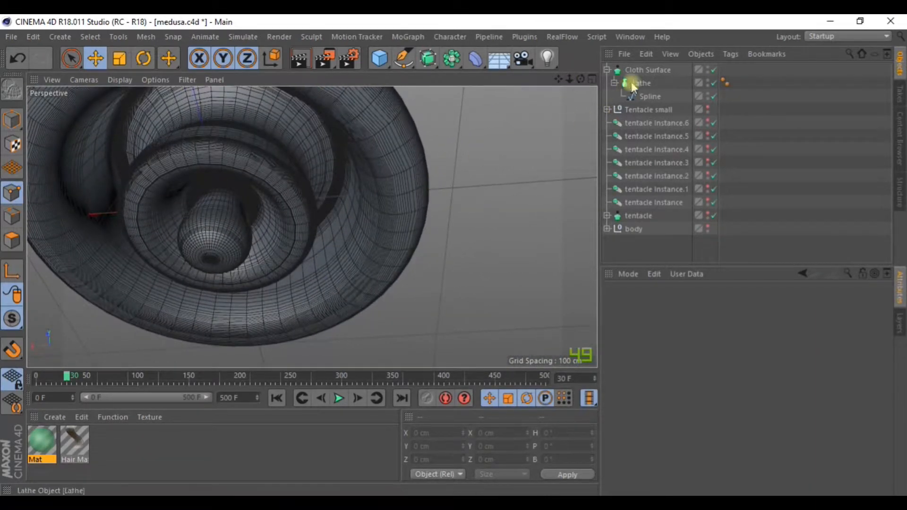
left_click(645, 70)
left_click(703, 358)
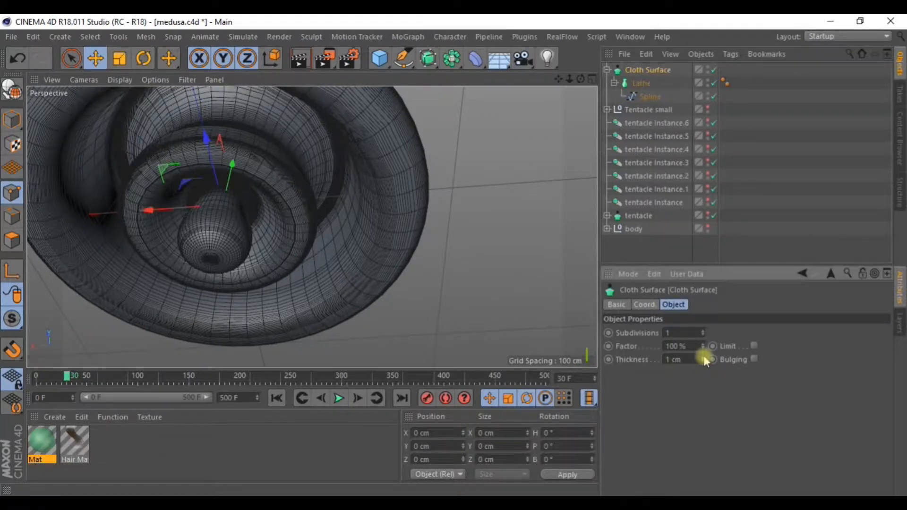
left_click_drag(703, 359, 705, 389)
left_click_drag(380, 216, 436, 234, "alt")
scroll(435, 233, "down", 4)
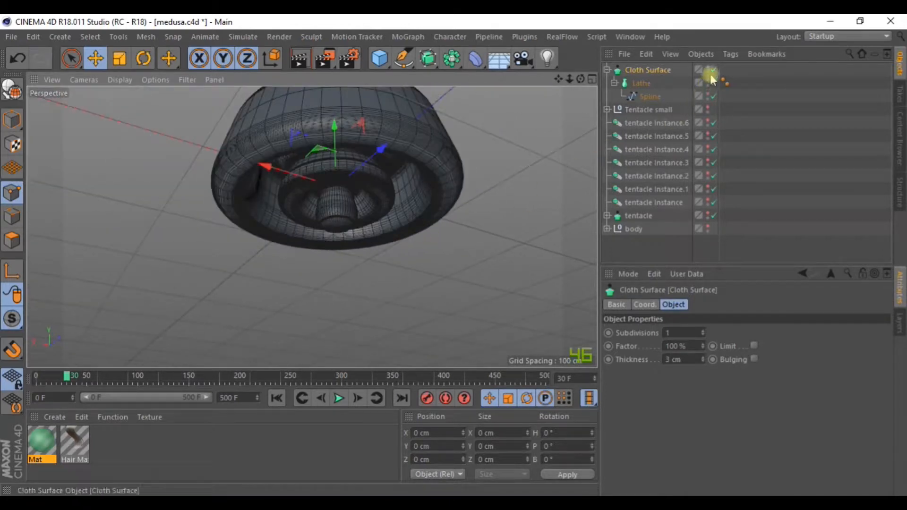
Step: Unhide the body group and switch the Perspective view to smooth shading without wireframe lines
left_click(708, 227)
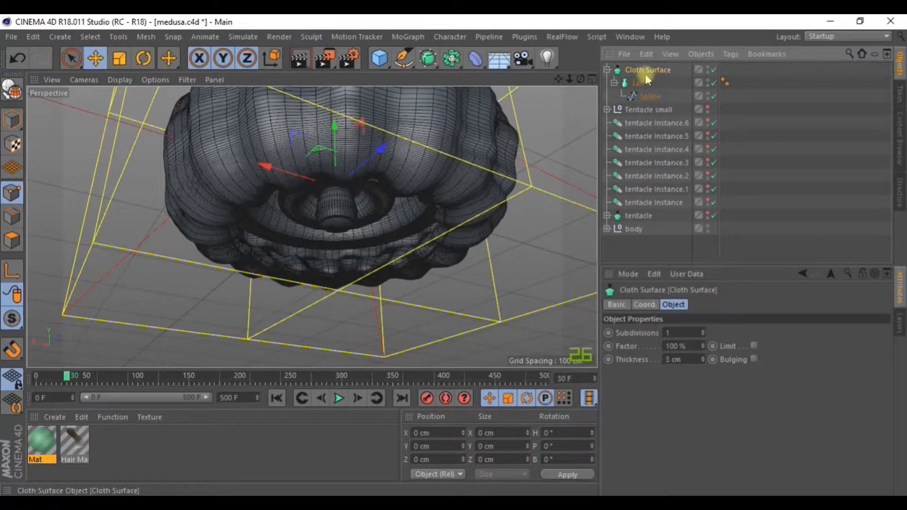
left_click_drag(471, 213, 356, 245, "alt")
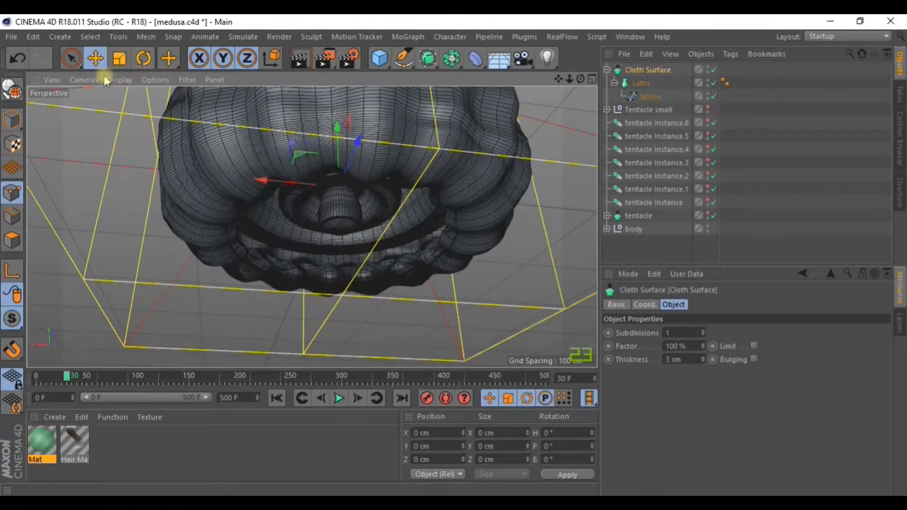
left_click(116, 80)
left_click(137, 95)
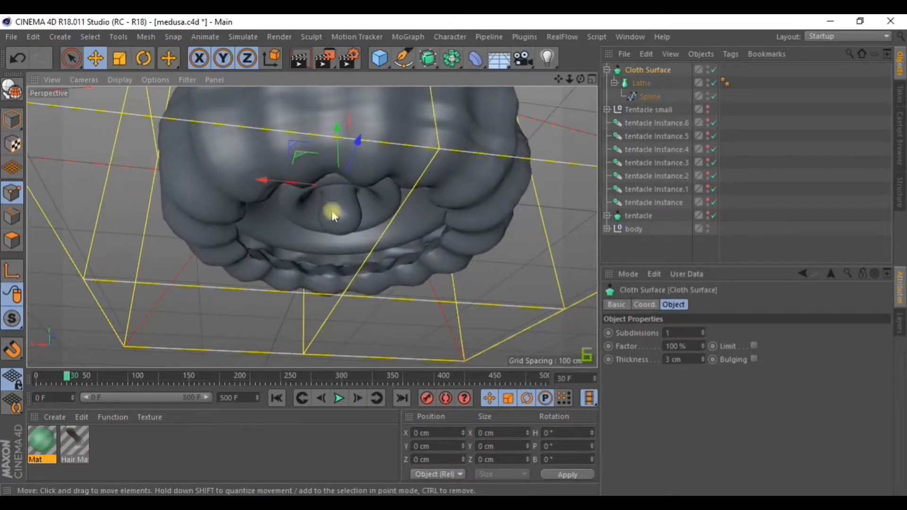
Step: Lower the Cloth Surface inside the body and scale it uniformly to about 63%
left_click_drag(330, 211, 315, 179, "alt")
left_click_drag(336, 134, 347, 164)
left_click(119, 58)
left_click_drag(139, 176, 62, 194)
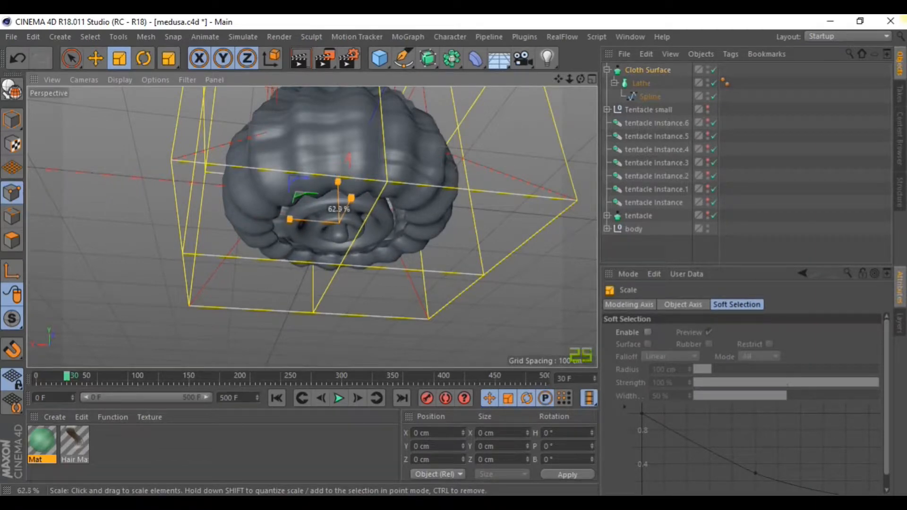
left_click_drag(255, 274, 263, 241, "alt")
Step: Raise the Cloth Surface about 28 cm along Y into the body's cavity
left_click_drag(355, 226, 211, 175, "alt")
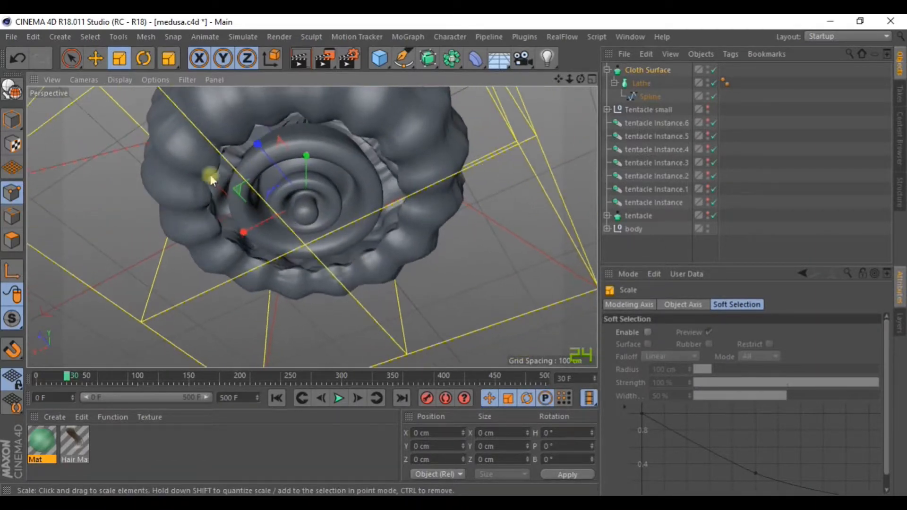
left_click(97, 60)
left_click_drag(306, 155, 310, 136)
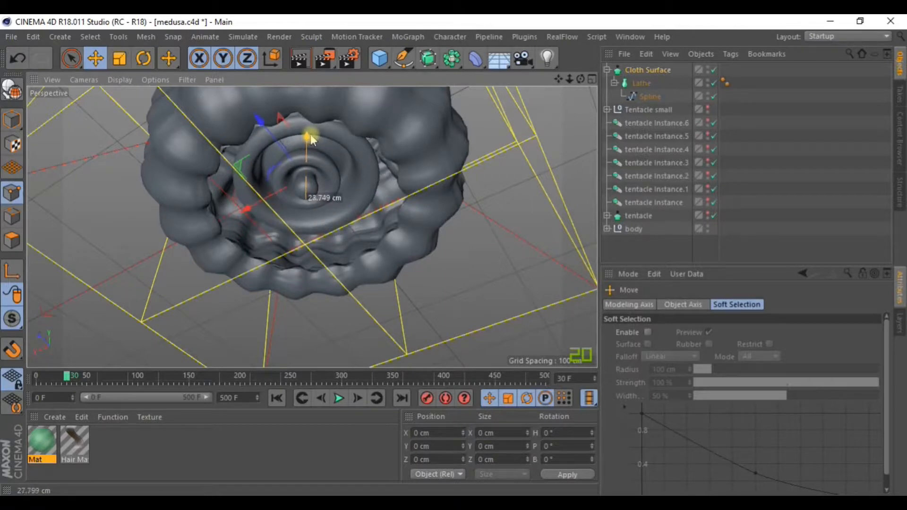
Step: Raise the spline's lower centre point about 8 cm along Y to shorten the central bulge
left_click_drag(331, 178, 557, 121, "alt")
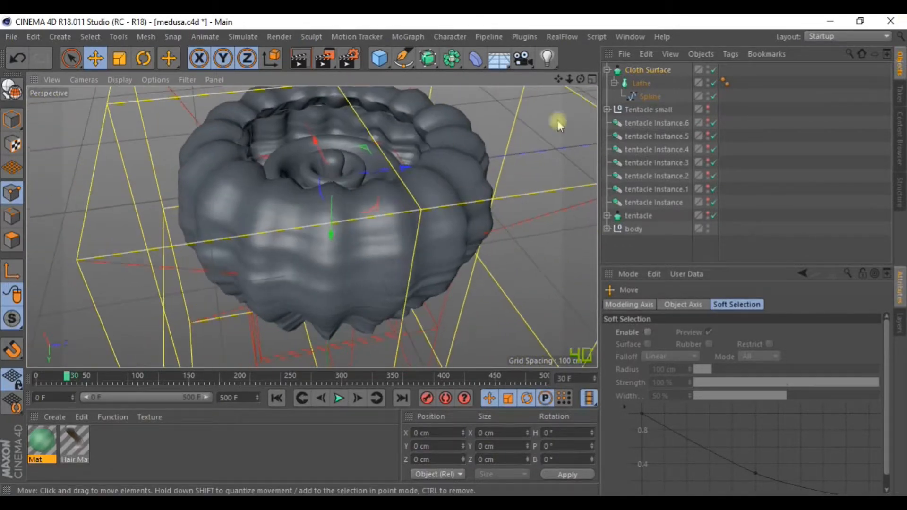
left_click(651, 98)
scroll(392, 149, "up", 3)
left_click(287, 149)
left_click_drag(289, 151, 291, 229)
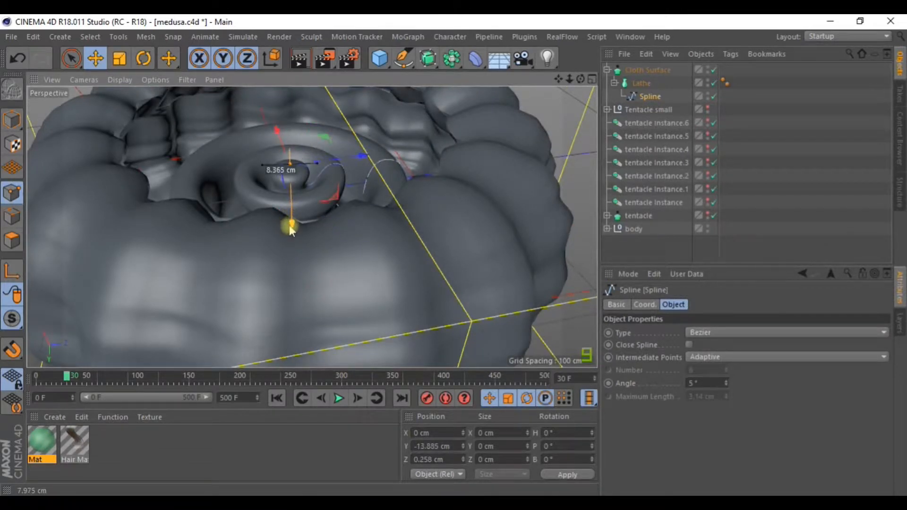
left_click_drag(395, 194, 324, 352, "alt")
scroll(343, 179, "down", 3)
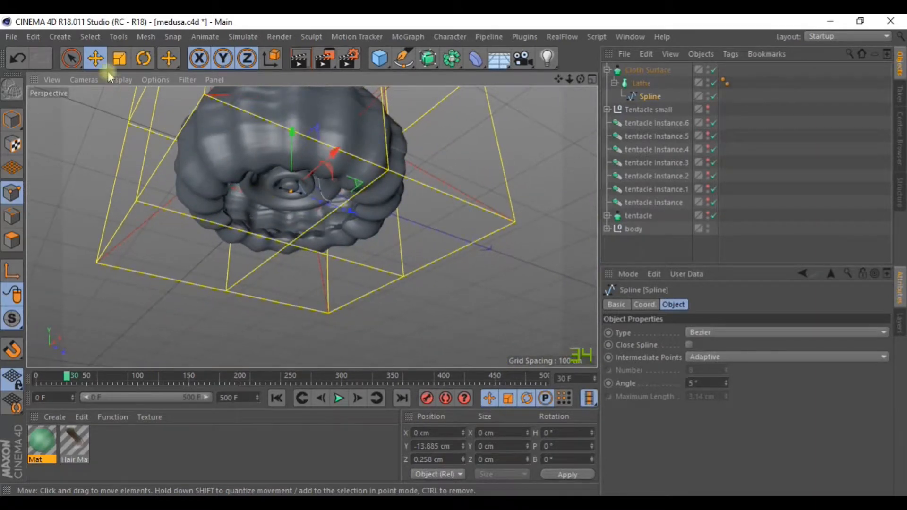
Step: Undo the last edit with the spline selected, and uniformly enlarge the Cloth Surface to better fill the body's opening
left_click(118, 59)
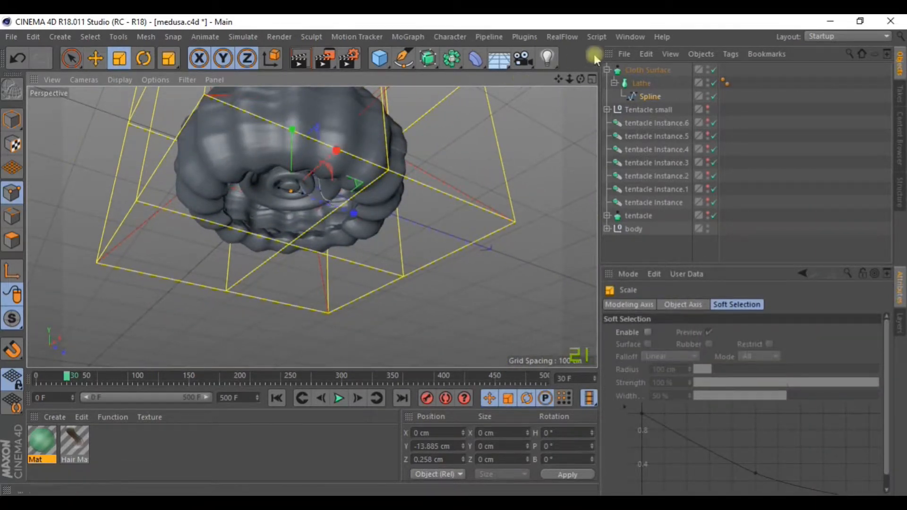
key("ctrl+z")
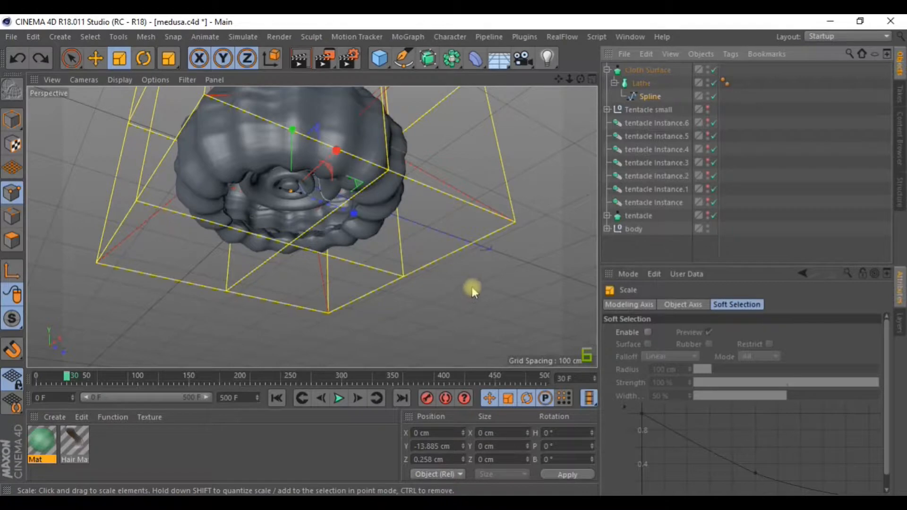
left_click(650, 70)
left_click_drag(469, 285, 573, 207)
left_click_drag(499, 191, 903, 19, "alt")
left_click_drag(312, 227, 151, 155, "alt")
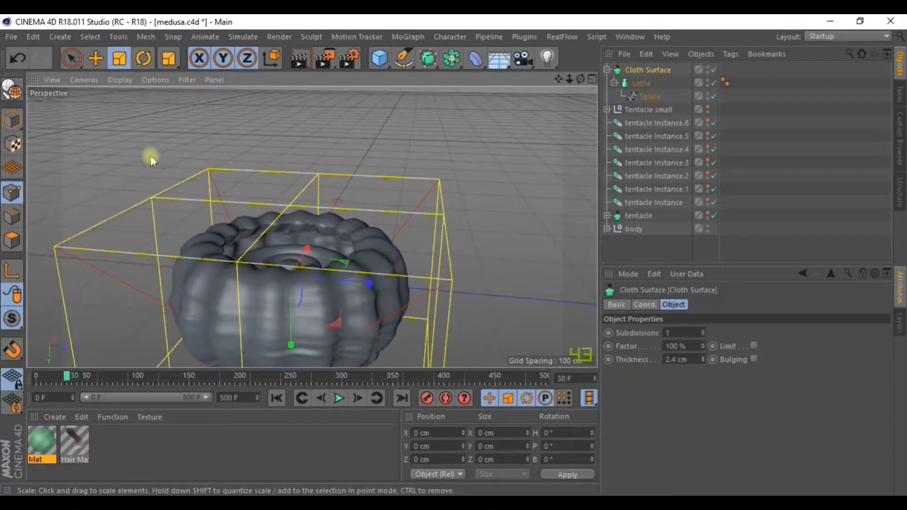
Step: Lower the Cloth Surface slightly along Y and check its fit inside the body from above and below
key("e")
left_click_drag(295, 346, 293, 327)
left_click_drag(350, 219, 904, 19, "alt")
left_click_drag(312, 226, 472, 72, "alt")
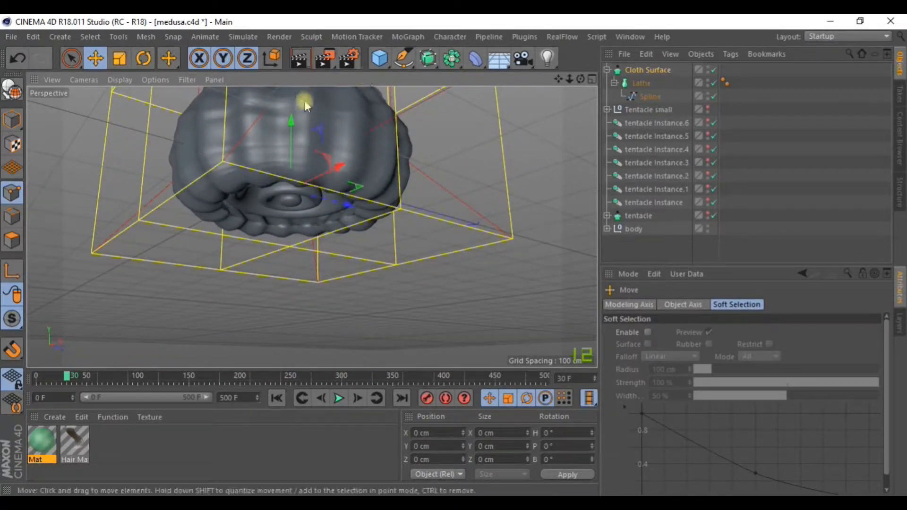
Step: Expand the body group and its Subdivision Surface to examine the deformer setup under the cuerpo mesh
left_click(607, 229)
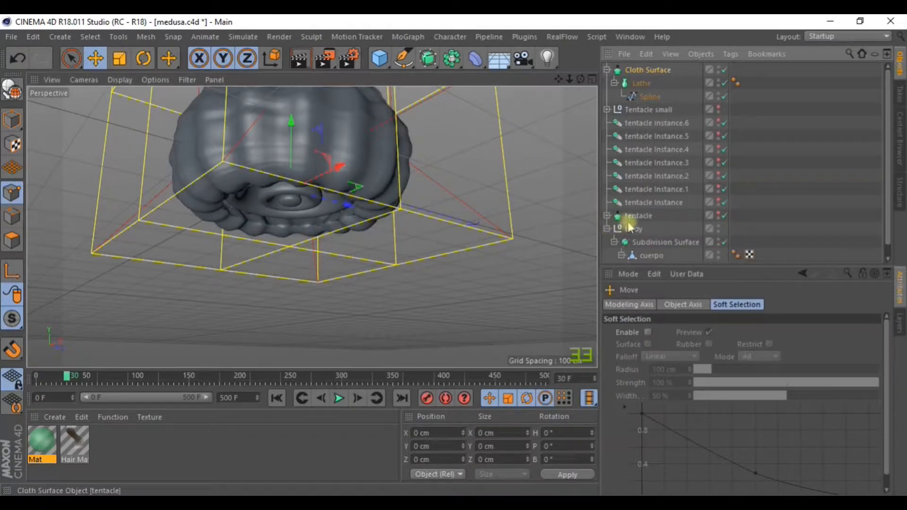
left_click(615, 242)
scroll(650, 177, "down", 1)
scroll(652, 166, "up", 1)
scroll(640, 208, "down", 1)
scroll(657, 123, "up", 1)
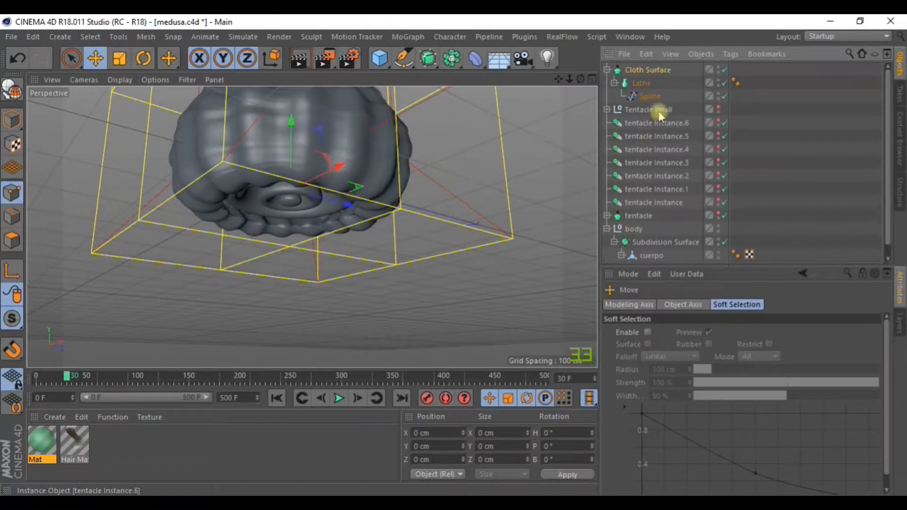
Step: Add a Displacer deformer and place it inside the Cloth Surface, directly above the Lathe
left_click(641, 83)
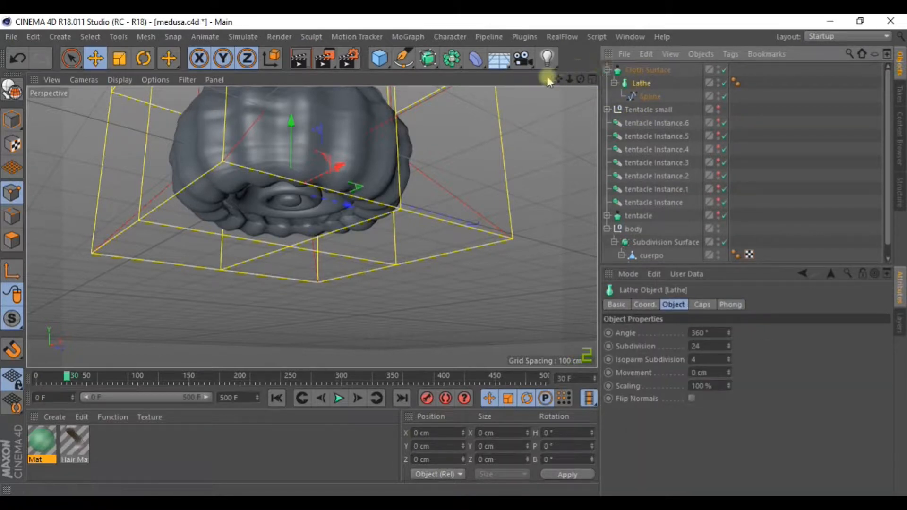
scroll(669, 166, "down", 1)
scroll(669, 165, "up", 1)
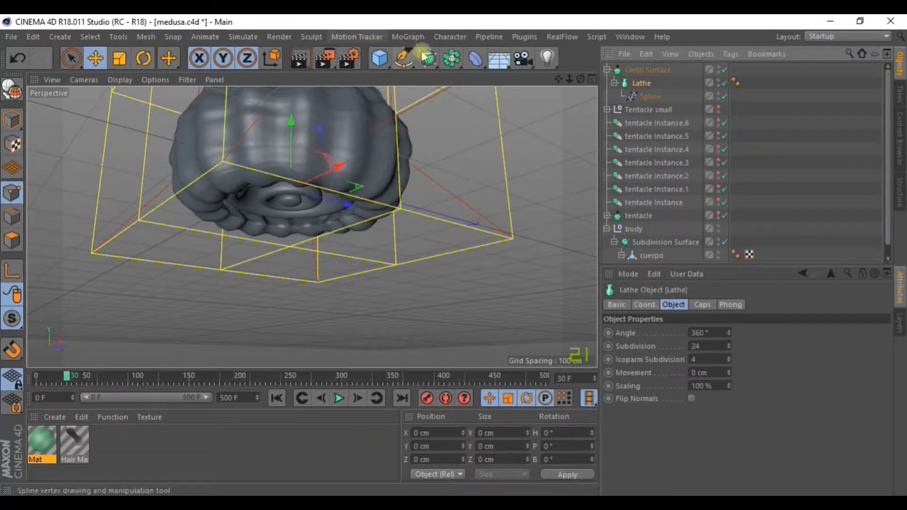
left_click(476, 59)
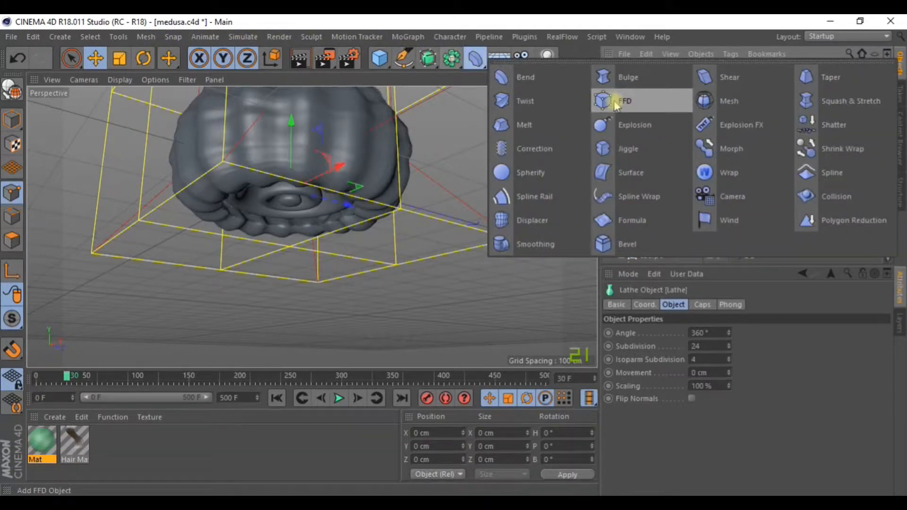
left_click(529, 221)
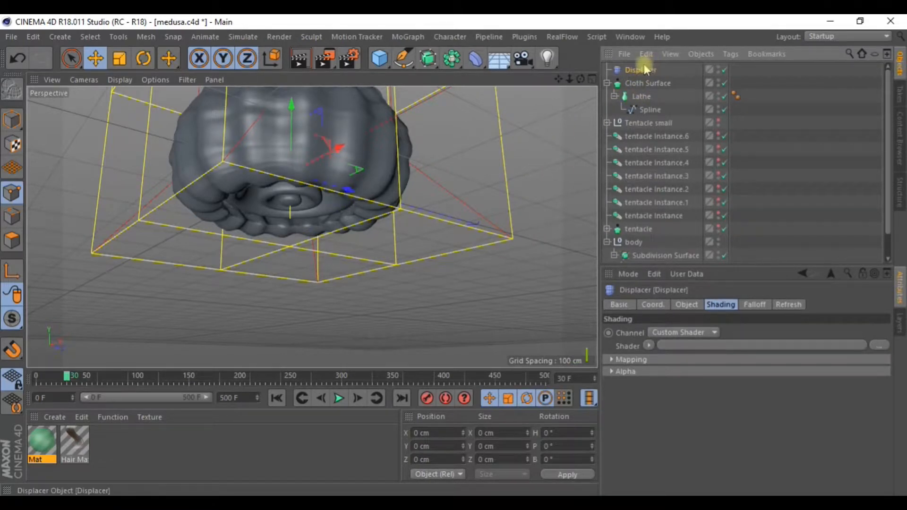
left_click_drag(641, 98, 643, 103)
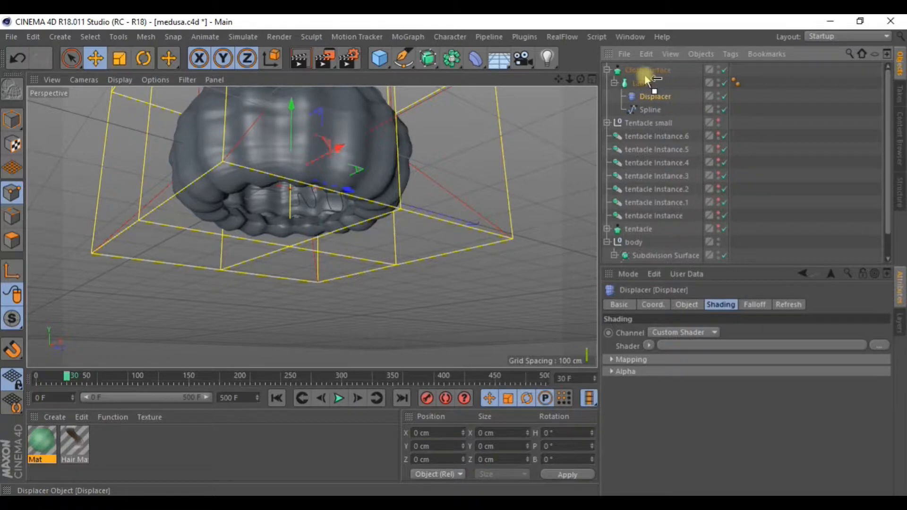
left_click_drag(646, 80, 646, 80)
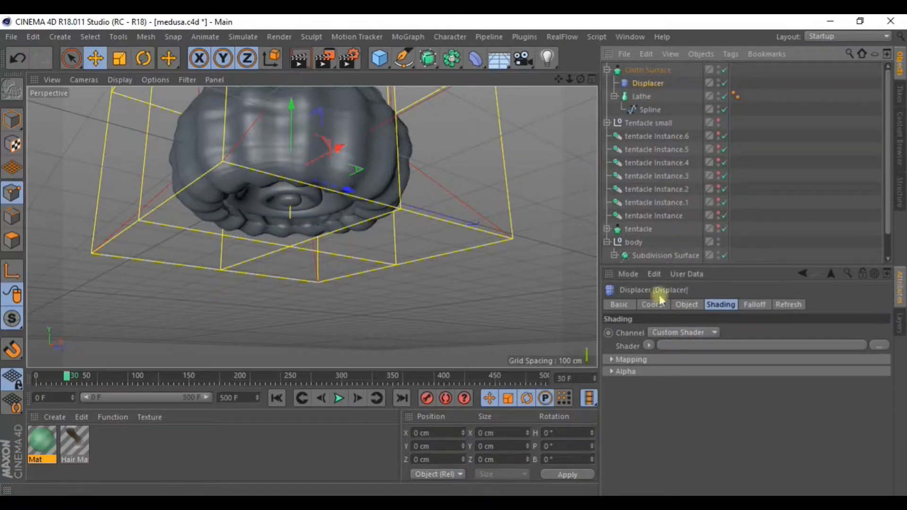
Step: Hide the body group in both the viewport and renders to isolate the inner underside
left_click_drag(424, 178, 432, 186, "alt")
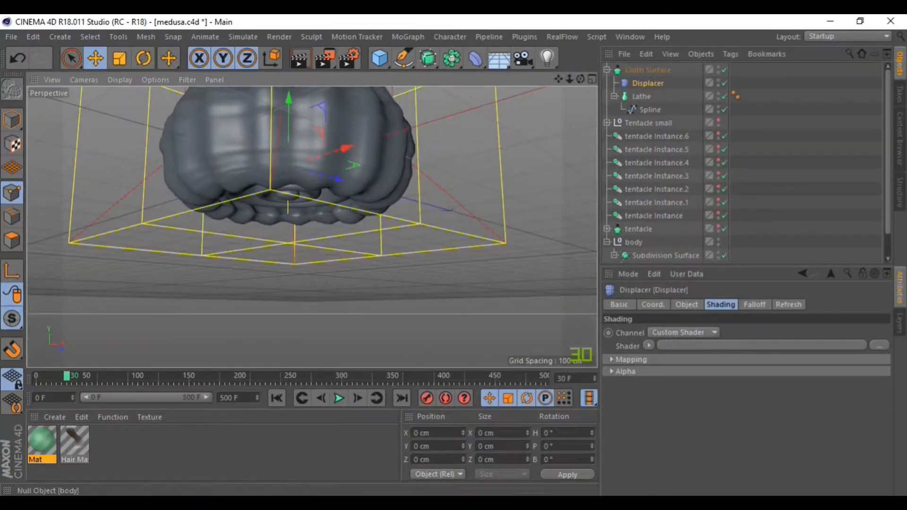
left_click_drag(376, 202, 508, 92, "alt")
left_click_drag(559, 80, 477, 170)
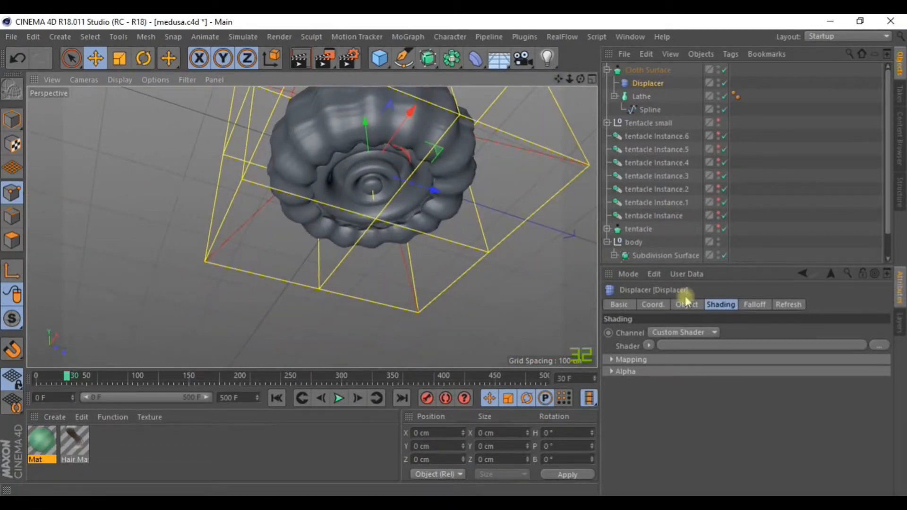
scroll(696, 248, "down", 2)
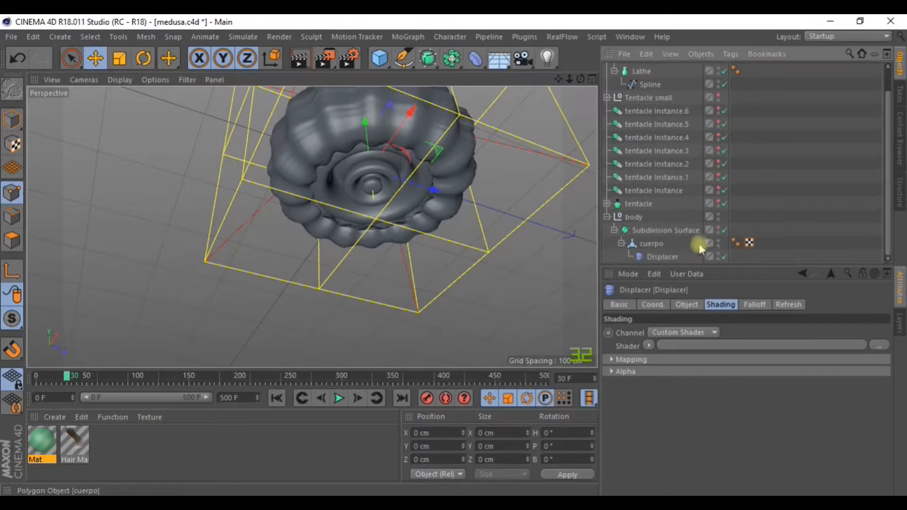
left_click(722, 213)
left_click(718, 214)
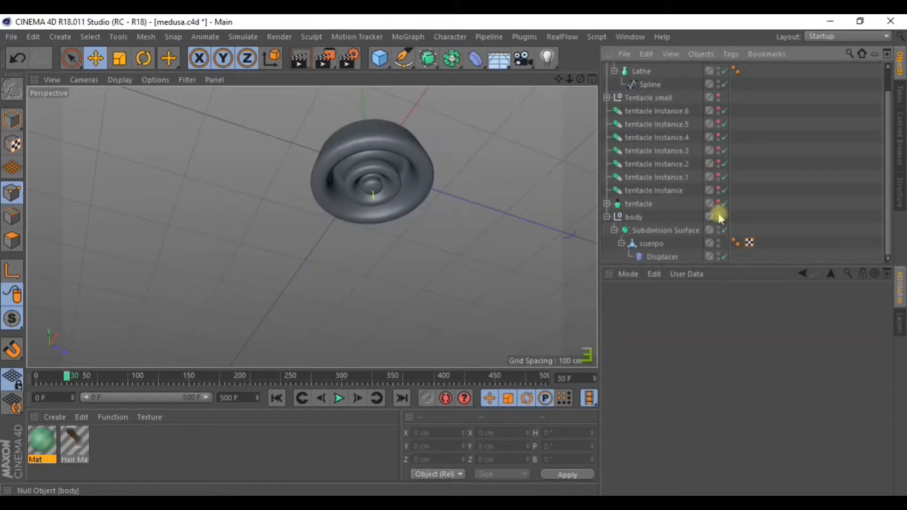
Step: Assign a Gradient shader to the Cloth Surface's Displacer and set the gradient type to 2D - V
scroll(620, 98, "up", 2)
left_click(638, 84)
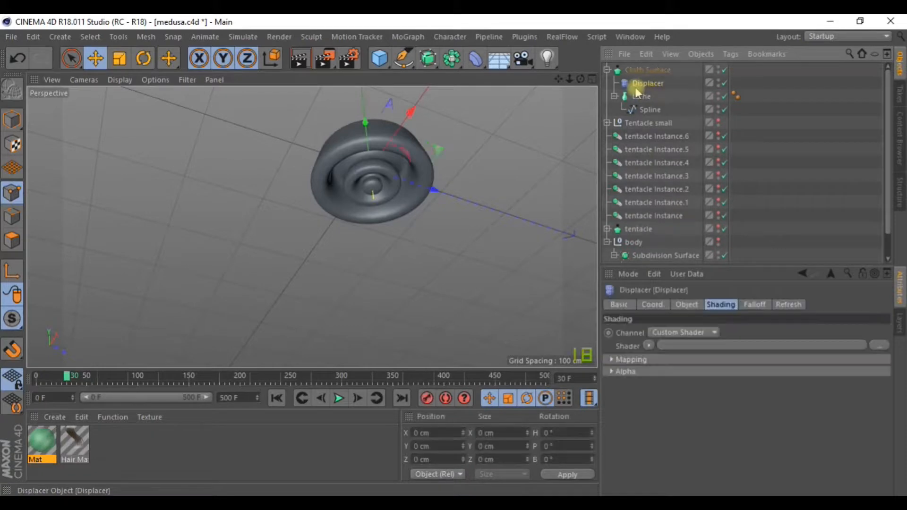
scroll(375, 161, "up", 5)
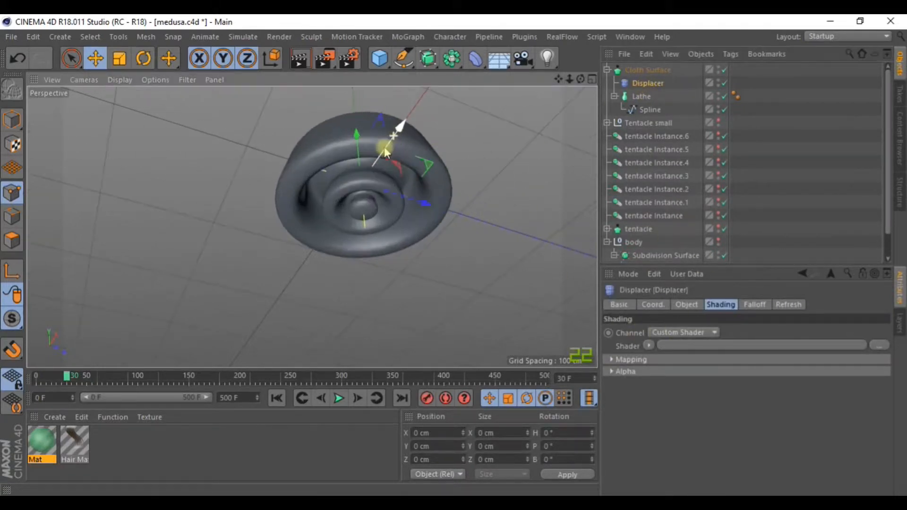
scroll(375, 159, "down", 1)
scroll(469, 111, "up", 1)
left_click_drag(559, 78, 497, 137)
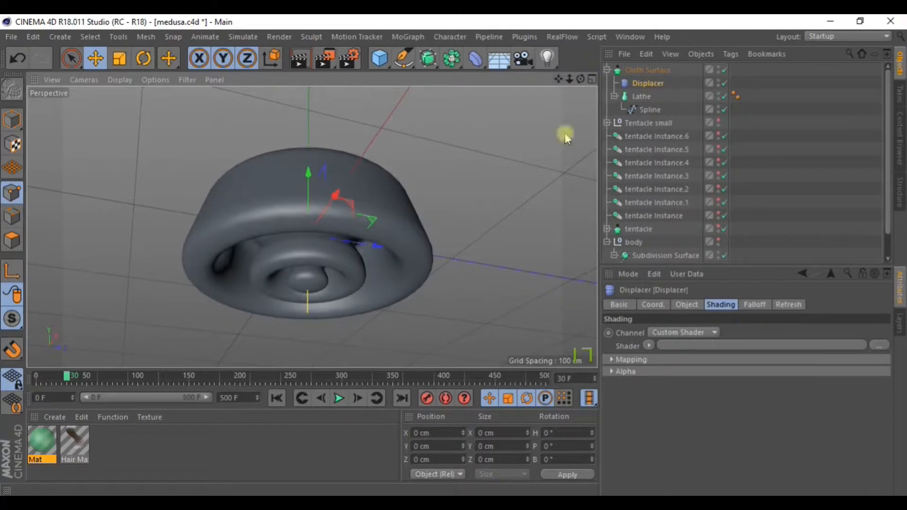
left_click(651, 346)
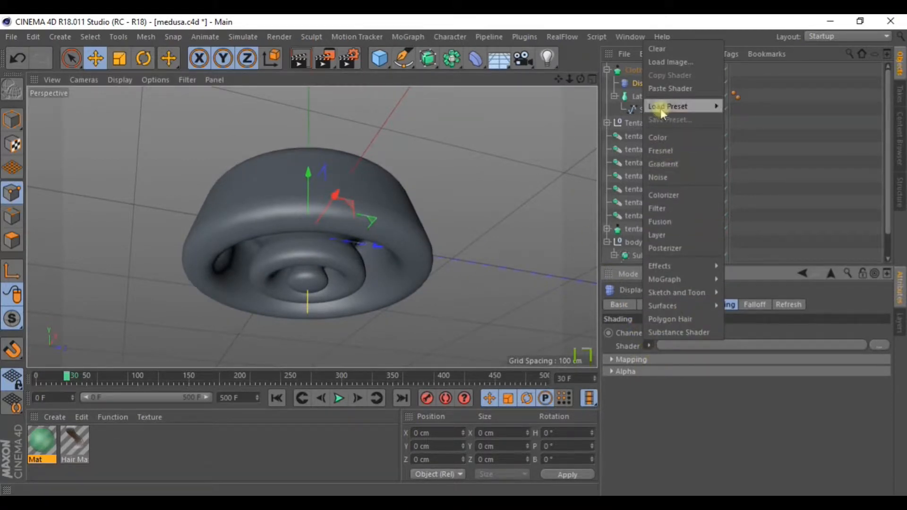
left_click(670, 166)
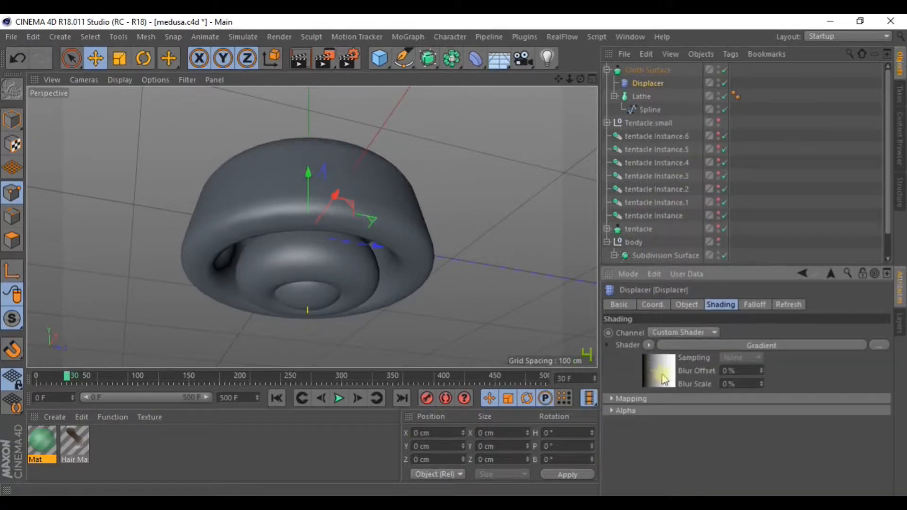
left_click(682, 438)
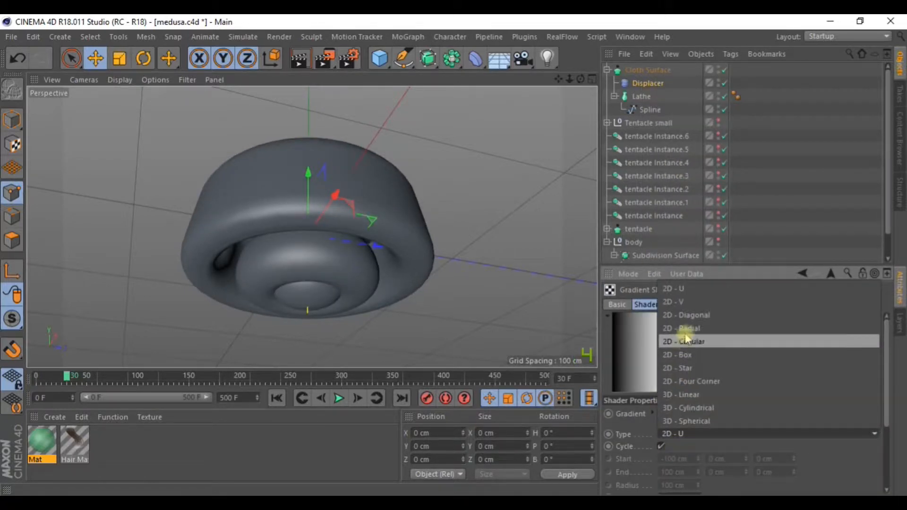
left_click(691, 304)
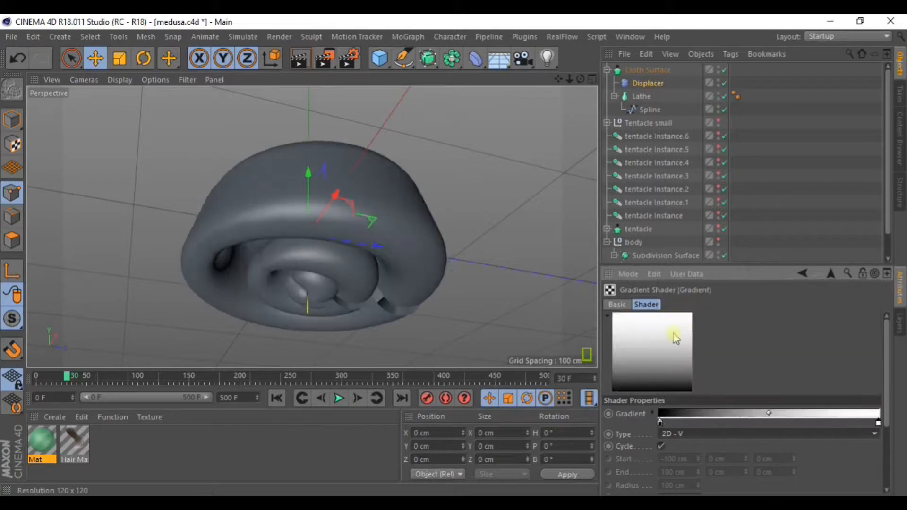
Step: Move the gradient's black and white knots inward to narrow the transition between them
left_click_drag(660, 422, 730, 423)
left_click_drag(879, 423, 784, 423)
left_click_drag(421, 192, 447, 214, "alt")
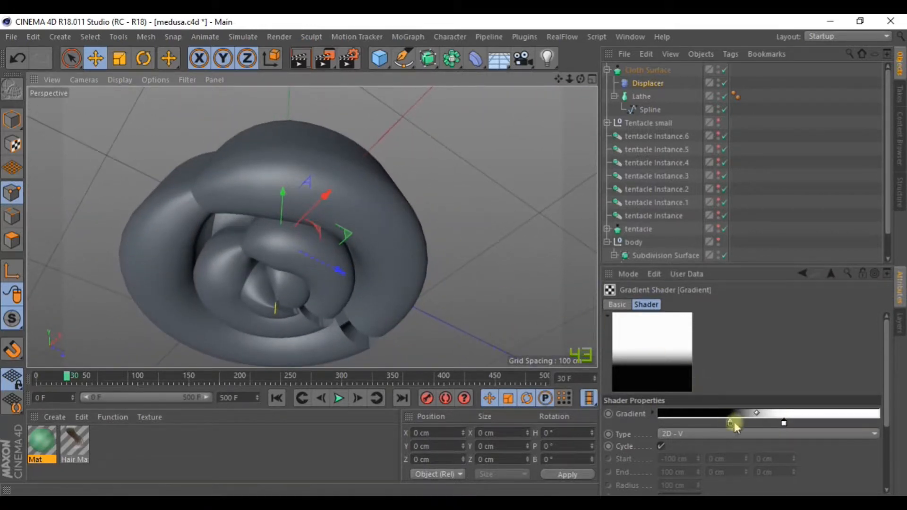
Step: Double the gradient's knots twice to create repeating black and white bands around the surface
right_click(756, 418)
left_click(770, 435)
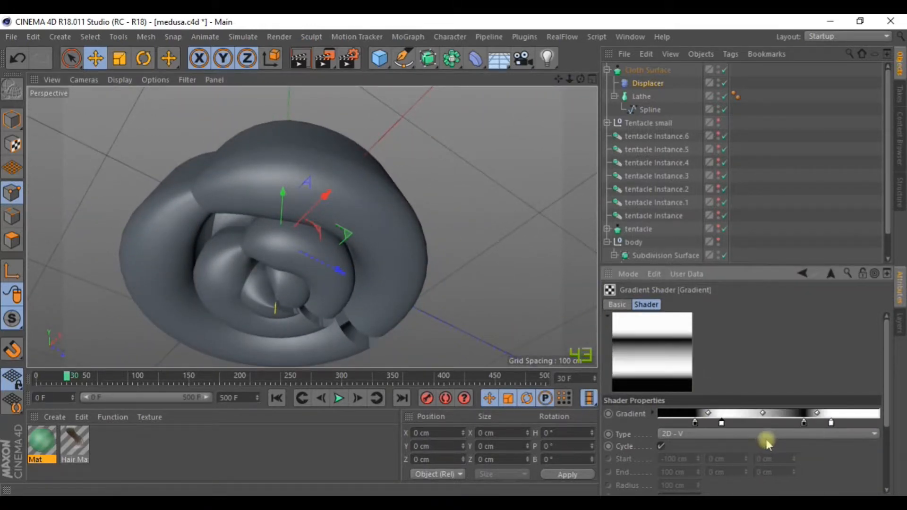
right_click(752, 416)
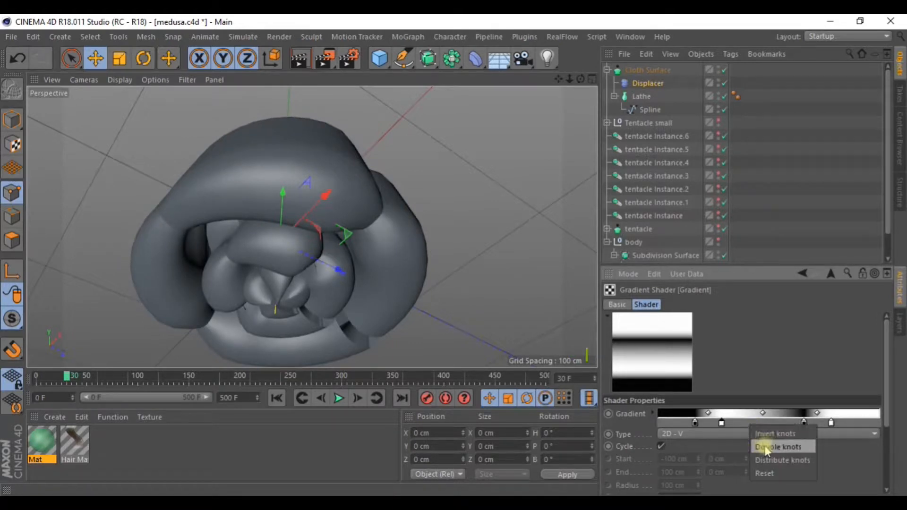
left_click(768, 450)
left_click_drag(497, 206, 421, 123, "alt")
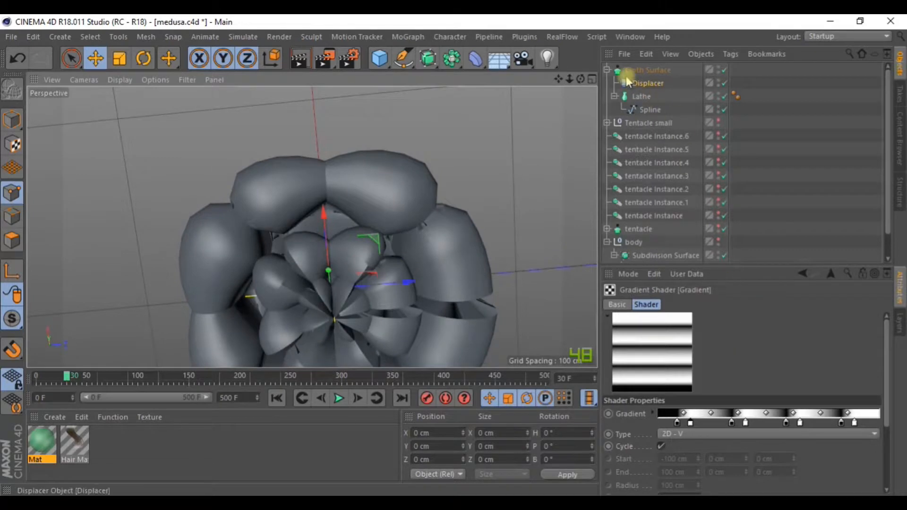
Step: Review the settings of the Cloth Surface, Lathe, Spline and Displacer, and examine the displaced shape from the side
left_click(646, 69)
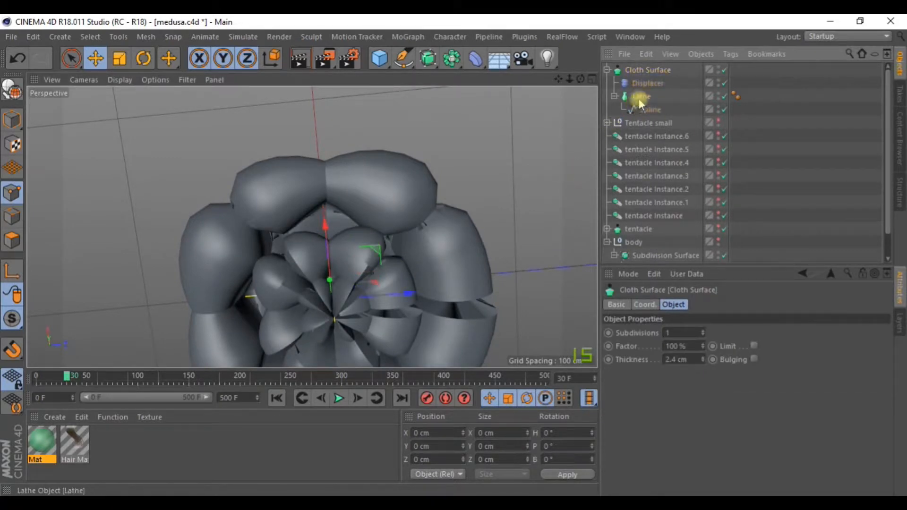
left_click(641, 96)
left_click(649, 110)
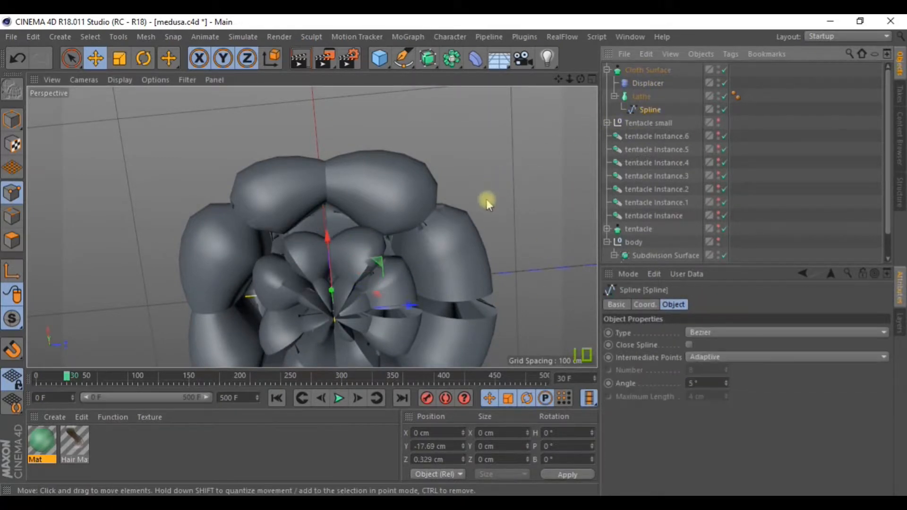
left_click_drag(487, 200, 512, 178, "alt")
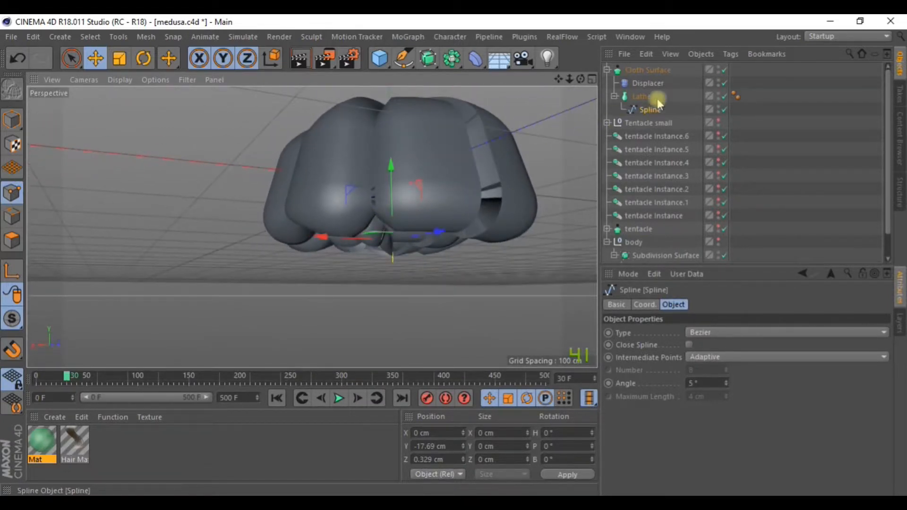
left_click(642, 97)
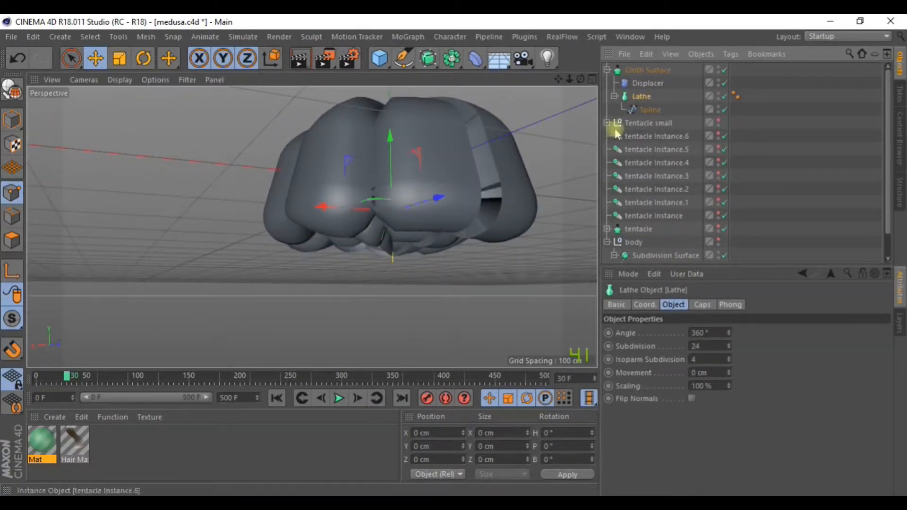
left_click(648, 83)
left_click(642, 96)
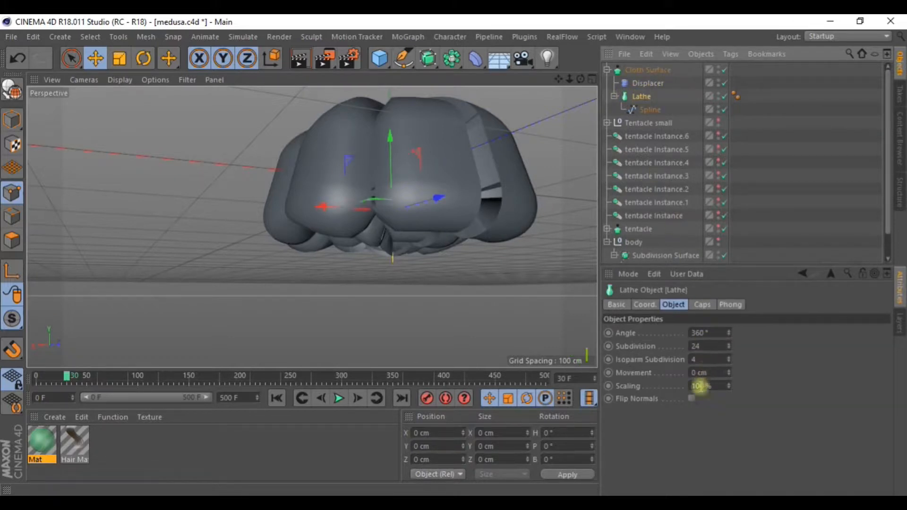
Step: Try a Cloth Surface thickness of -2.6 cm and examine the displaced shape from different angles
left_click(645, 70)
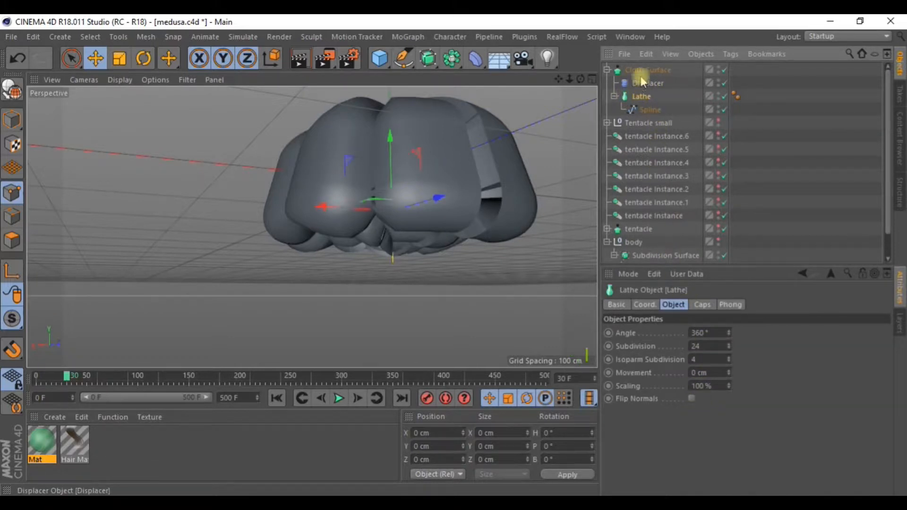
mouse_move(702, 361)
left_mouse_down()
mouse_move(703, 381)
mouse_move(702, 333)
mouse_move(702, 364)
left_mouse_up()
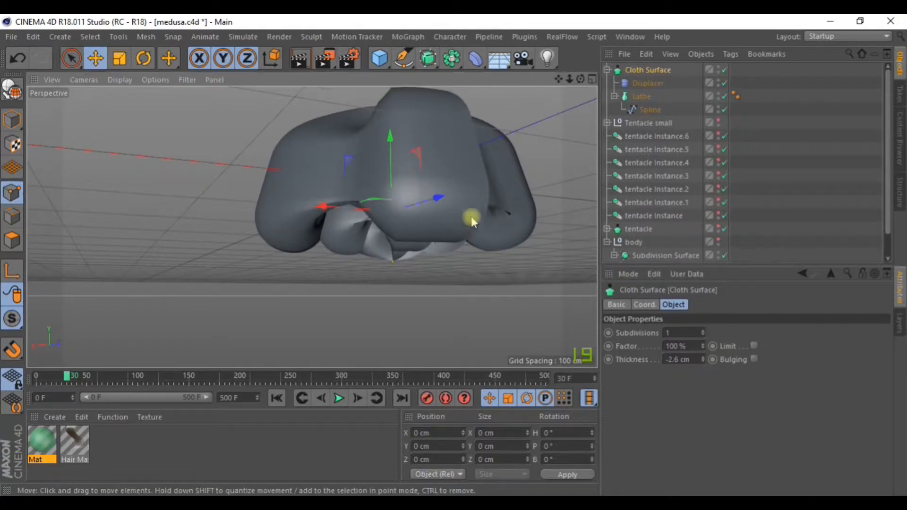
left_click_drag(471, 216, 603, 122, "alt")
left_click(650, 109)
mouse_move(479, 230)
left_mouse_down("alt")
mouse_move(543, 271)
mouse_move(596, 180)
left_mouse_up("alt")
left_click(648, 83)
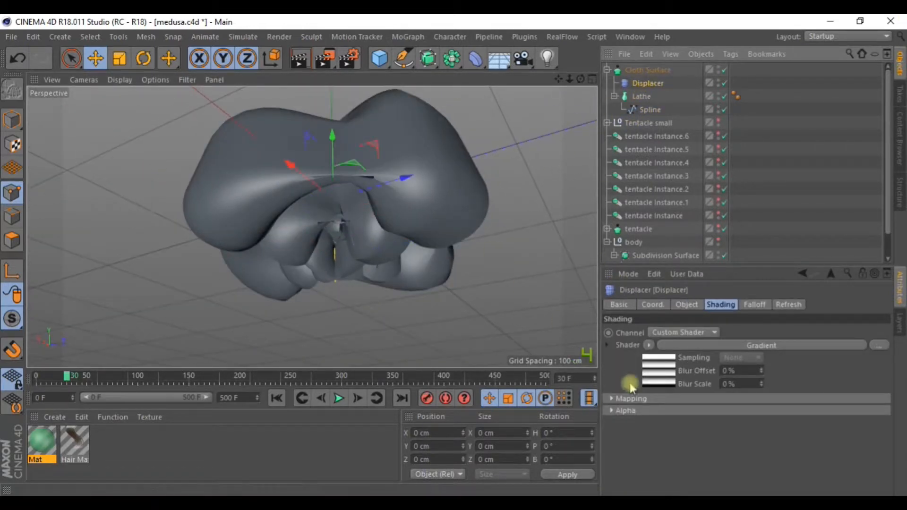
Step: Set the Cloth Surface's thickness to 0 cm and check the shape from the side
left_click(648, 70)
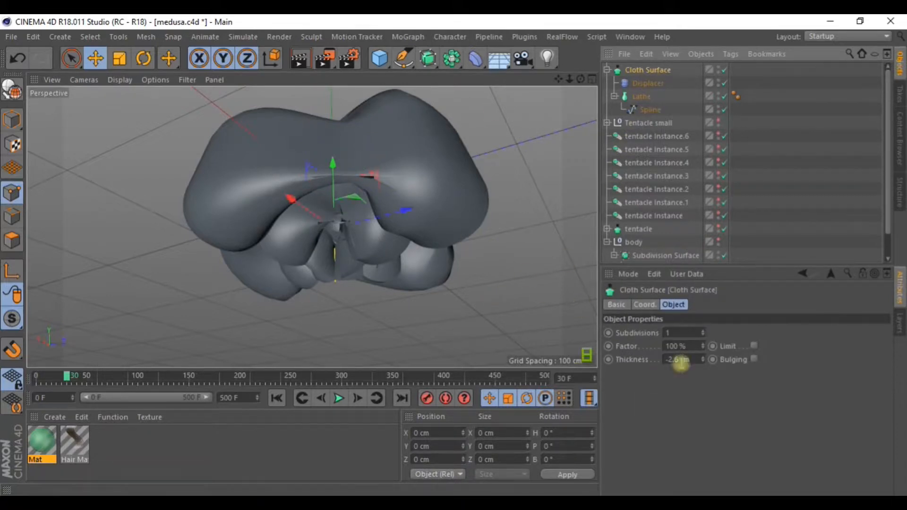
left_click(680, 360)
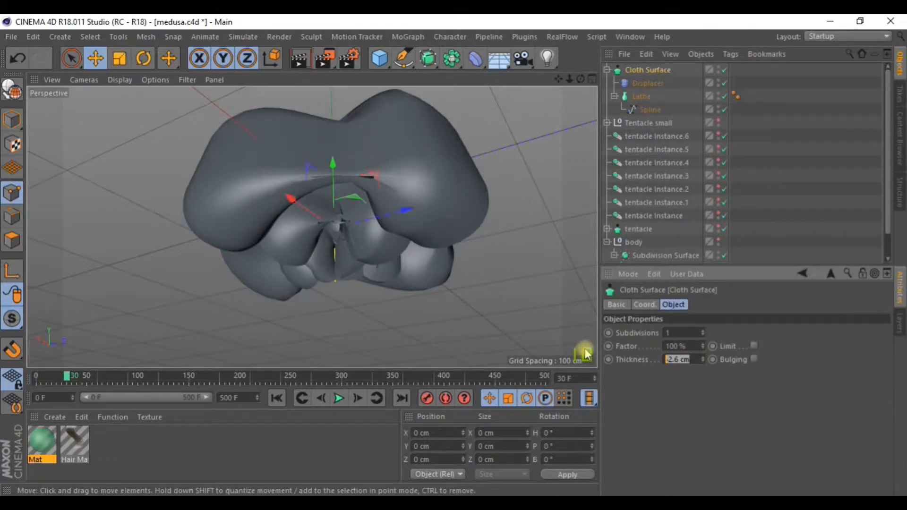
left_click(460, 316)
left_click_drag(491, 272, 495, 317, "alt")
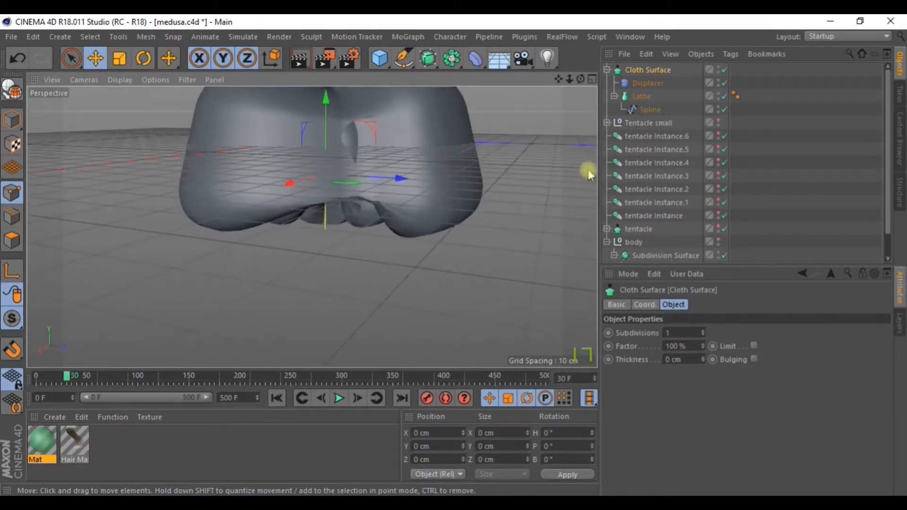
Step: Wrap the Displacer's gradient in a Layer shader and reduce the Gradient layer's strength to 79%
left_click(645, 84)
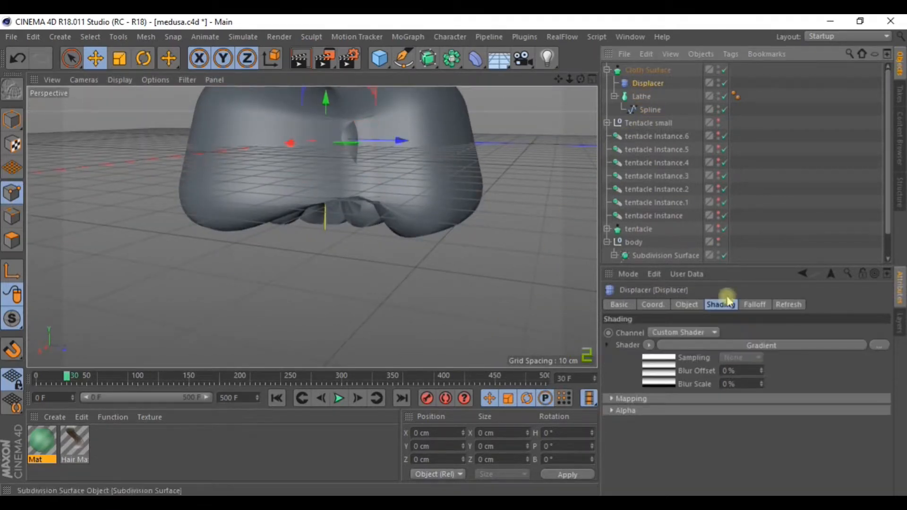
left_click(663, 374)
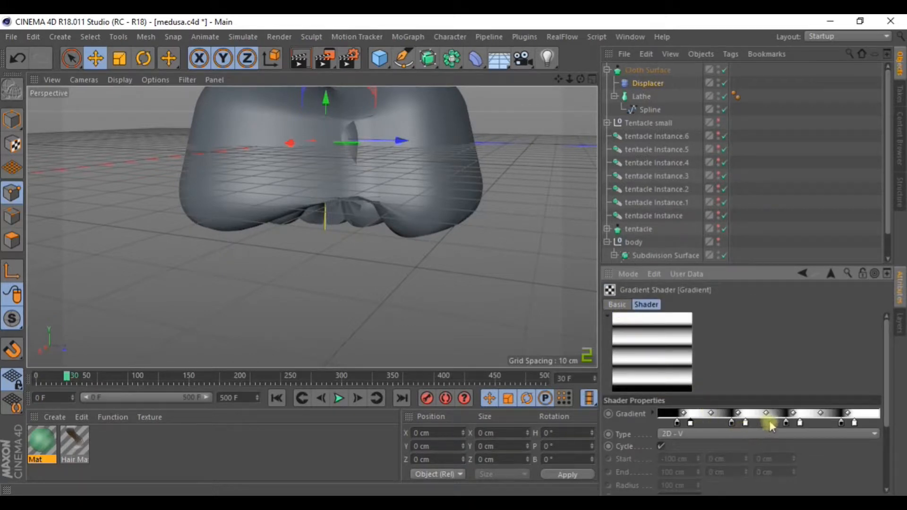
left_click(646, 84)
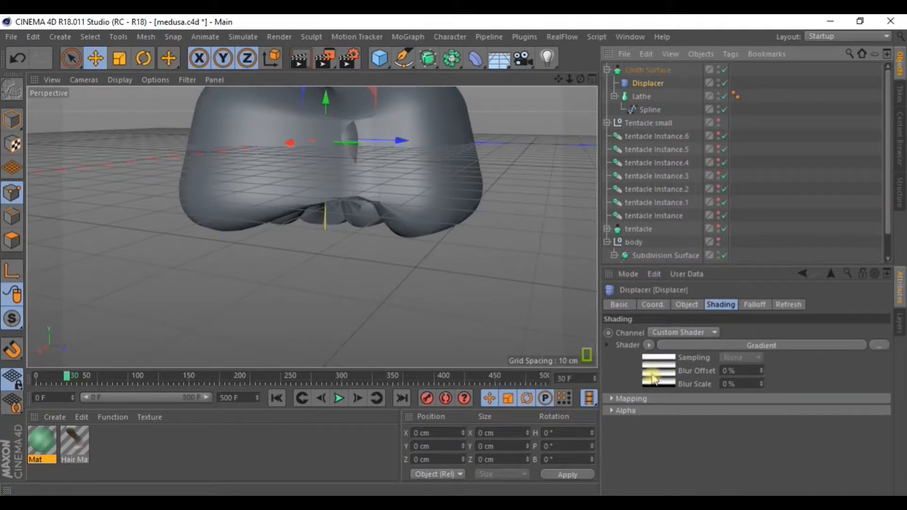
left_click(649, 347)
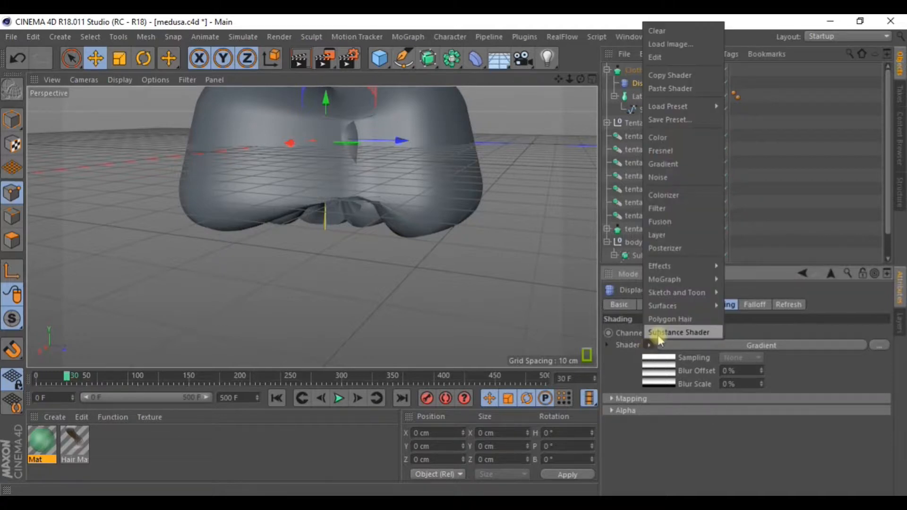
left_click(665, 235)
left_click(657, 378)
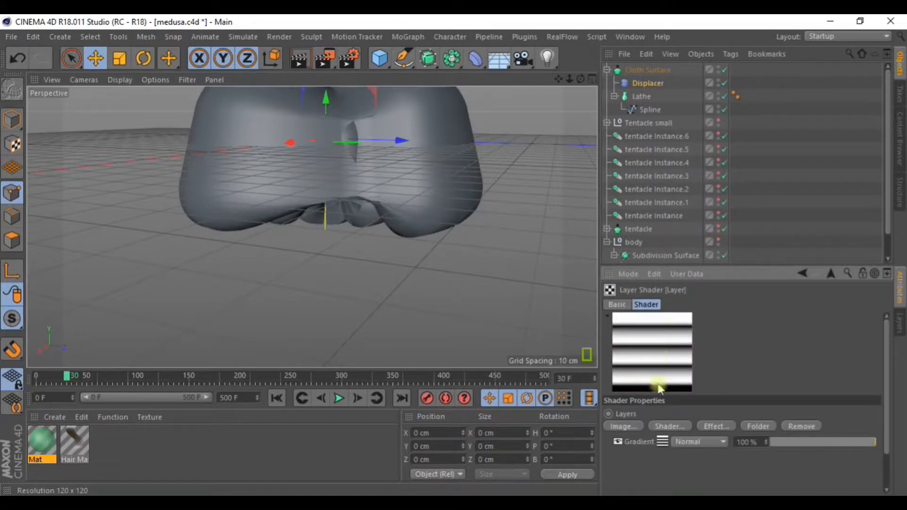
left_click_drag(767, 452, 854, 443)
mouse_move(423, 265)
left_mouse_down("alt")
mouse_move(387, 312)
mouse_move(375, 281)
mouse_move(463, 273)
mouse_move(395, 332)
mouse_move(378, 283)
mouse_move(410, 257)
left_mouse_up("alt")
scroll(375, 279, "down", 4)
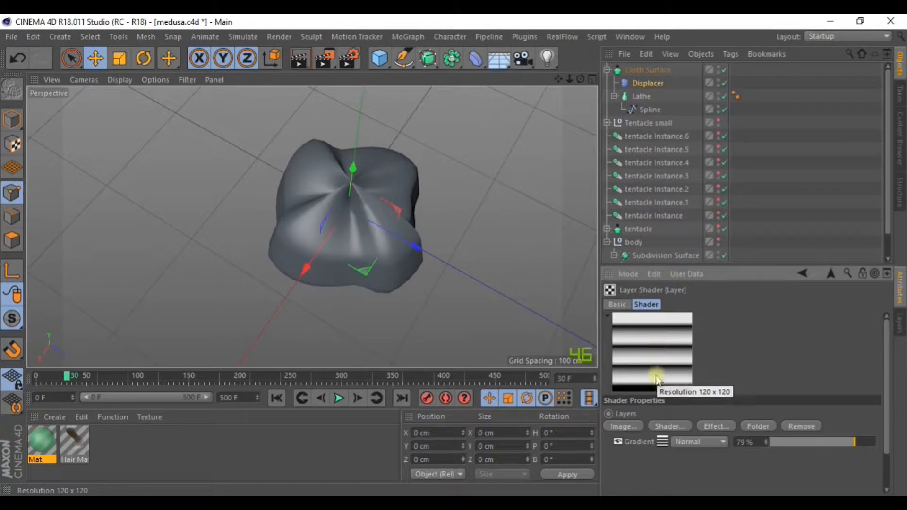
Step: Double the knots of the gradient inside the Layer shader to increase the number of folds around the surface
left_click(663, 442)
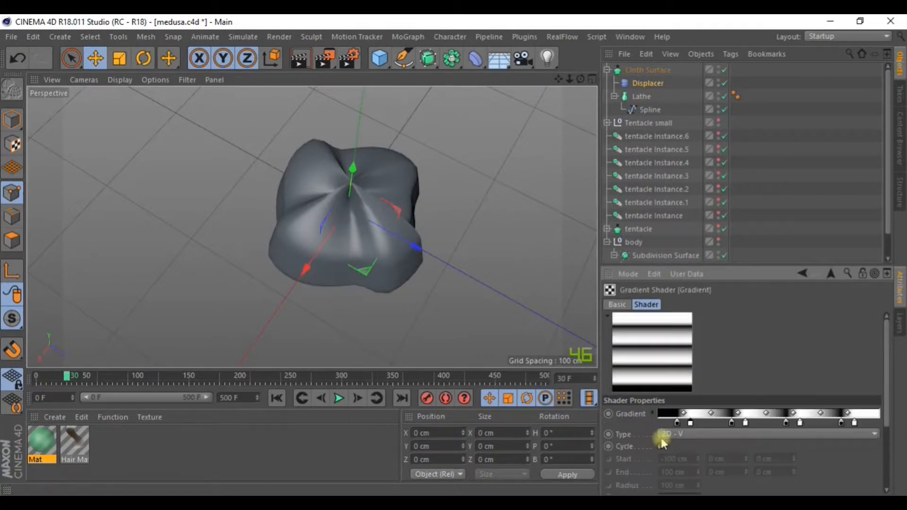
right_click(768, 424)
left_click(780, 444)
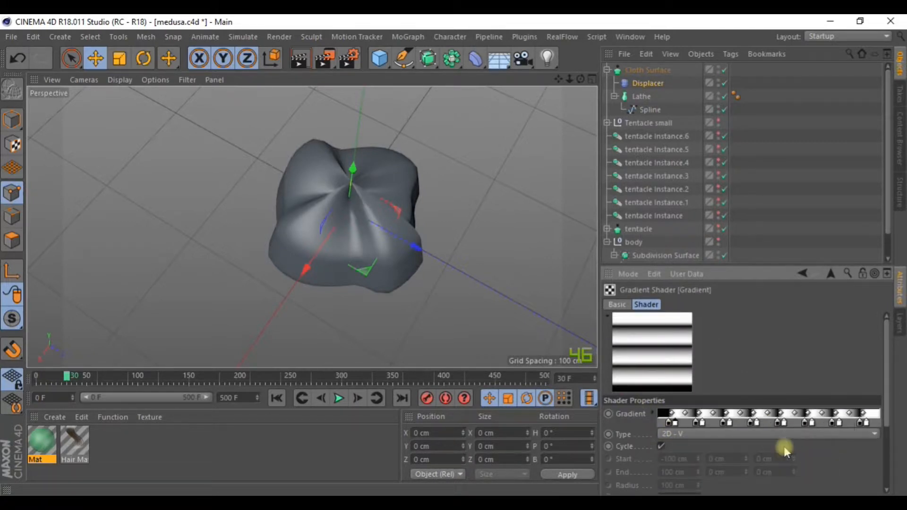
left_click_drag(543, 227, 514, 285, "alt")
Step: Try 3 subdivisions on the Cloth Surface and examine the folded underside up close
left_click(644, 70)
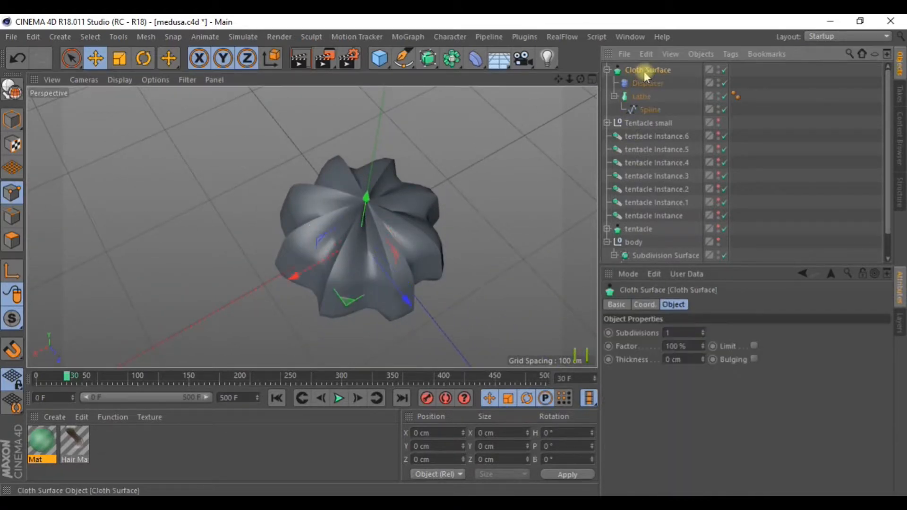
left_click(703, 331)
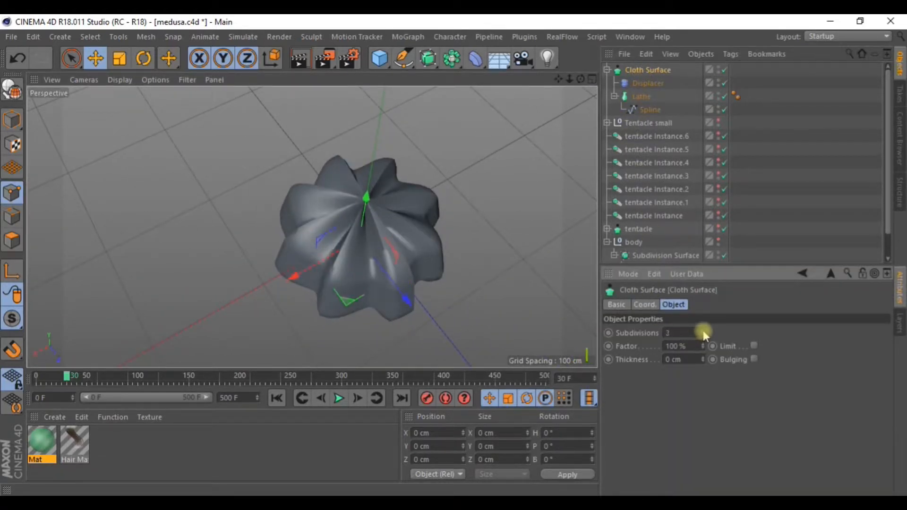
left_click_drag(543, 276, 312, 227, "alt")
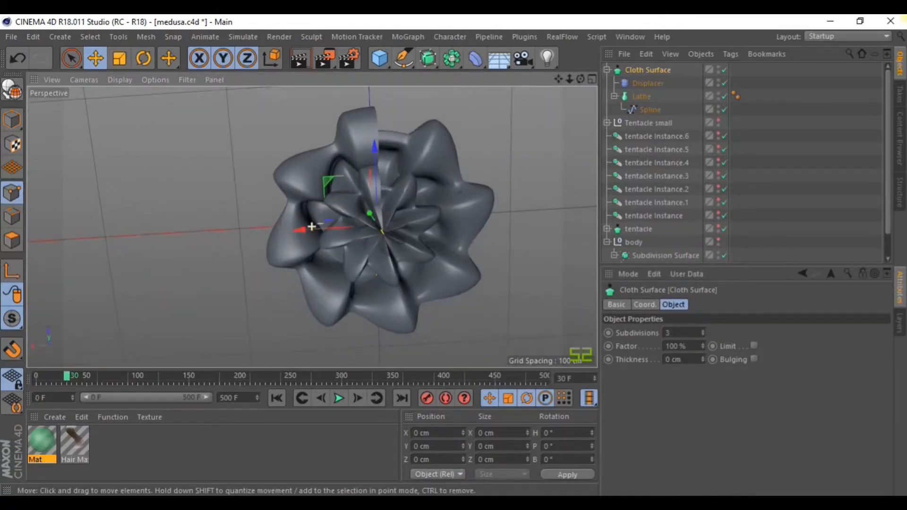
left_click_drag(437, 288, 245, 123, "alt")
Step: Disable the Lathe, Displacer and Cloth Surface so that only the profile spline is shown from the side
left_click(656, 108)
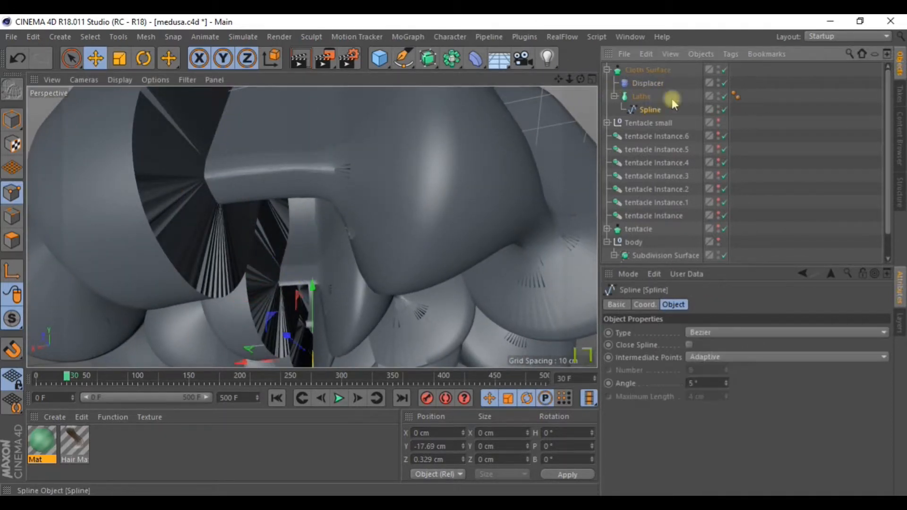
left_click(724, 97)
left_click(725, 83)
left_click(724, 71)
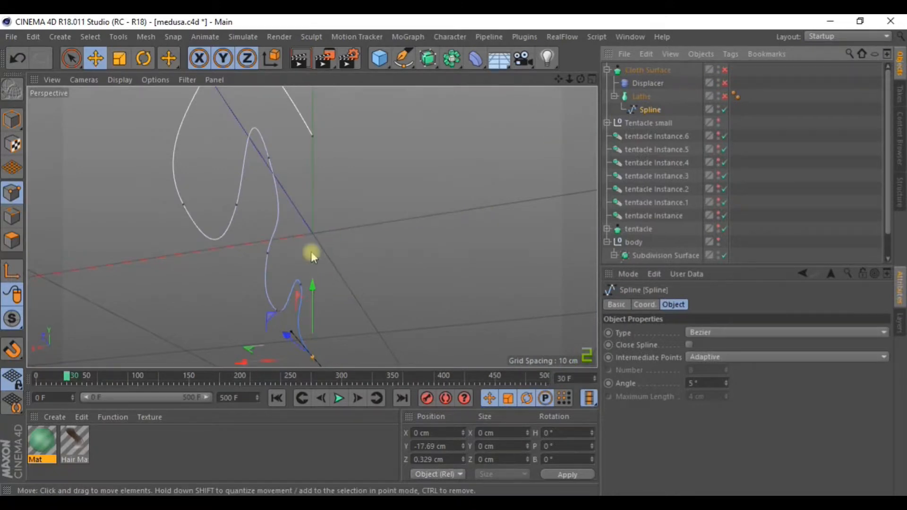
scroll(401, 203, "down", 3)
left_click_drag(401, 204, 283, 198, "alt")
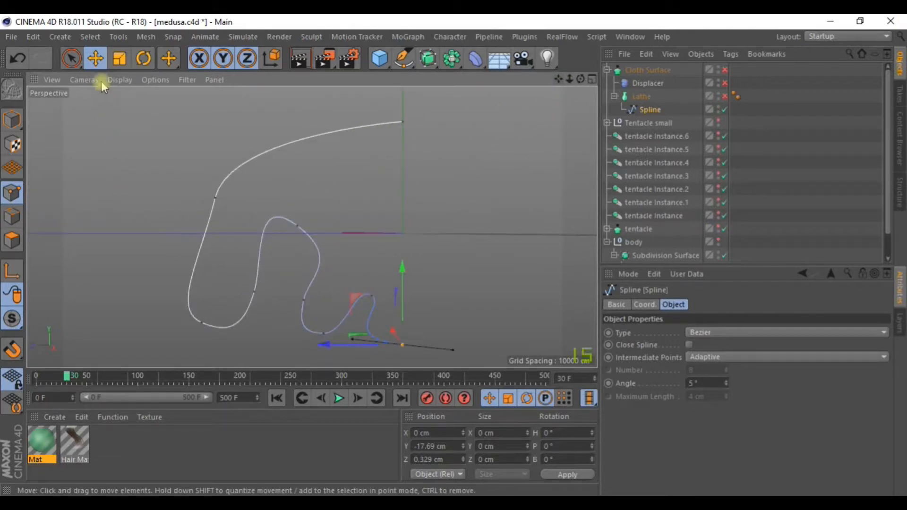
Step: Lower the point on the spline's larger inner hump to about Y 16.5 cm and shorten its tangents
left_click(71, 58)
left_click(299, 227)
left_click(267, 196)
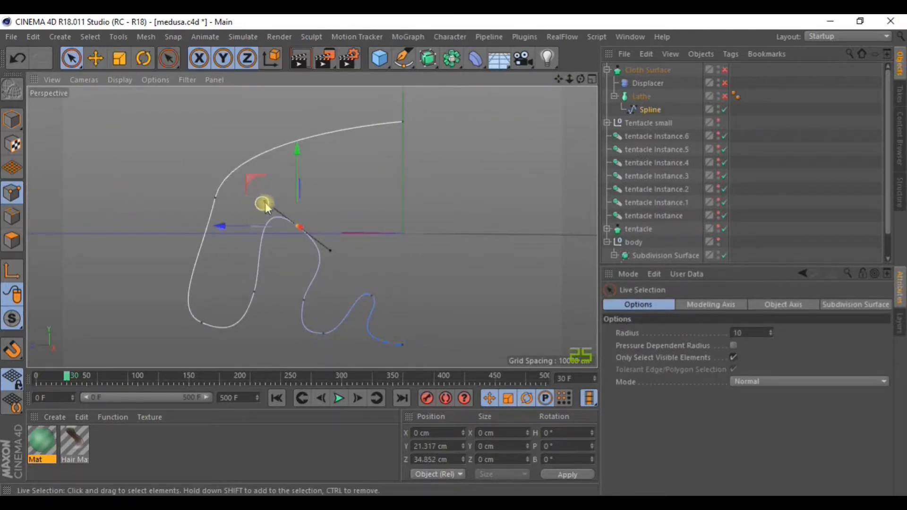
left_click_drag(295, 150, 300, 171)
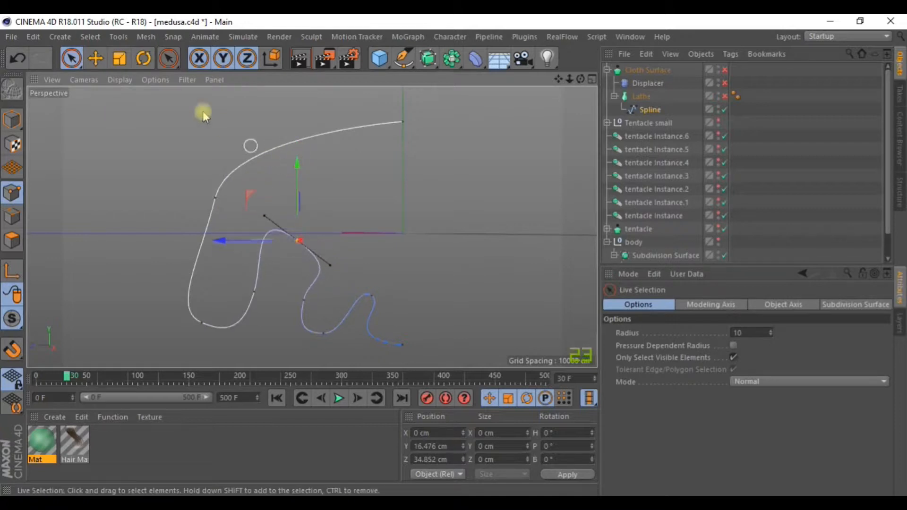
left_click(96, 59)
left_click_drag(265, 213, 283, 229)
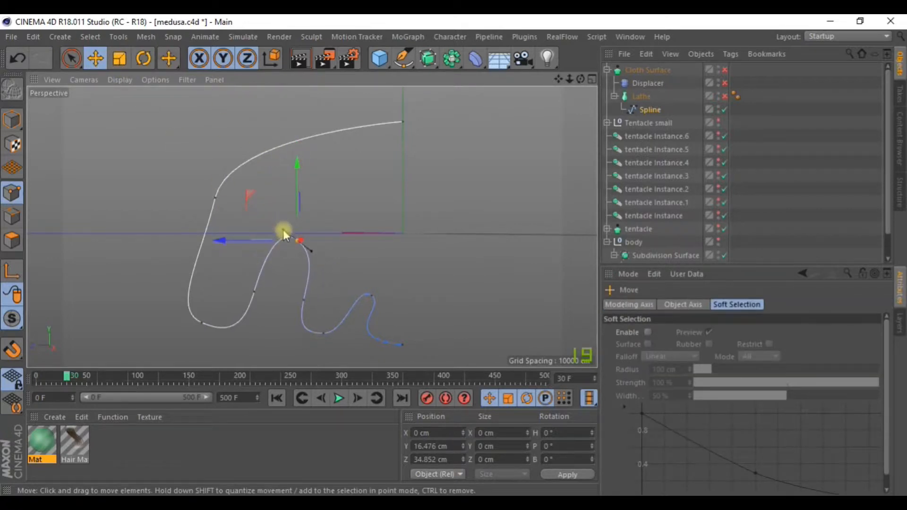
Step: Round the spline's smallest hump near the axis by adjusting its tangents, and reshape the curve at the lower end point
left_click(371, 298)
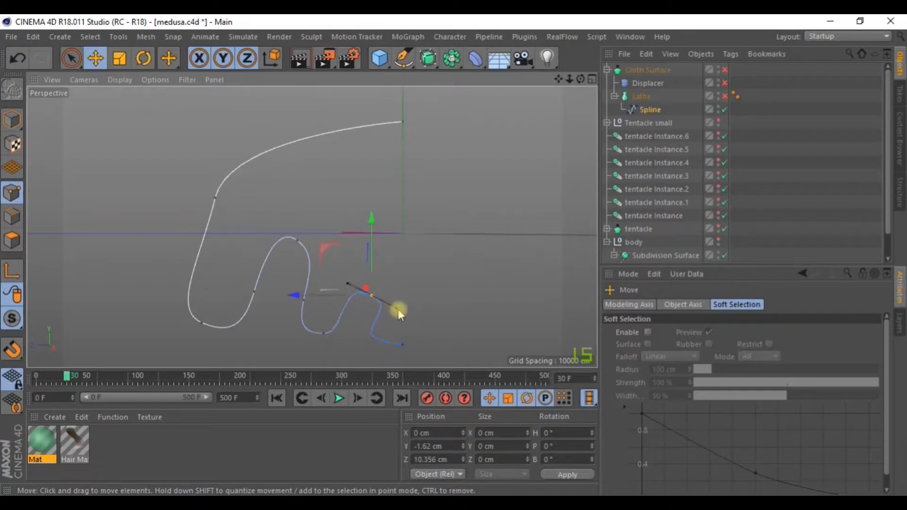
left_click(404, 342)
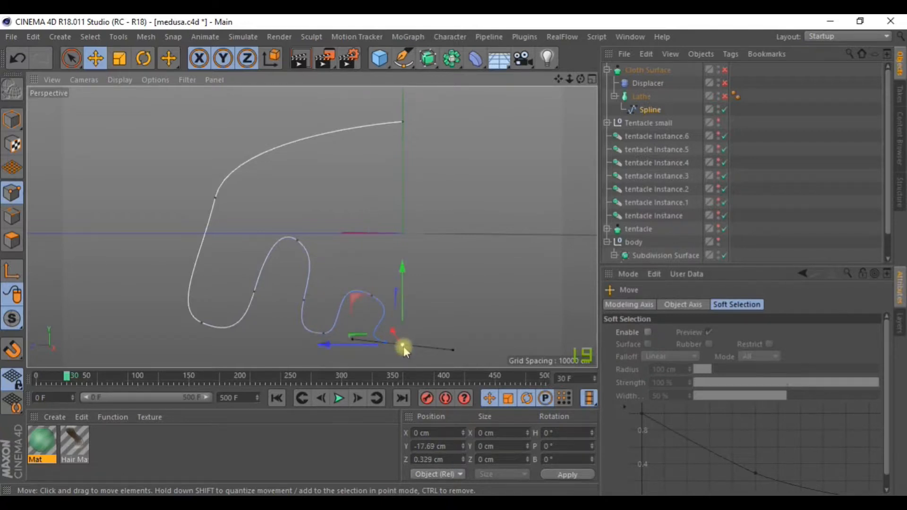
left_click_drag(332, 351, 428, 292)
Step: Move the spline's outer lower loop points outward about 2.7 cm and the outer shoulder point out to Z 69.025 cm
left_click_drag(558, 79, 524, 0)
scroll(237, 236, "down", 2)
left_click(222, 219)
left_click_drag(184, 245, 121, 230)
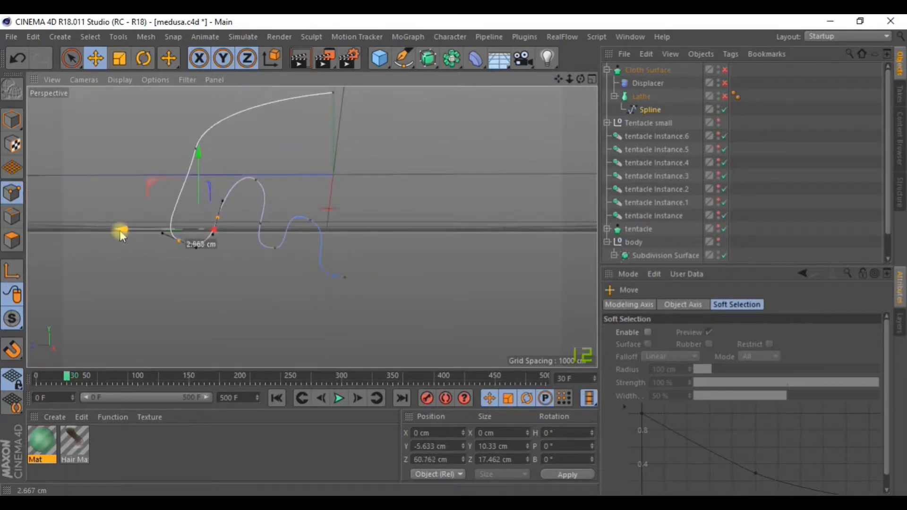
left_click(195, 152)
left_click_drag(169, 154, 109, 148)
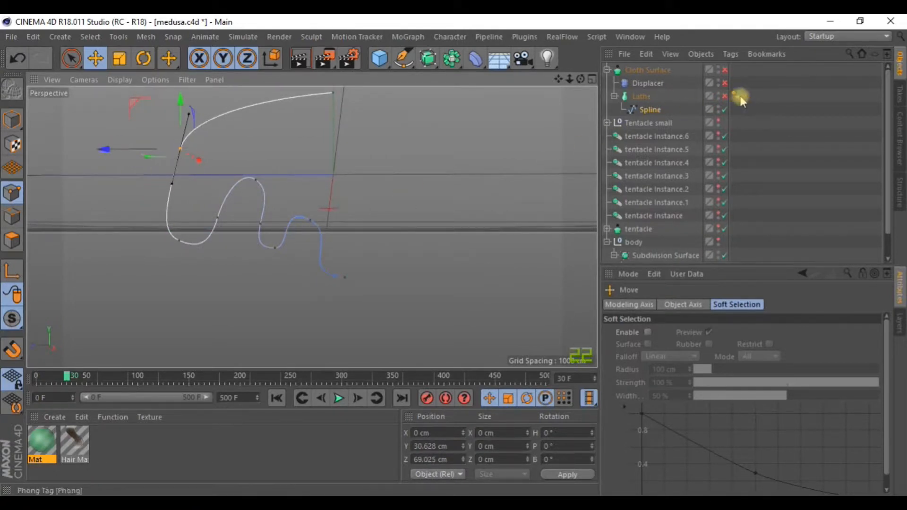
Step: Re-enable the Lathe, Displacer and Cloth Surface, and examine the updated folds from below
left_click(724, 96)
left_click(723, 71)
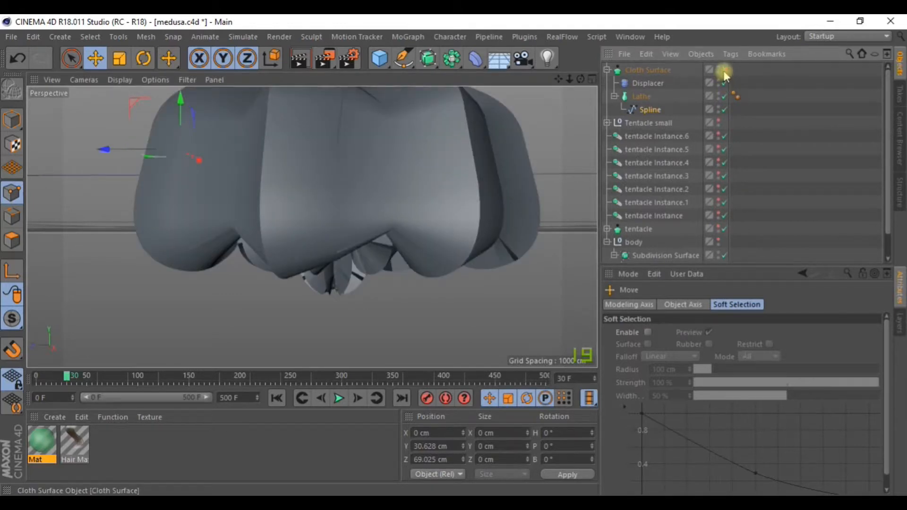
left_click_drag(387, 211, 423, 215, "alt")
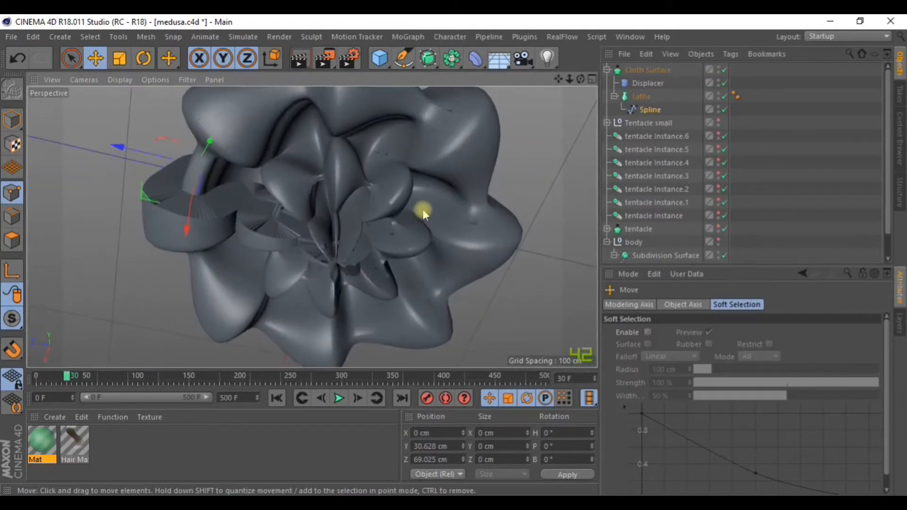
Step: Set the Displacer's falloff shape to Box and check the folded surface from below and from the side
left_click(647, 83)
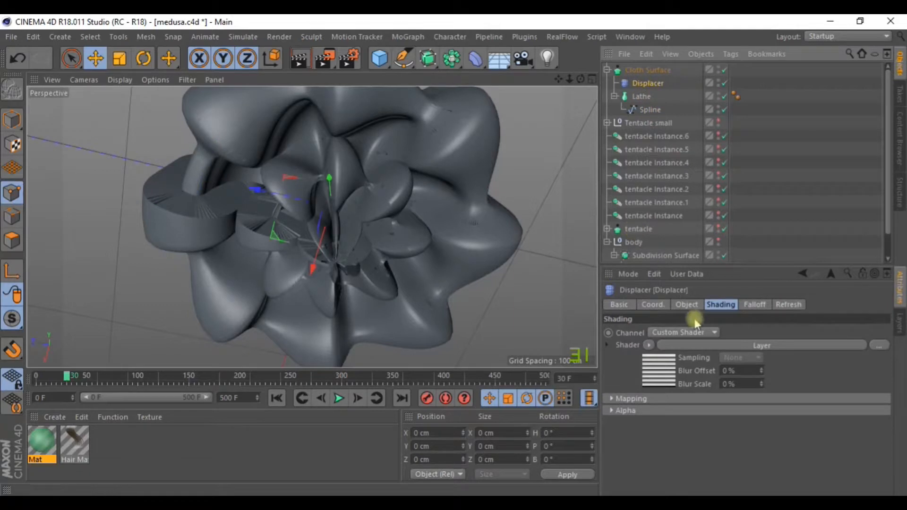
left_click(754, 305)
left_click(692, 332)
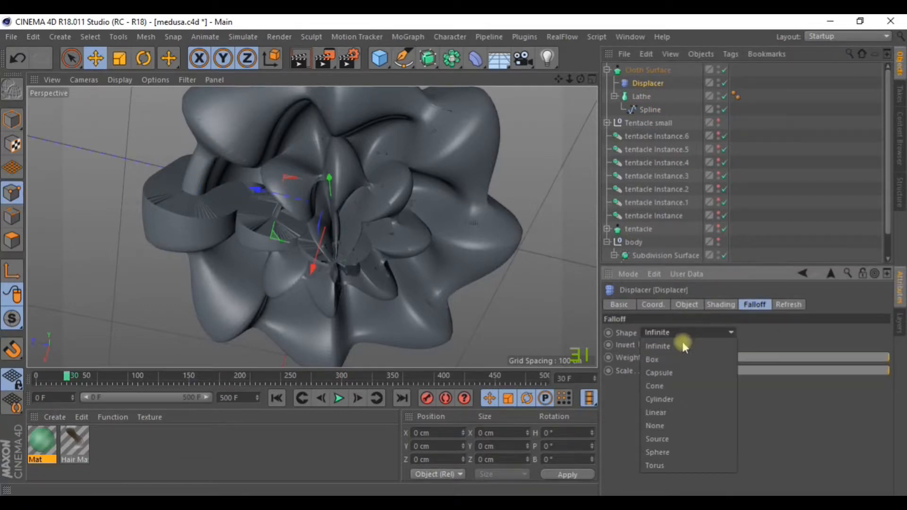
left_click(664, 362)
scroll(500, 231, "down", 3)
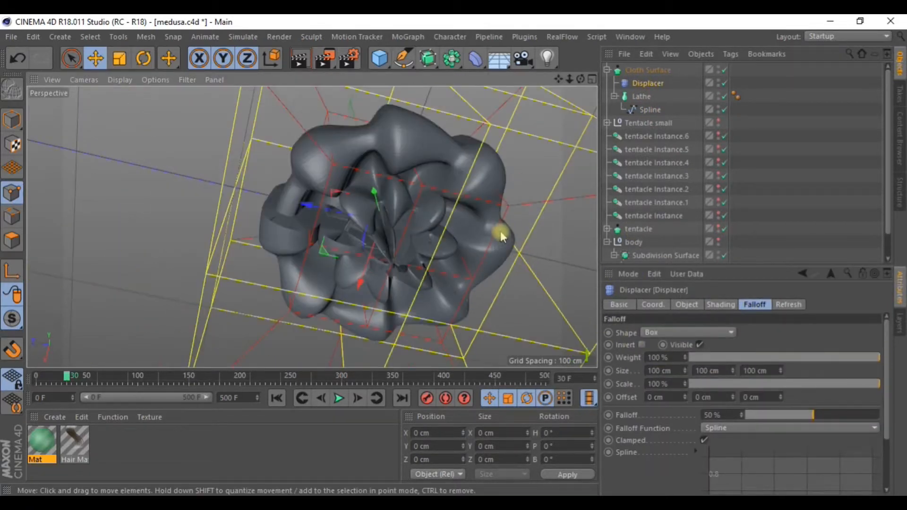
left_click_drag(491, 225, 496, 264, "alt")
left_click_drag(472, 186, 471, 223, "alt")
left_click_drag(473, 261, 505, 270, "alt")
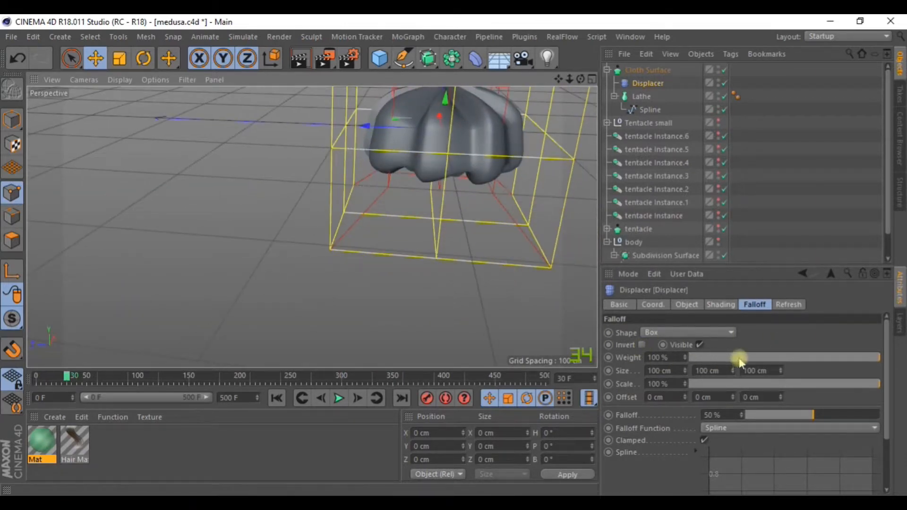
Step: Reduce the Displacer's falloff weight to 83% and check the softened folds on the underside
left_click_drag(737, 358, 709, 357)
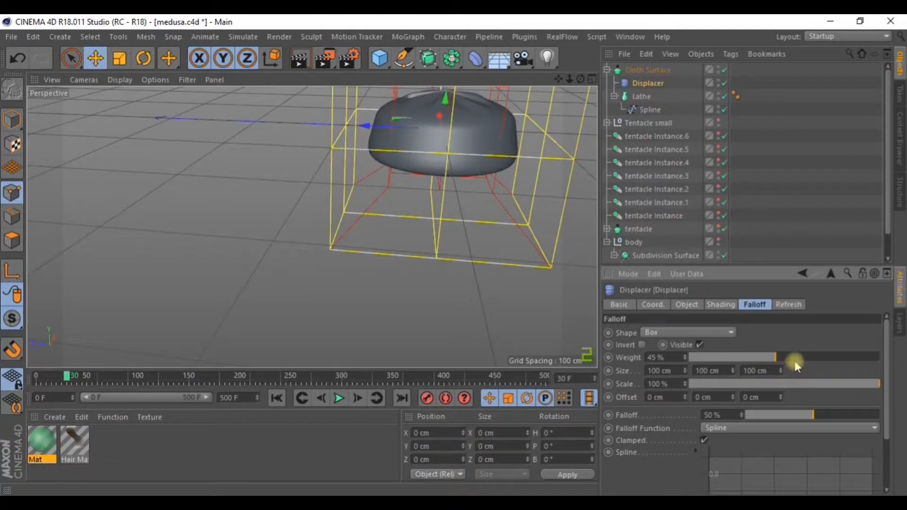
left_click_drag(803, 361, 849, 359)
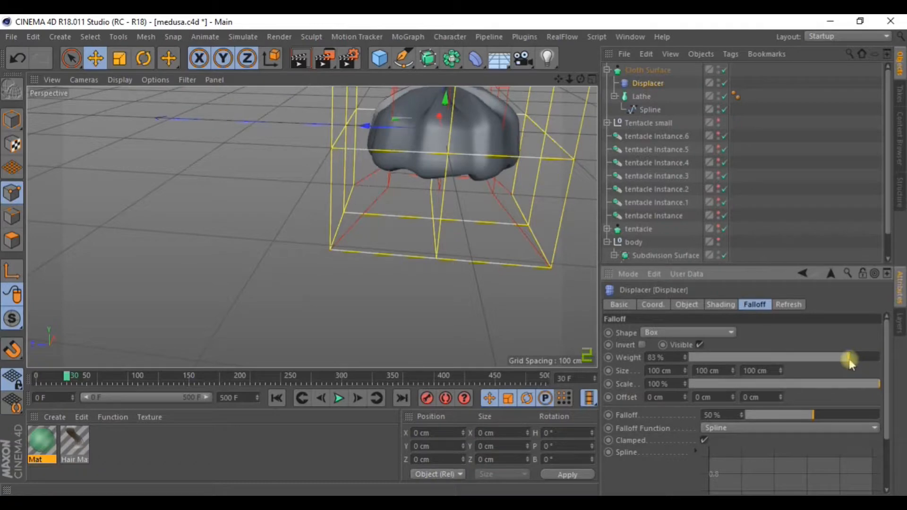
left_click_drag(508, 233, 588, 103, "alt")
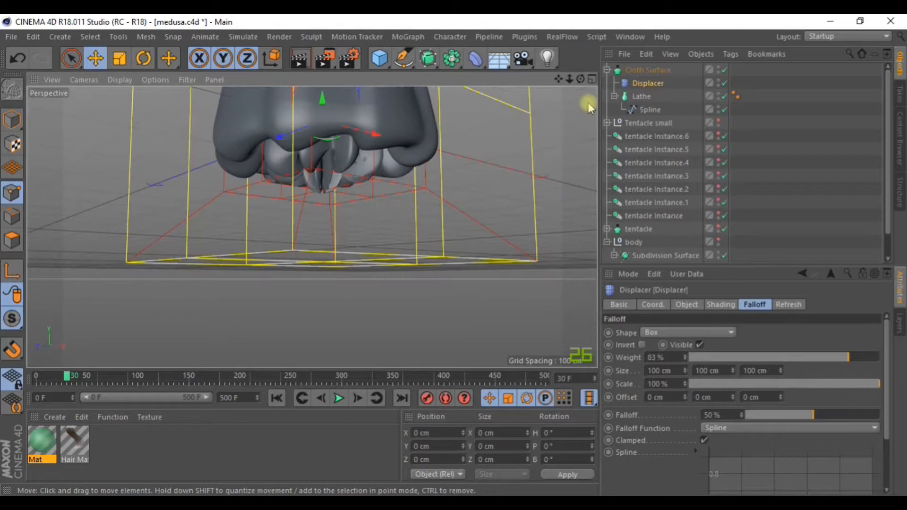
Step: Display the model with Gouraud Shading (Lines) and inspect the mesh density along the folded lower edge
left_click(650, 109)
left_click_drag(303, 151, 425, 154, "alt")
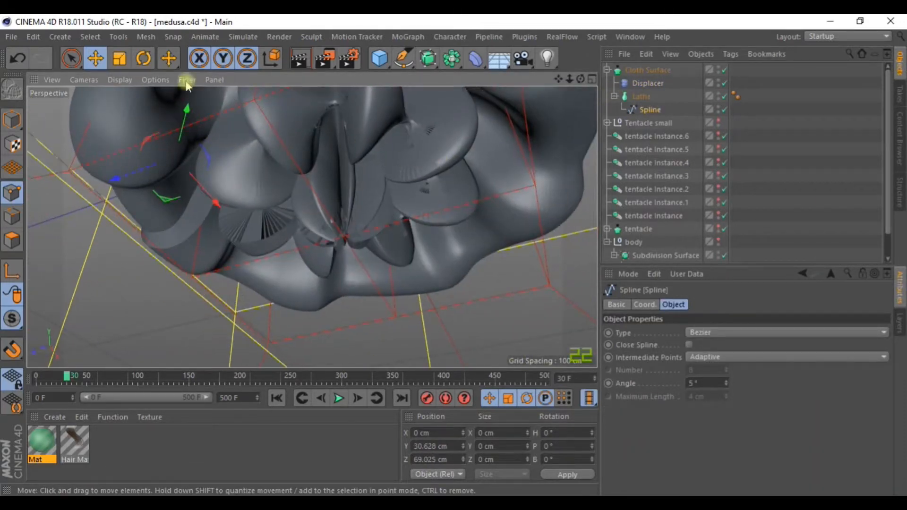
left_click(92, 81)
mouse_move(123, 85)
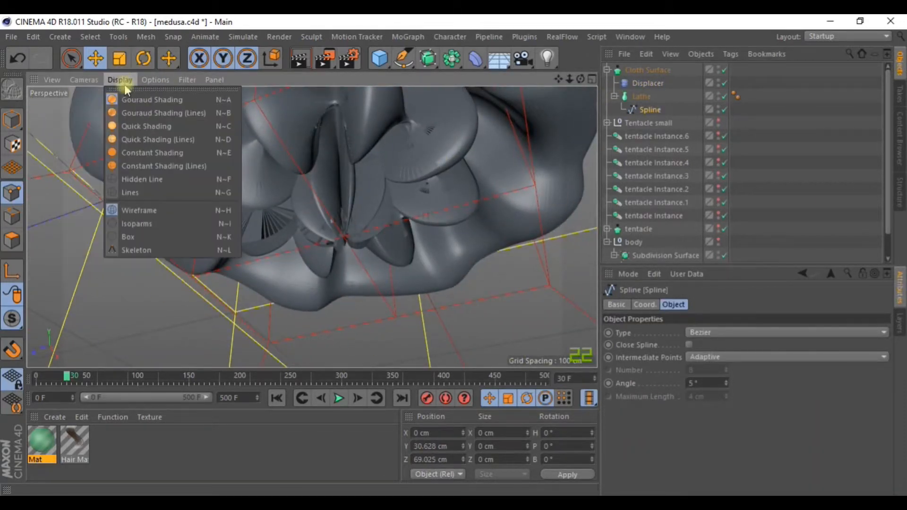
left_click(132, 113)
left_click_drag(404, 206, 416, 222, "alt")
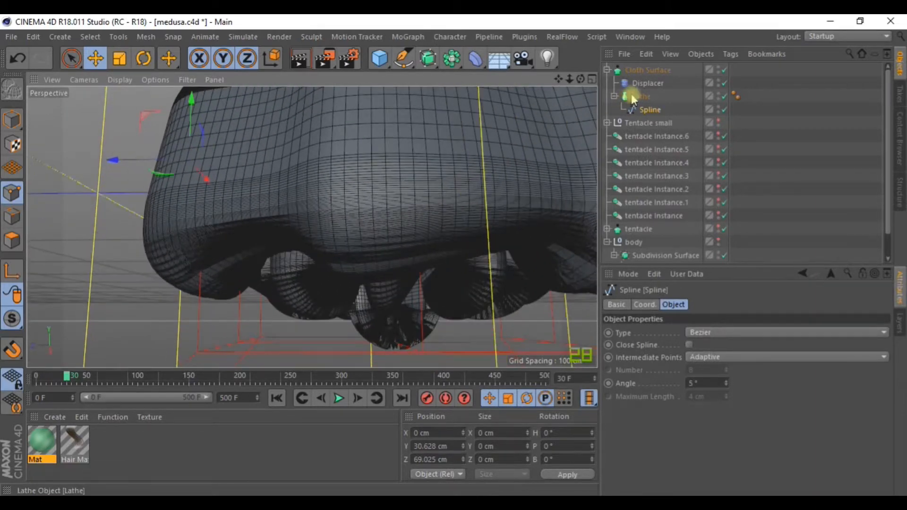
Step: Set the Cloth Surface's subdivisions to 1
left_click(652, 66)
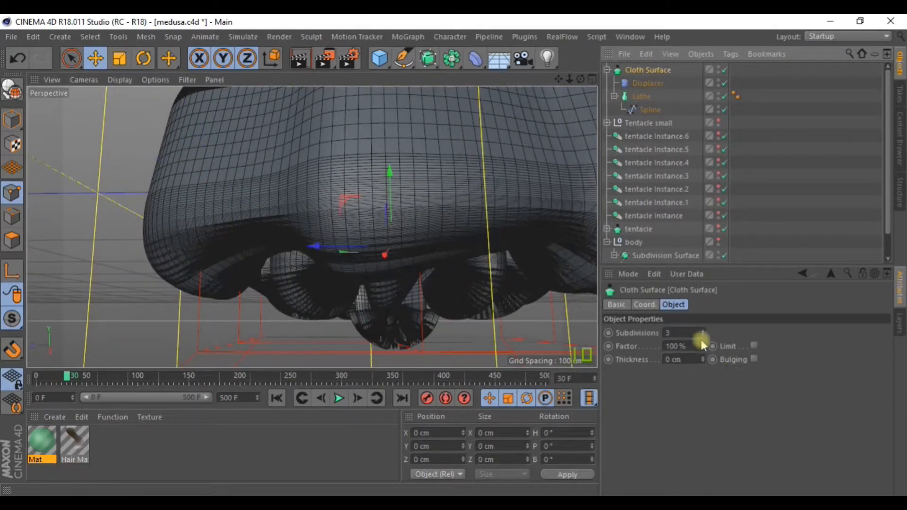
left_click(702, 335)
left_click(702, 335)
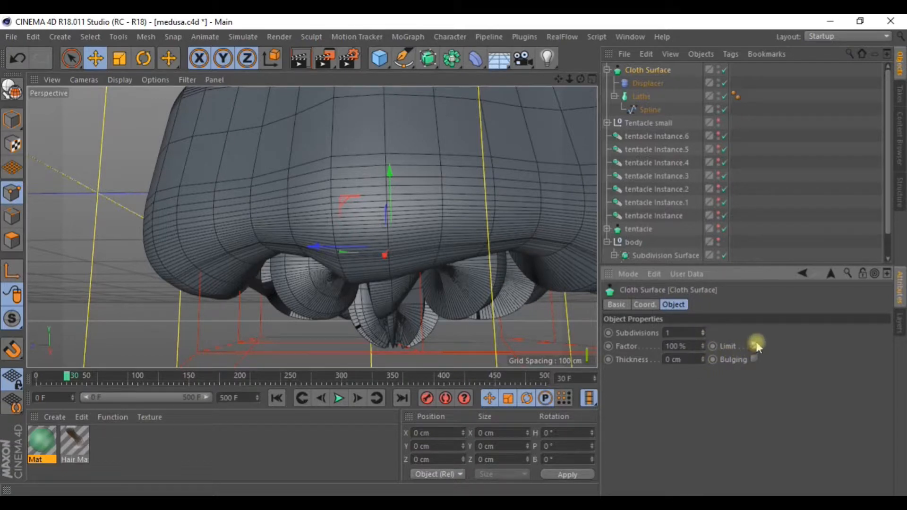
Step: Try the Cloth Surface's Bulging option and a factor of 0%, and undo the factor change
left_click(754, 360)
left_click(754, 360)
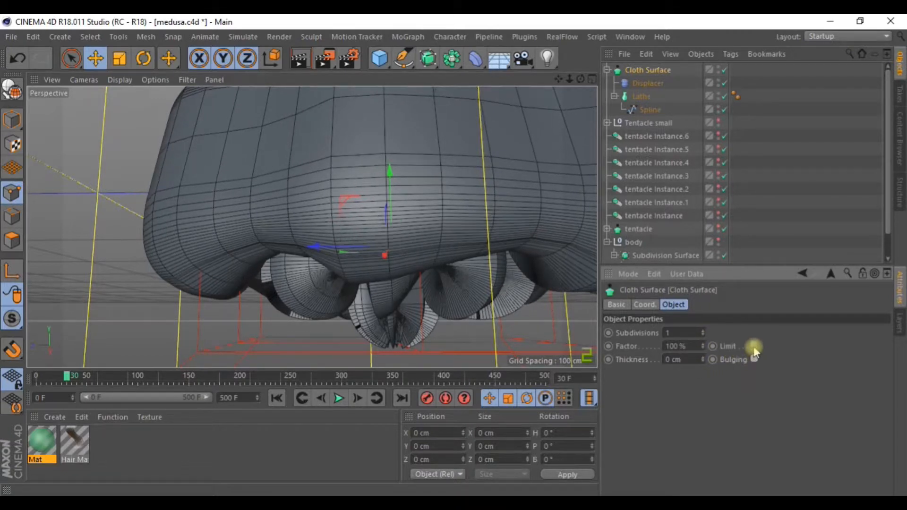
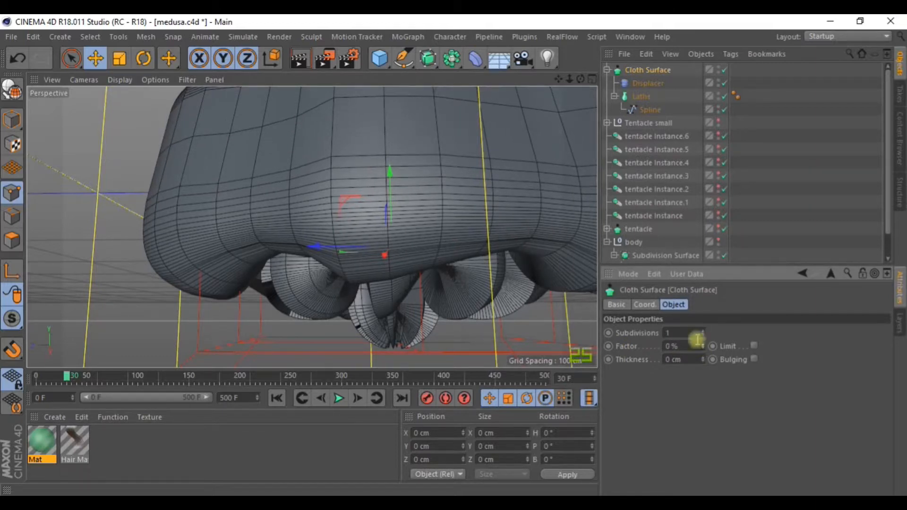
key("ctrl+z")
Step: Select the profile Spline and disable the Lathe, Displacer and Cloth Surface so only the spline shows
scroll(460, 252, "down", 3)
left_click_drag(422, 186, 429, 248, "alt")
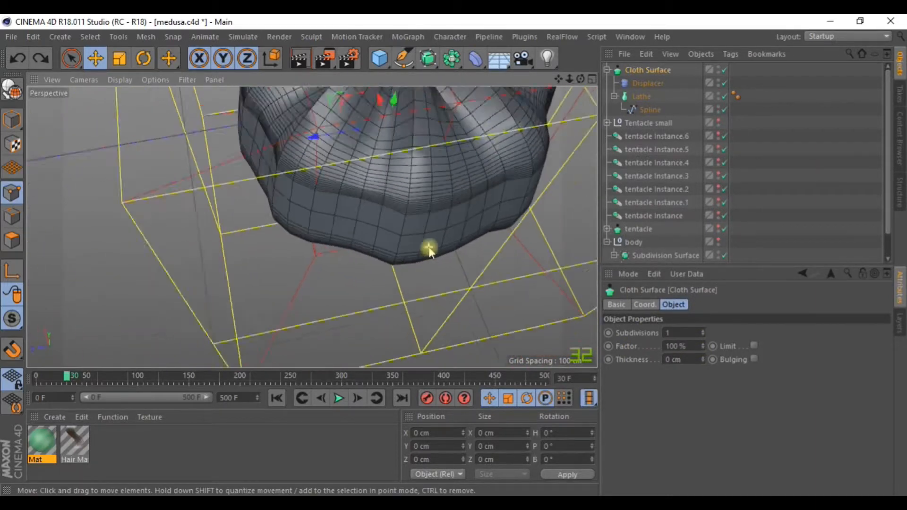
scroll(429, 248, "down", 5)
left_click_drag(441, 195, 587, 160, "alt")
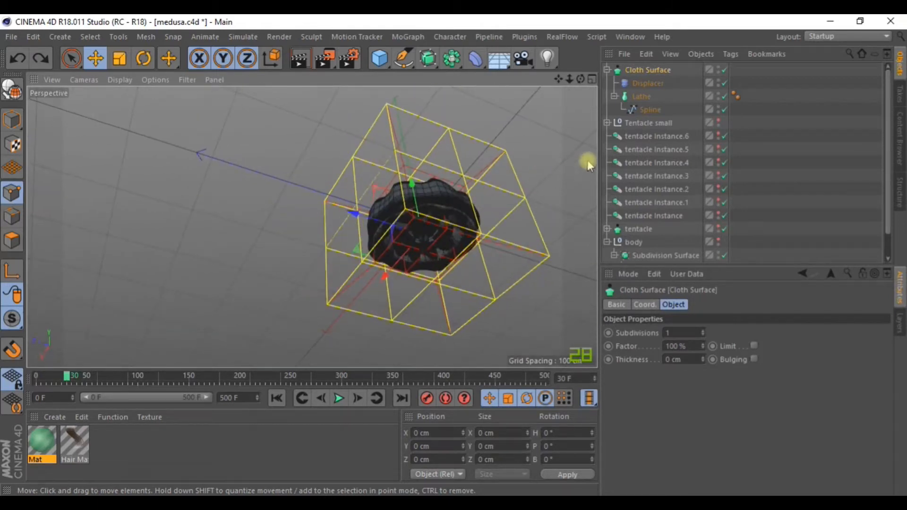
left_click(648, 110)
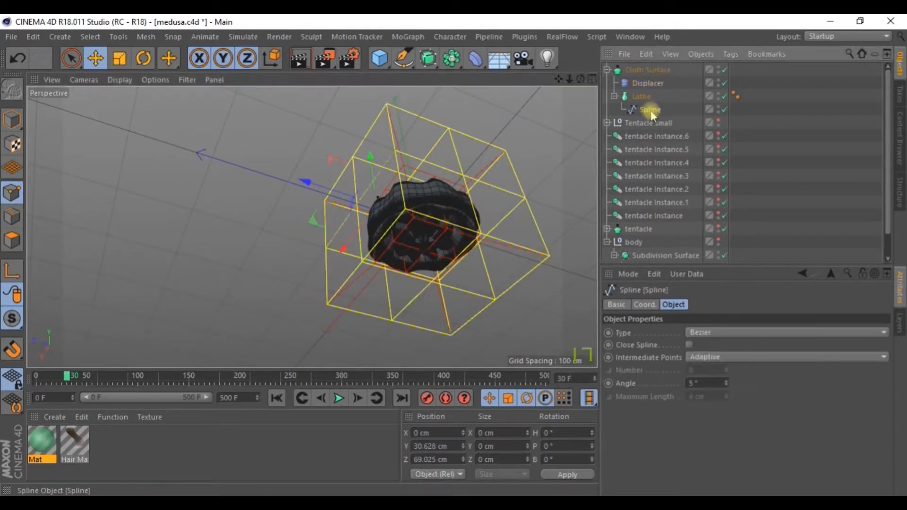
left_click(723, 88)
left_click(721, 84)
left_click(722, 70)
left_click_drag(420, 255, 369, 291, "alt")
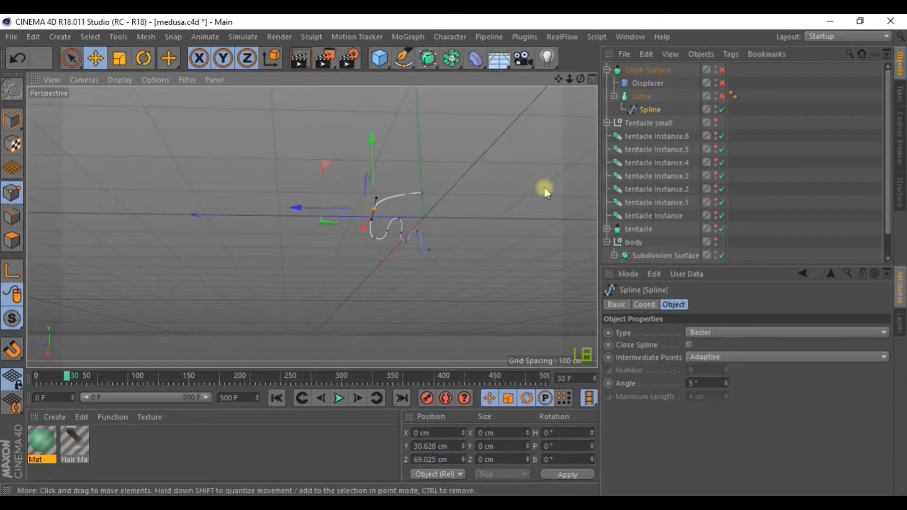
Step: In the Right view, delete the two innermost points at the lower end of the profile spline
left_click(592, 79)
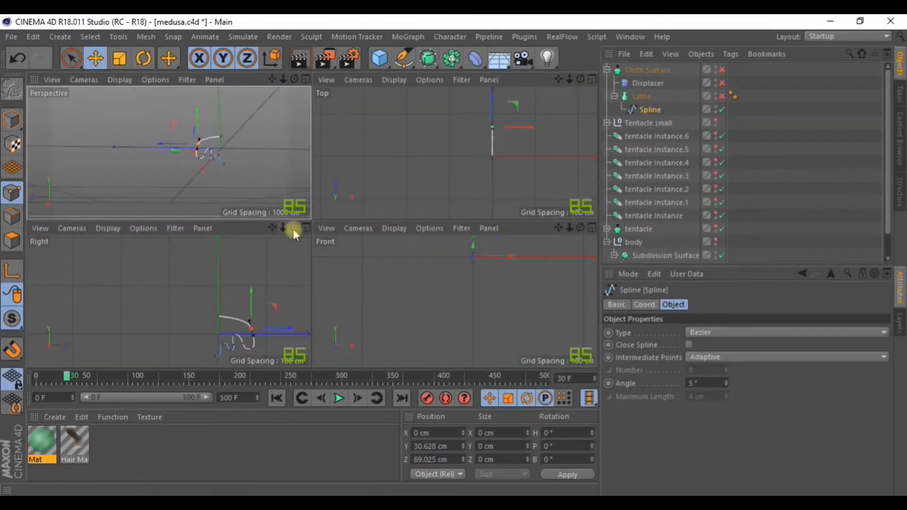
left_click(306, 228)
left_click_drag(558, 79, 493, 0)
scroll(378, 243, "up", 5)
key("9")
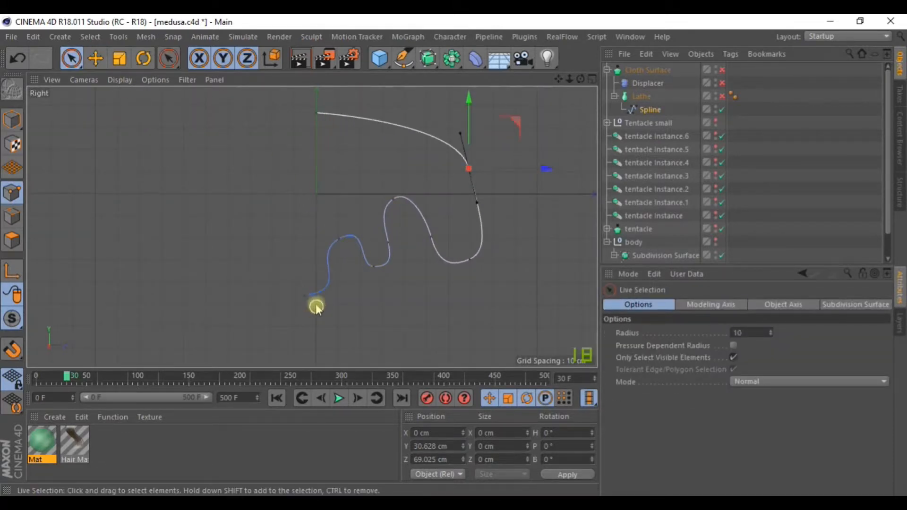
left_click(339, 239, "shift")
key("Delete")
Step: Move the spline's remaining inner points toward the central axis, placing the upper fold's point at about Z 22.8 cm
left_click(376, 272)
left_click_drag(392, 244, 350, 286)
left_click_drag(458, 257, 398, 261)
left_click(394, 202)
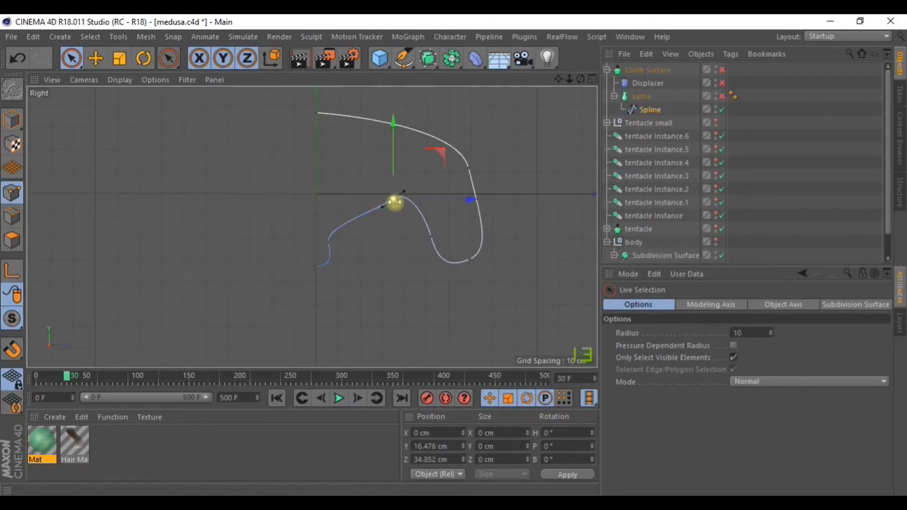
left_click_drag(466, 199, 474, 177)
Step: Re-enable the Lathe, Displacer and Cloth Surface, and inspect the reshaped underside in the Perspective view
left_click(722, 96)
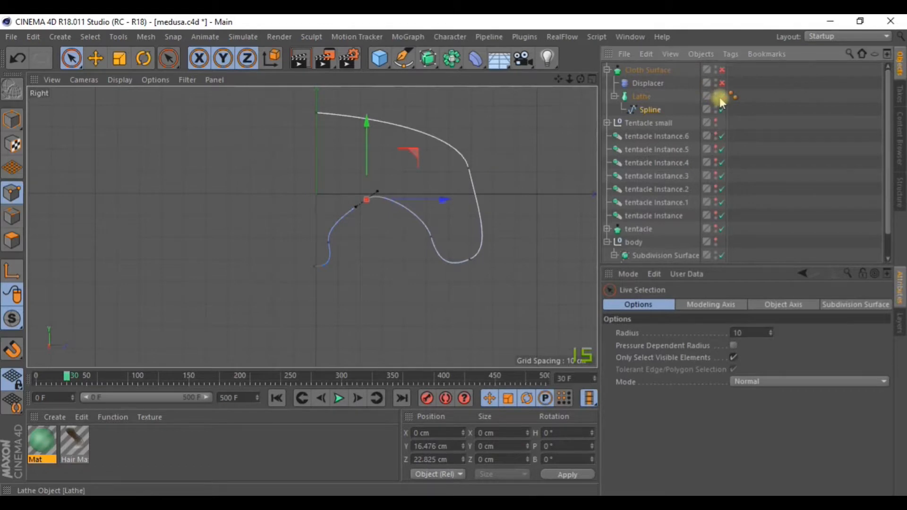
left_click(722, 82)
left_click(721, 70)
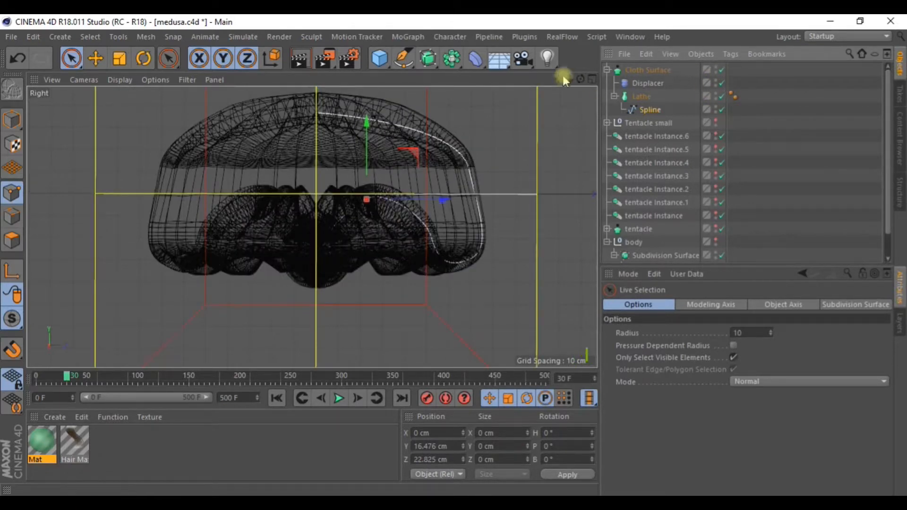
left_click(592, 79)
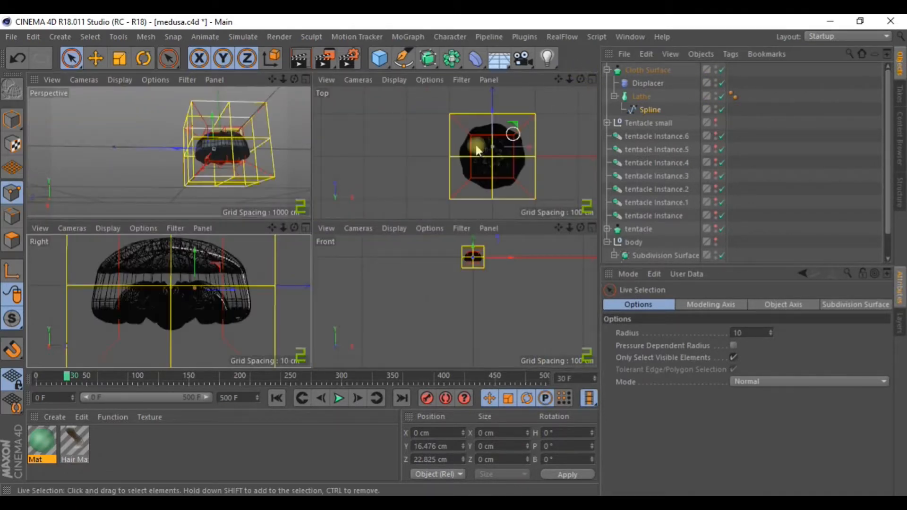
left_click(306, 78)
scroll(350, 176, "up", 6)
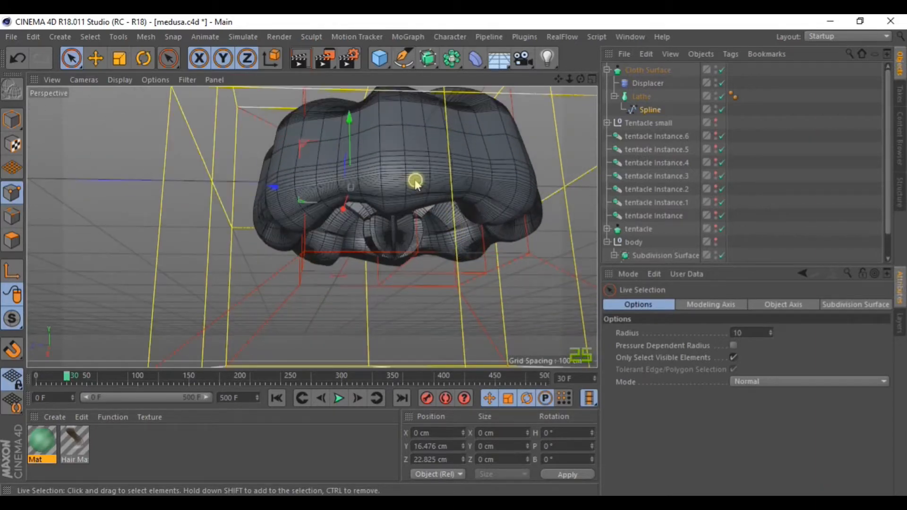
left_click_drag(415, 181, 428, 257, "alt")
left_click_drag(558, 79, 492, 236)
left_click_drag(395, 211, 395, 132, "alt")
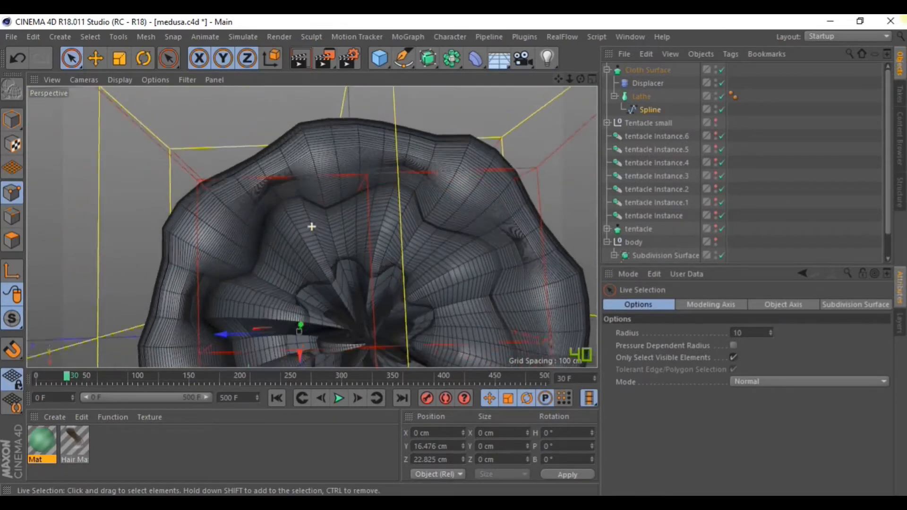
left_click_drag(311, 227, 479, 129, "alt")
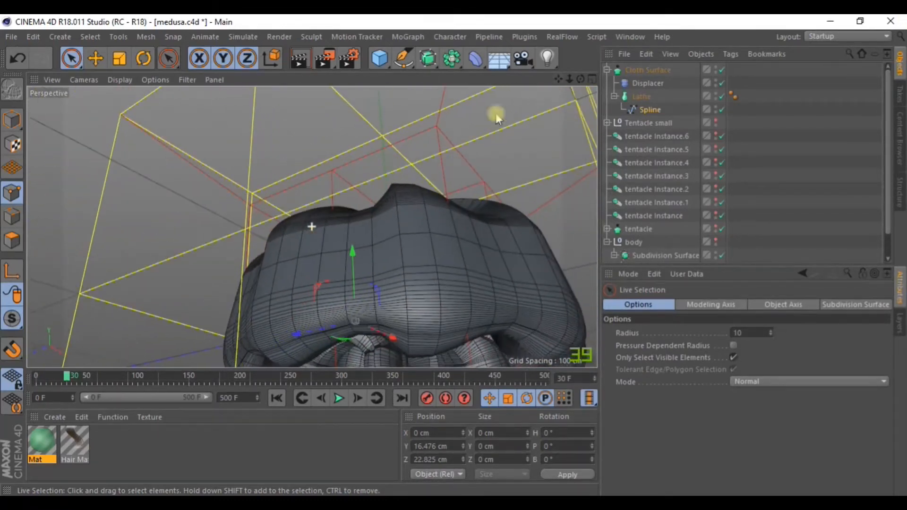
Step: Set the Cloth Surface's subdivisions to 2 and check the smoothed mesh from above and the side
left_click(654, 71)
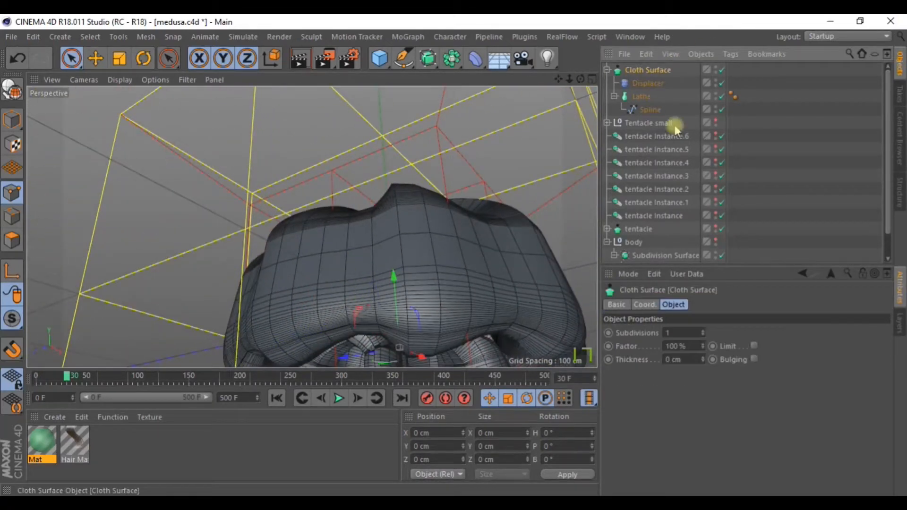
left_click(703, 331)
left_click(704, 336)
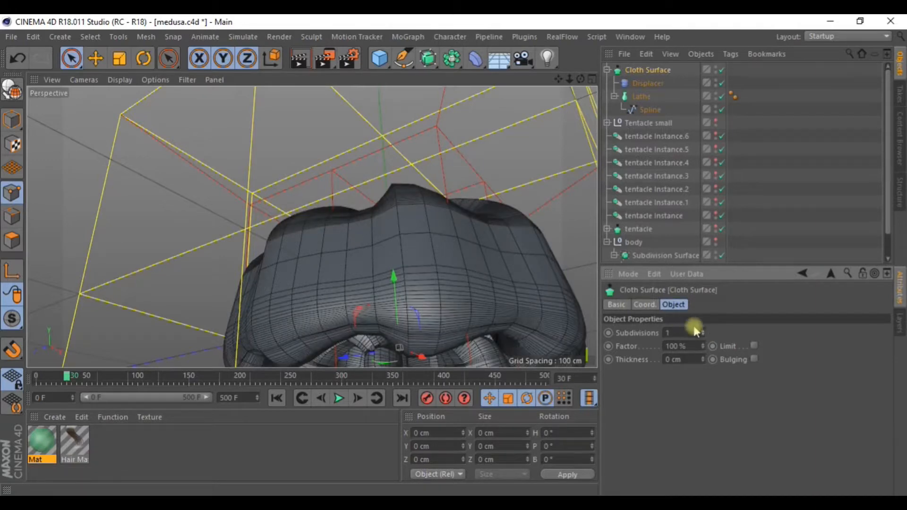
left_click(703, 330)
scroll(411, 252, "down", 5)
left_click_drag(386, 227, 420, 296, "alt")
scroll(373, 206, "up", 5)
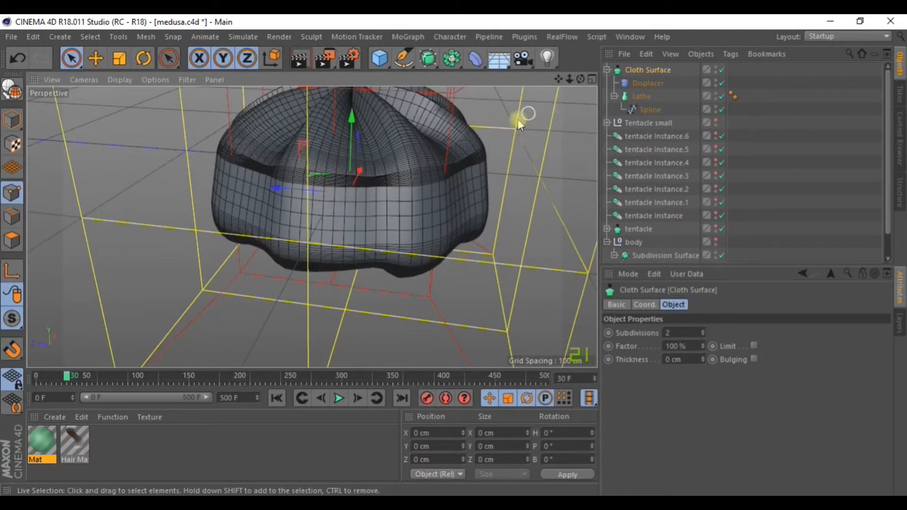
Step: Select the Displacer under the Cloth Surface and turn the hidden tentacle and body objects visible again
scroll(476, 124, "down", 4)
left_click(637, 83)
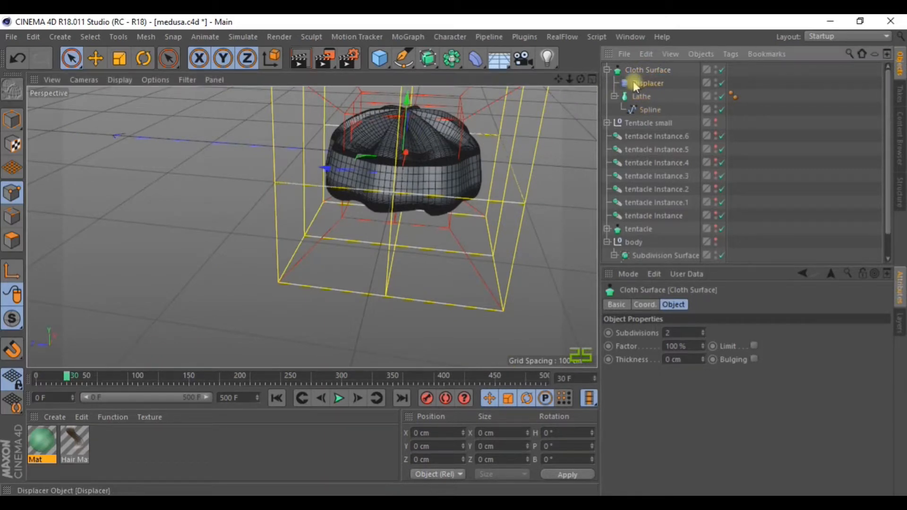
left_click_drag(394, 105, 403, 122)
left_click_drag(396, 168, 575, 70, "alt")
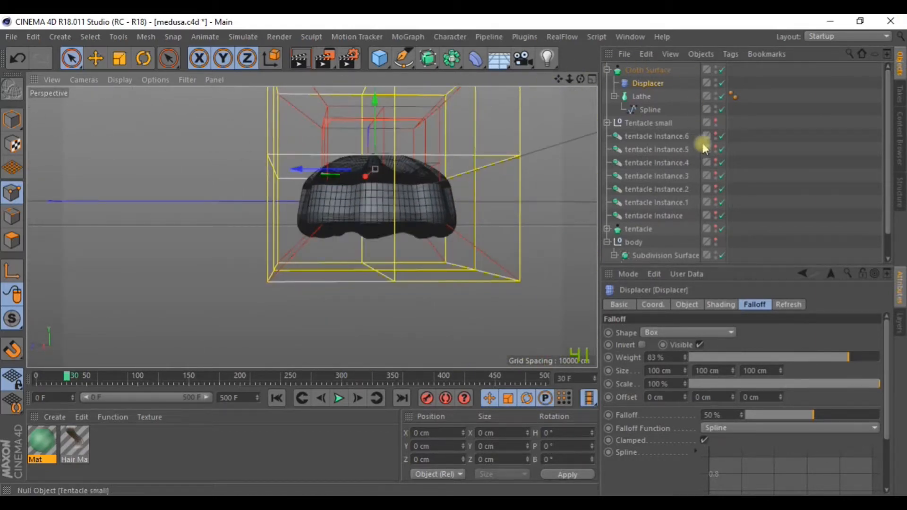
left_click_drag(717, 192, 726, 337)
scroll(466, 196, "down", 3)
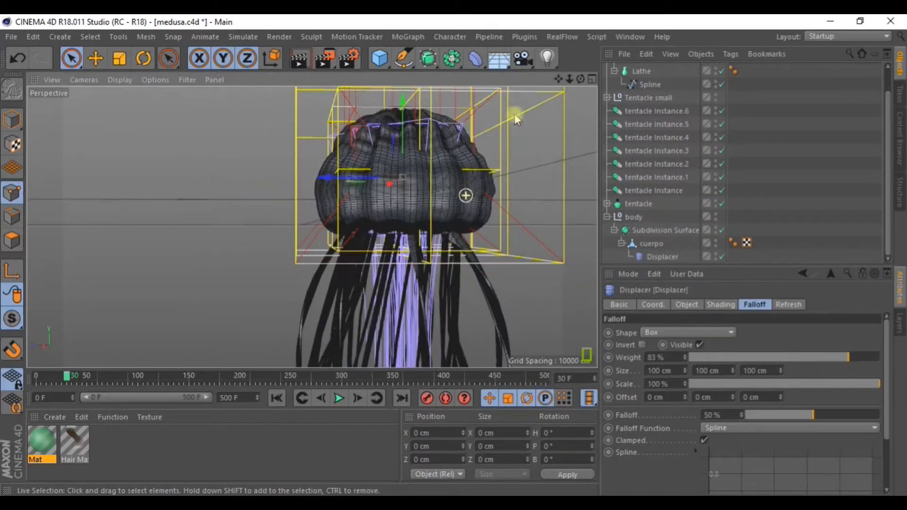
mouse_move(577, 169)
left_mouse_down("alt")
mouse_move(579, 120)
mouse_move(699, 38)
mouse_move(903, 19)
mouse_move(543, 136)
left_mouse_up("alt")
Step: Display the model with Gouraud Shading and examine the complete jellyfish from several angles
left_click(113, 76)
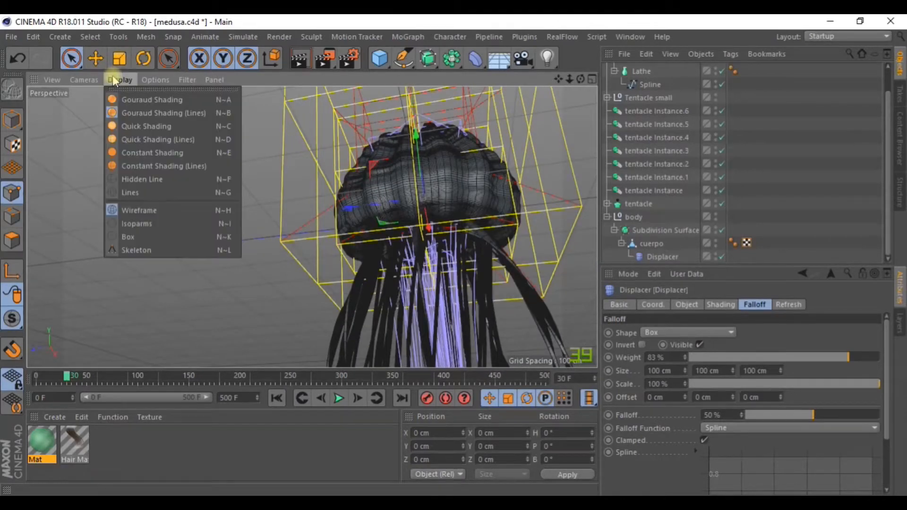
left_click(134, 100)
mouse_move(233, 202)
left_mouse_down("alt")
mouse_move(243, 245)
mouse_move(180, 146)
mouse_move(127, 119)
mouse_move(102, 157)
mouse_move(156, 195)
mouse_move(307, 236)
mouse_move(462, 245)
left_mouse_up("alt")
scroll(239, 237, "down", 4)
left_click_drag(193, 167, 324, 207, "alt")
scroll(325, 201, "down", 4)
left_click_drag(440, 152, 186, 243, "alt")
scroll(201, 260, "up", 3)
left_click_drag(218, 213, 189, 246, "alt")
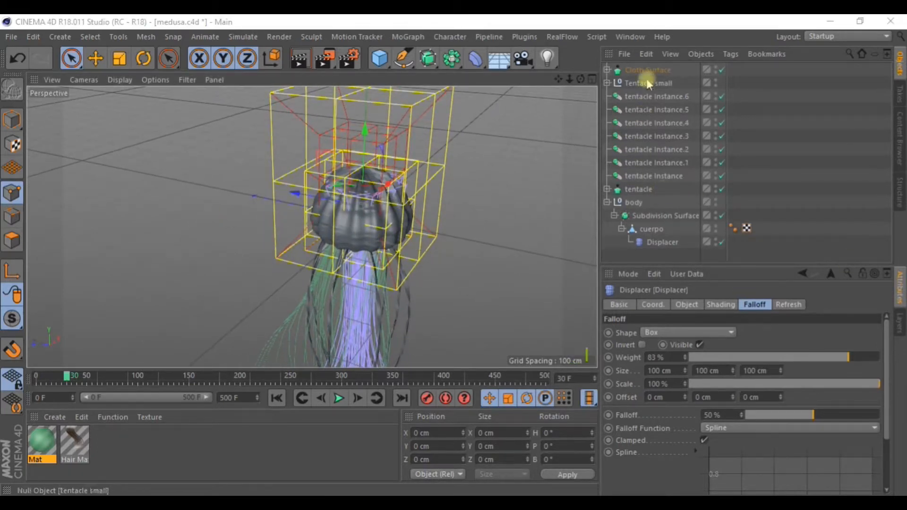
Step: Rename the Cloth Surface to body 2 and place it directly above the collapsed body null in the hierarchy
double_click(648, 72)
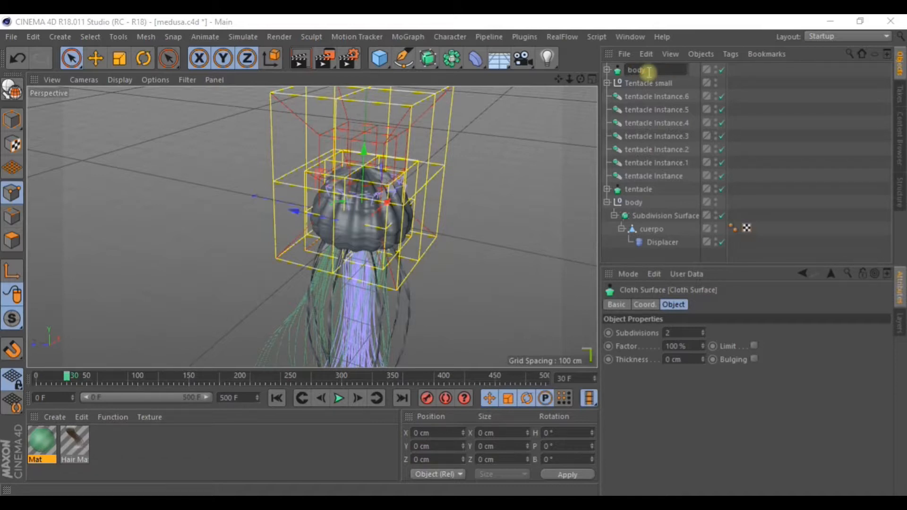
type("body 2")
key("Return")
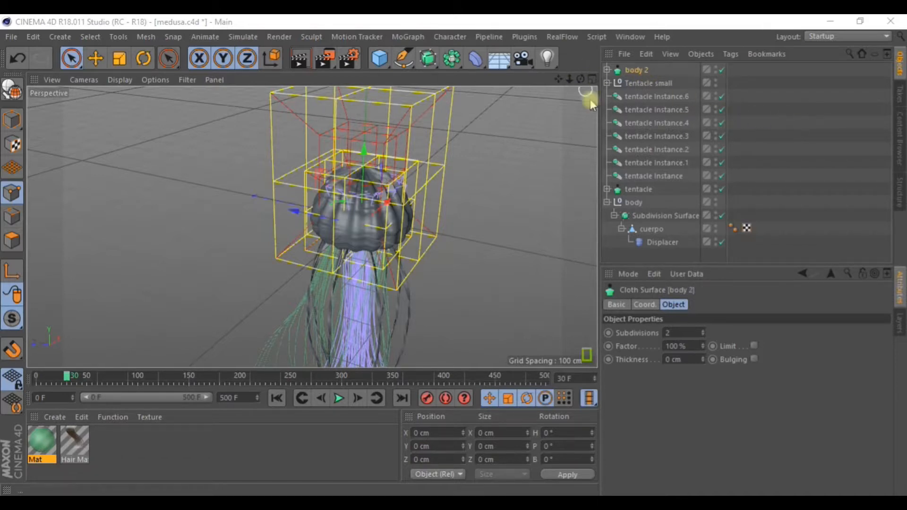
left_click(608, 202)
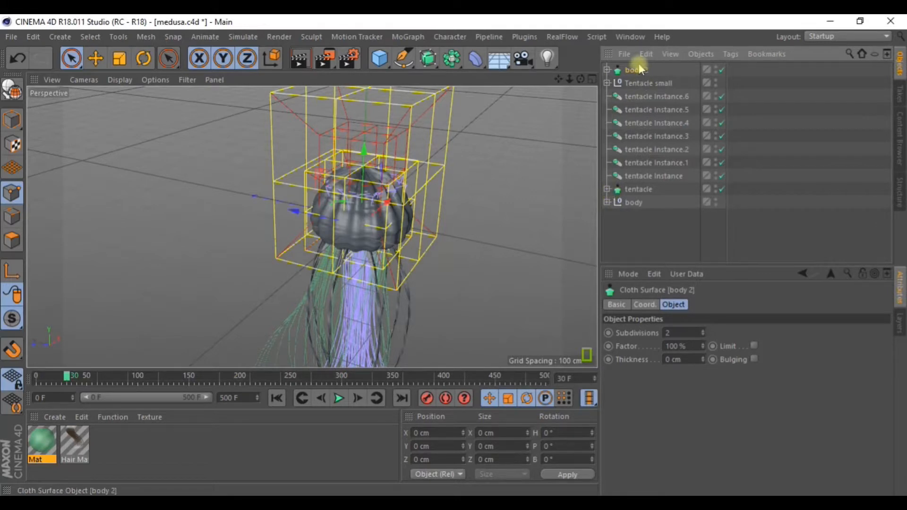
left_click_drag(633, 200, 634, 201)
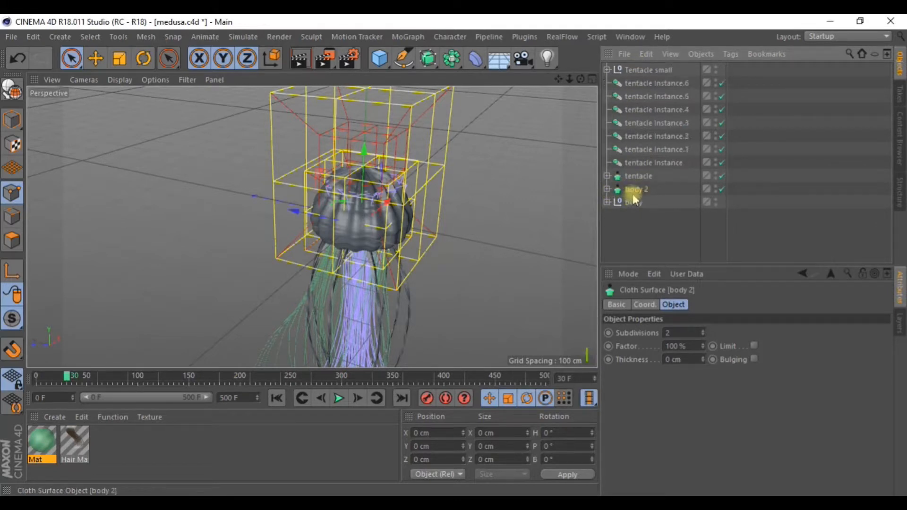
left_click(608, 70)
left_click(608, 71)
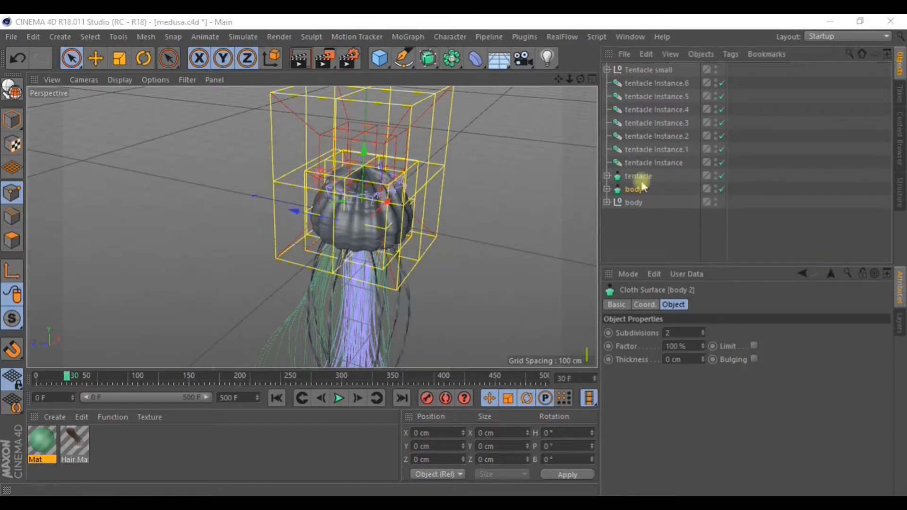
Step: Add a Null object at the top level of the scene with nothing selected, keeping its default name
left_click(628, 223)
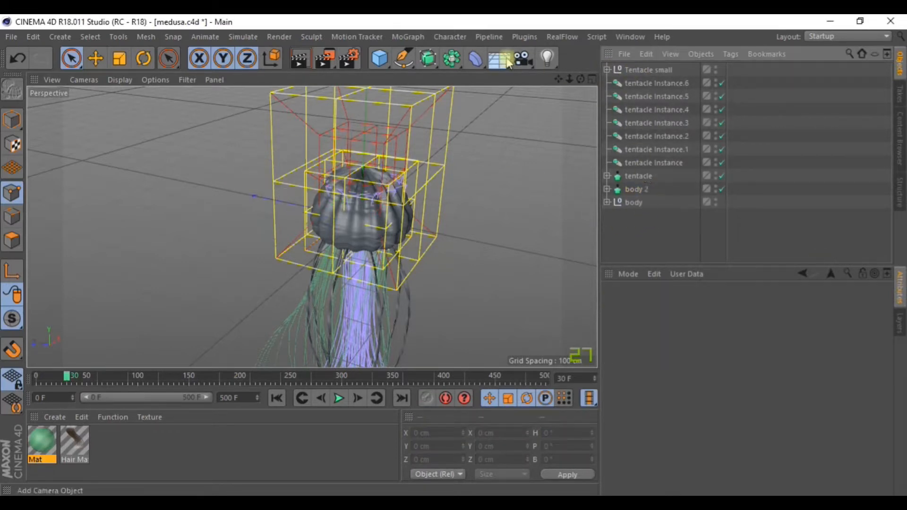
left_click_drag(428, 58, 430, 69)
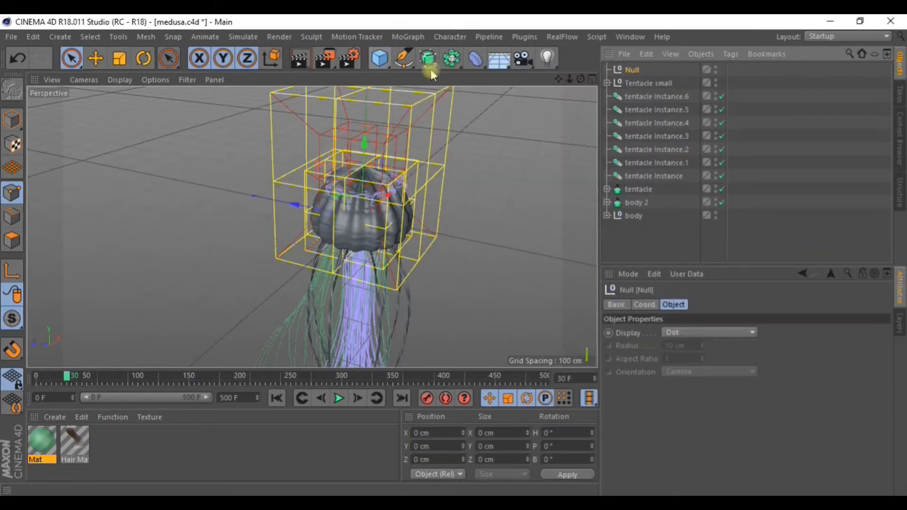
double_click(633, 70)
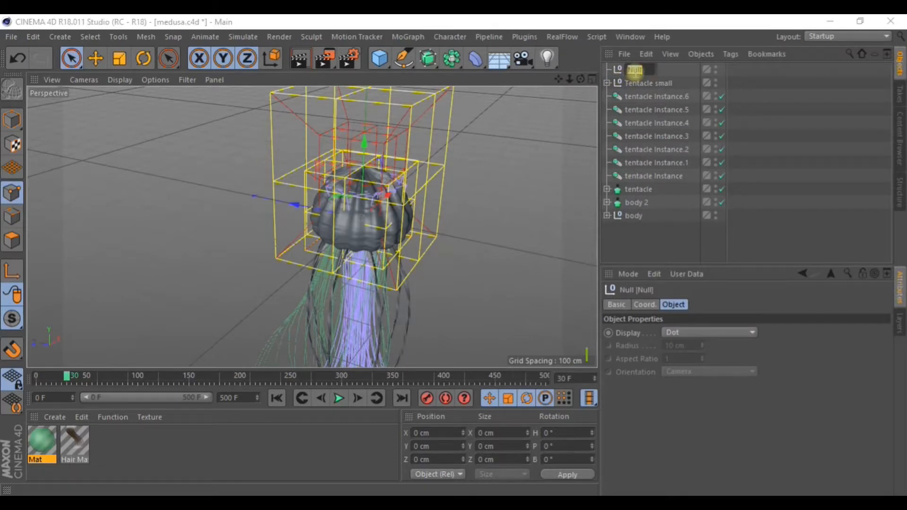
left_click(643, 233)
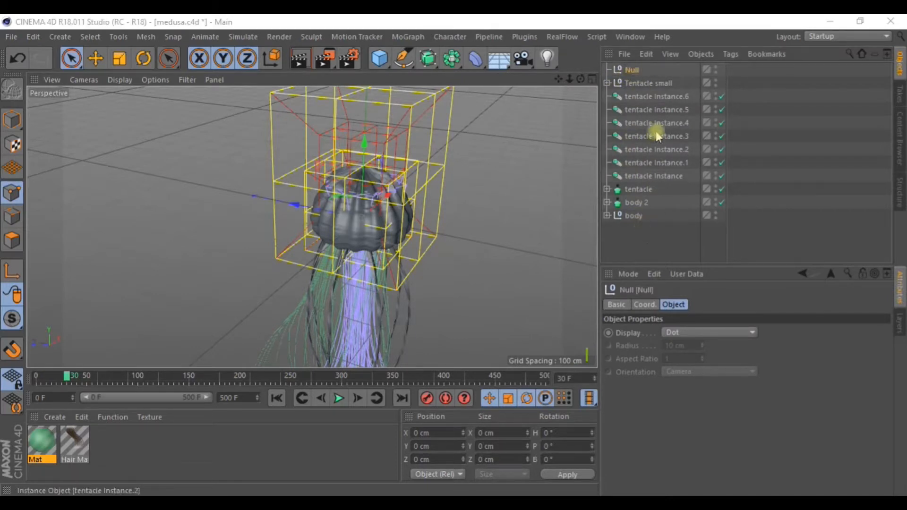
left_click(634, 216)
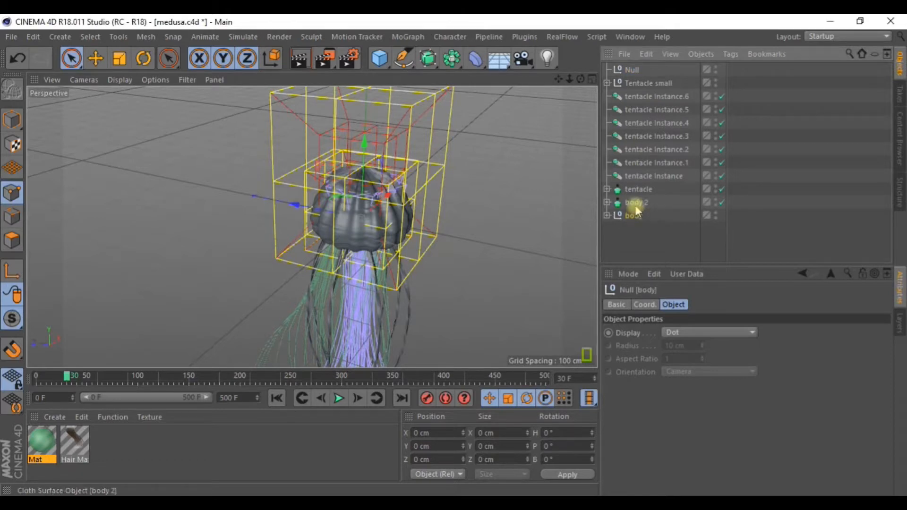
left_click(635, 204, "ctrl")
left_click(636, 190, "ctrl")
left_click(643, 83, "ctrl")
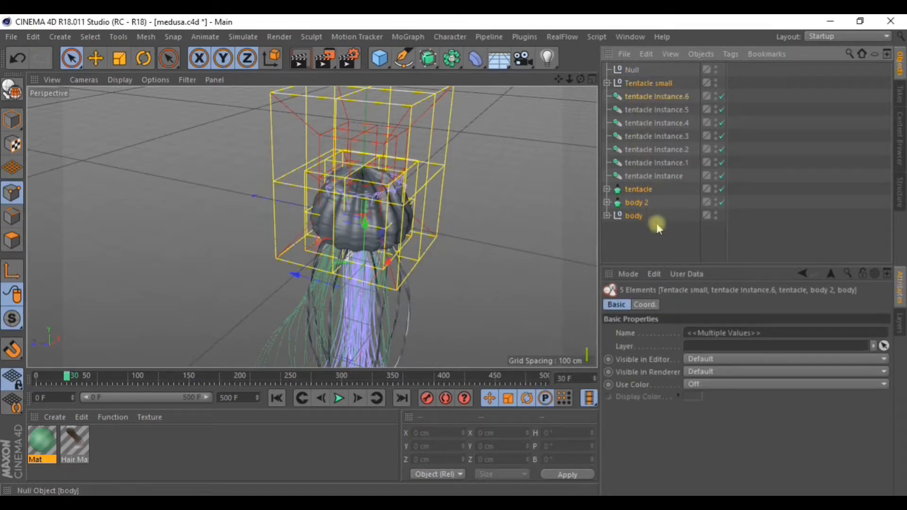
left_click(655, 237)
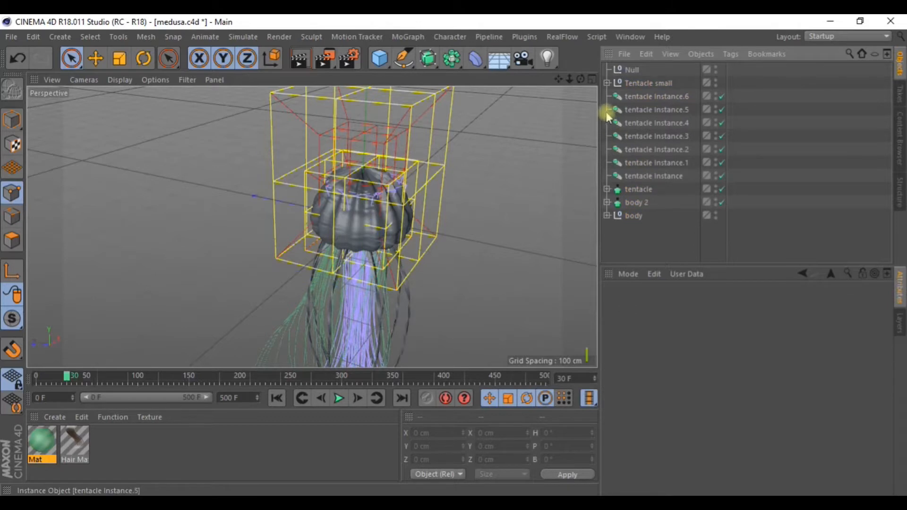
Step: Nest all the body, tentacle, tentacle instance and Tentacle small objects inside the new Null
left_click(636, 214)
left_click(637, 203, "ctrl")
left_click(639, 190, "ctrl")
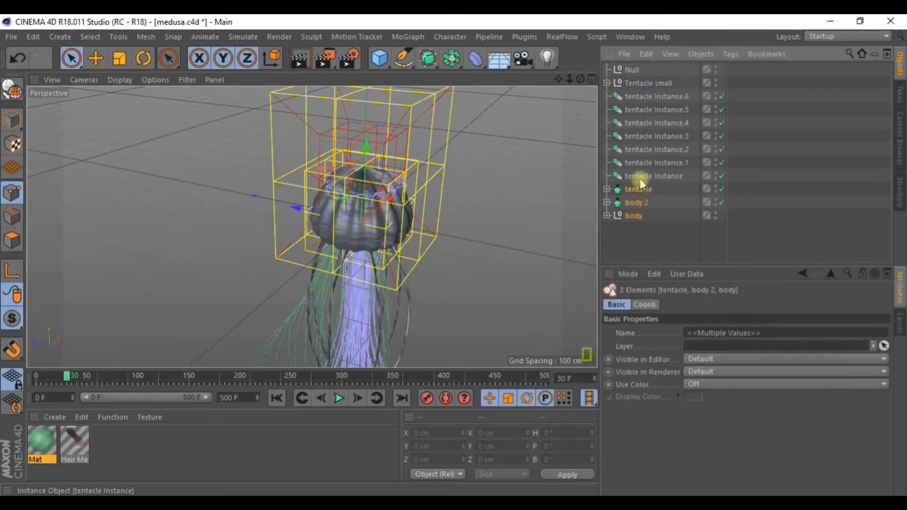
left_click(638, 85, "ctrl")
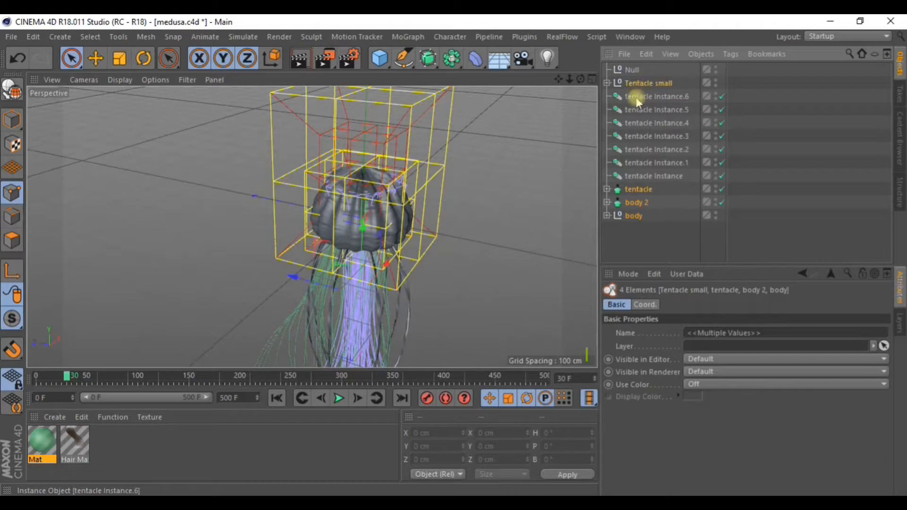
left_click(637, 97, "ctrl")
left_click_drag(771, 75, 612, 246)
left_click(633, 70, "ctrl")
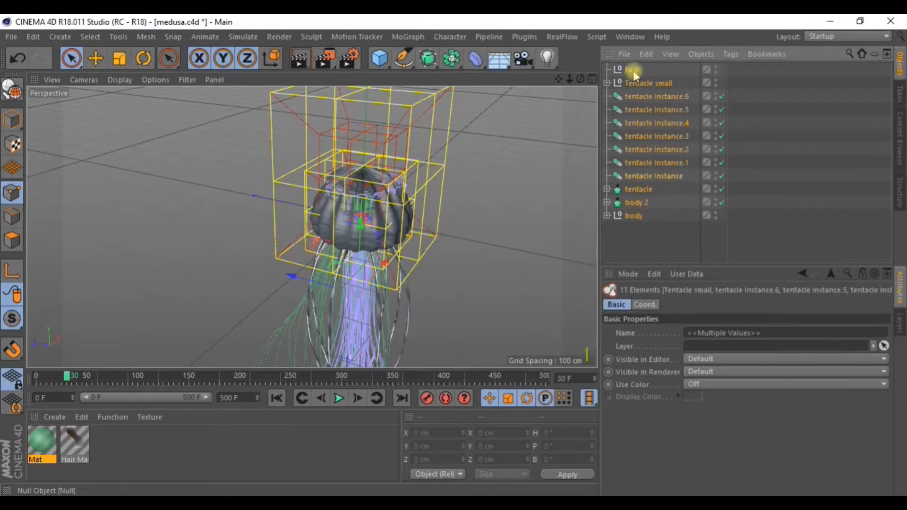
left_click_drag(637, 84, 637, 72)
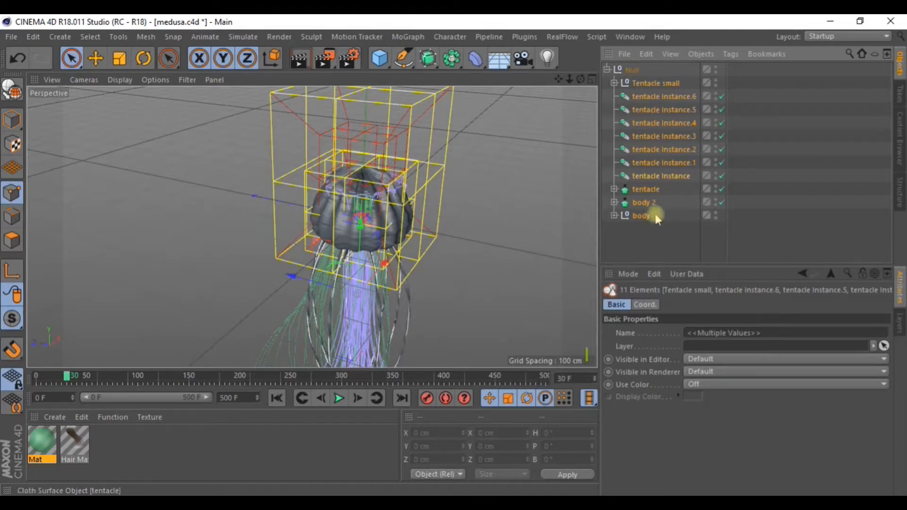
left_click(653, 249)
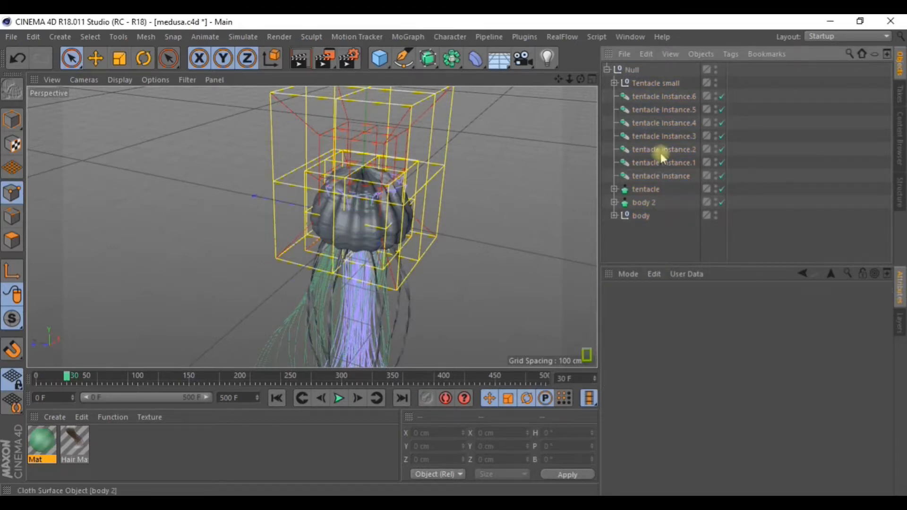
Step: Set the hair count of the Hair object inside Tentacle small to 50
left_click(614, 83)
left_click(646, 110)
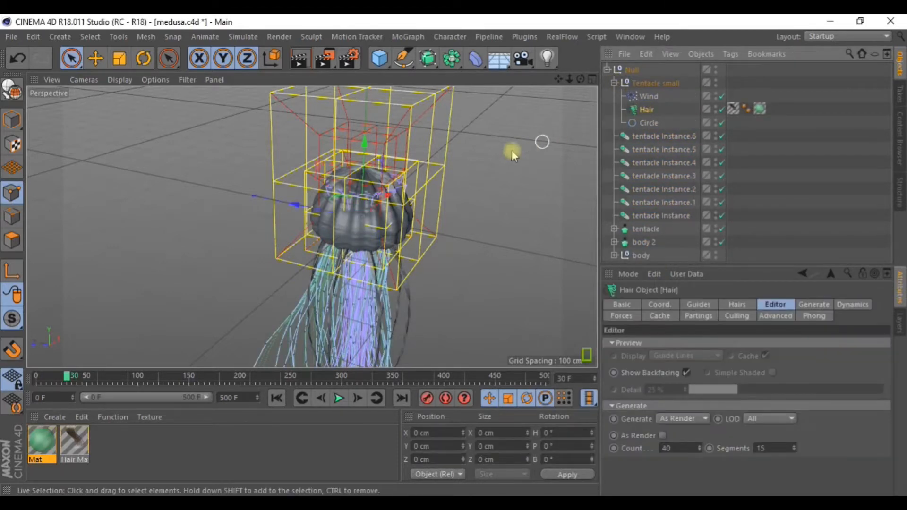
left_click(733, 305)
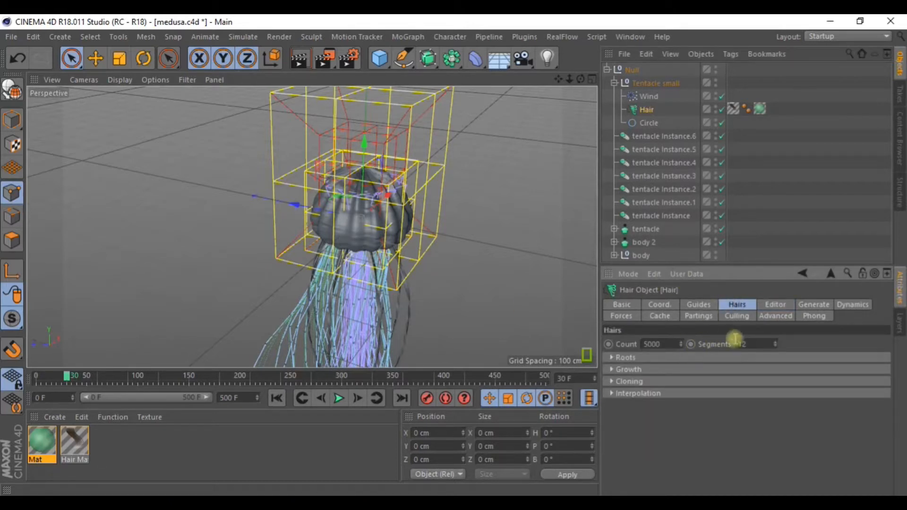
double_click(669, 346)
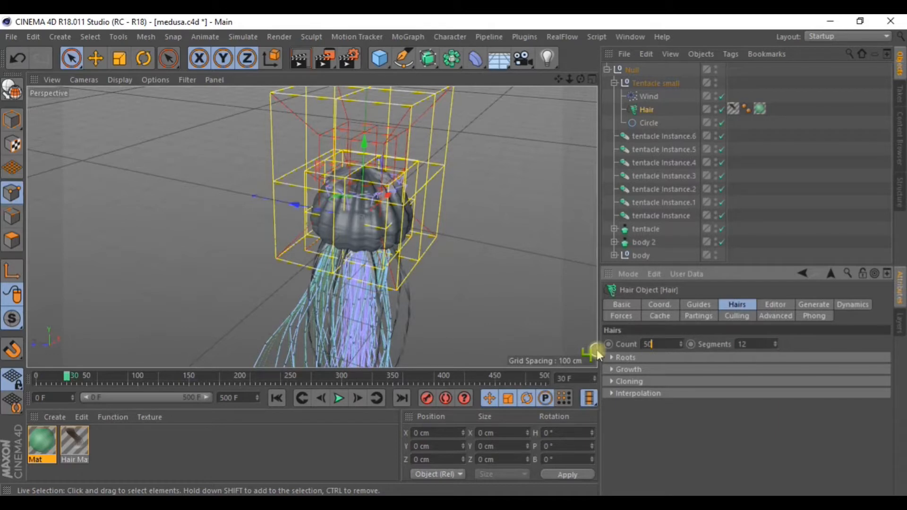
type("50")
key("Return")
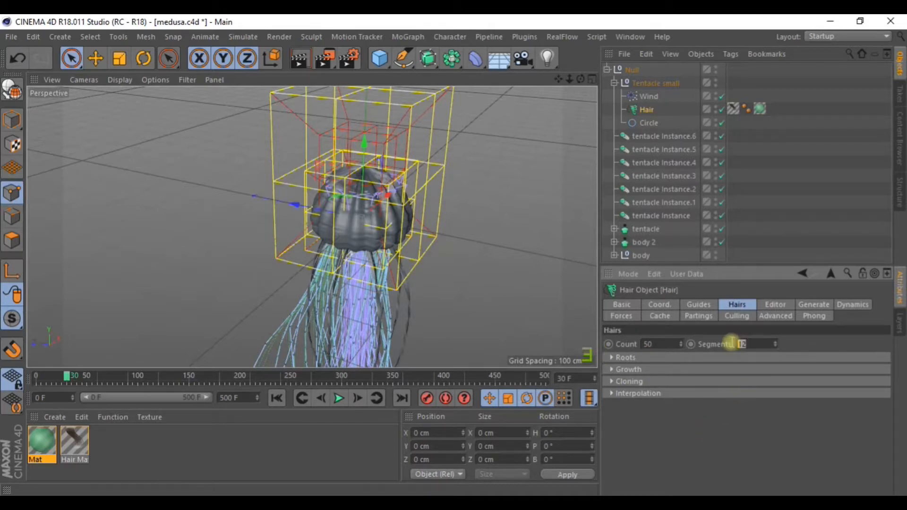
Step: Render a close view of the tentacles and try 24 segments for the Hair object's guides
left_click(699, 306)
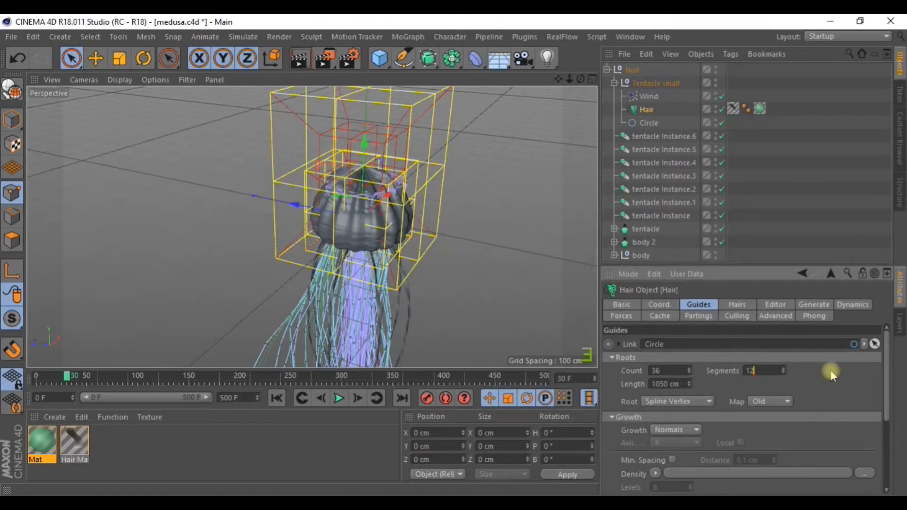
scroll(438, 259, "down", 3)
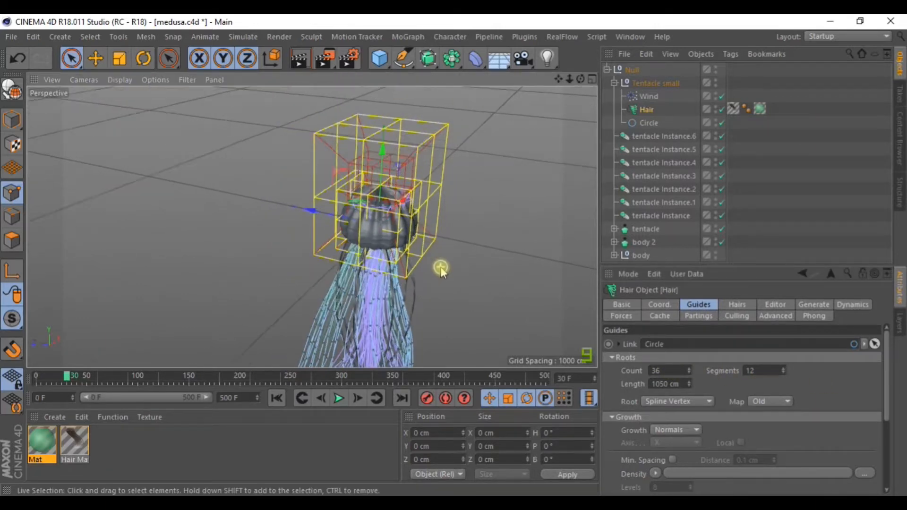
scroll(440, 267, "up", 5)
left_click_drag(558, 78, 560, 0)
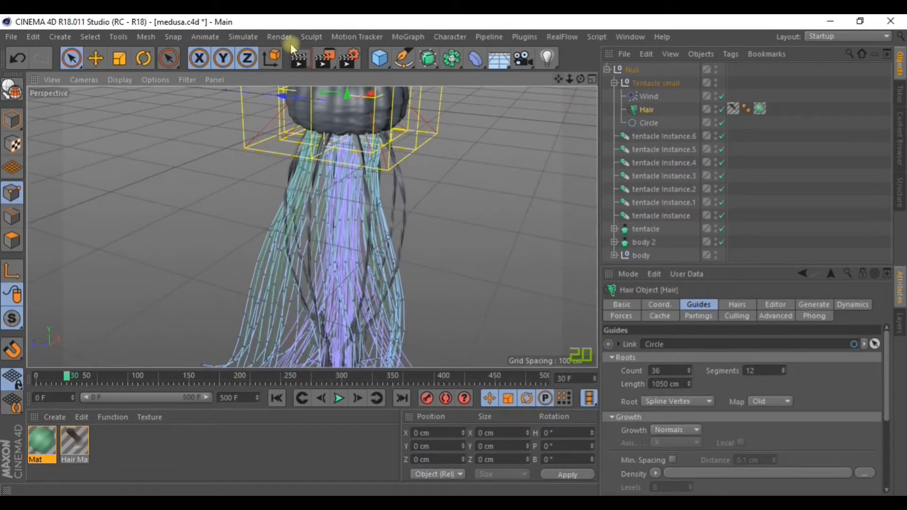
left_click(307, 58)
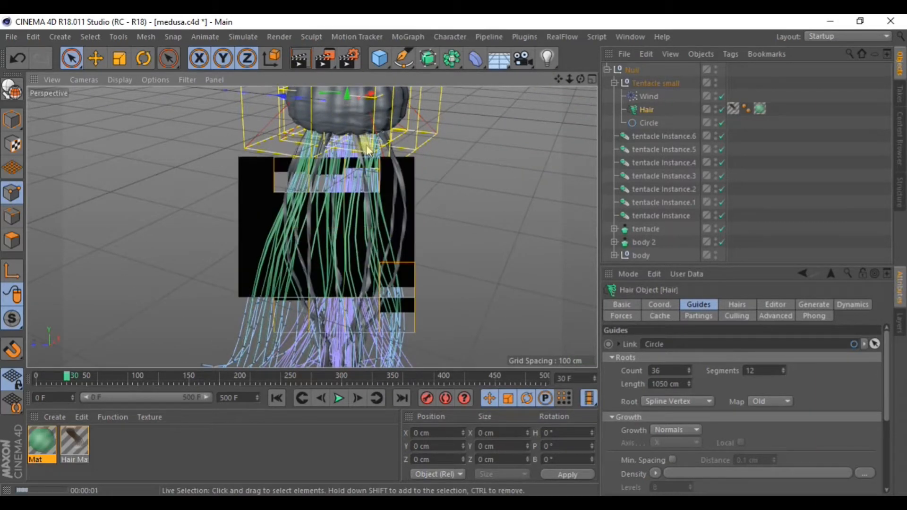
double_click(751, 370)
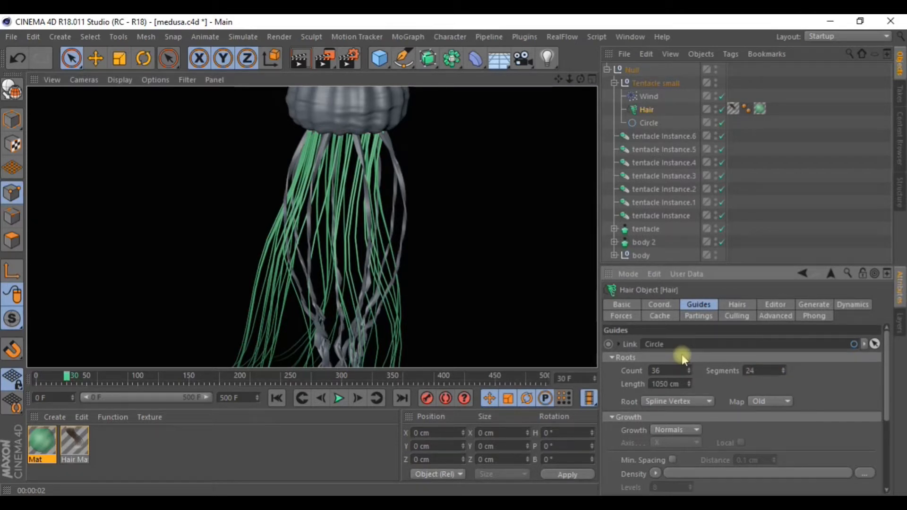
key("Return")
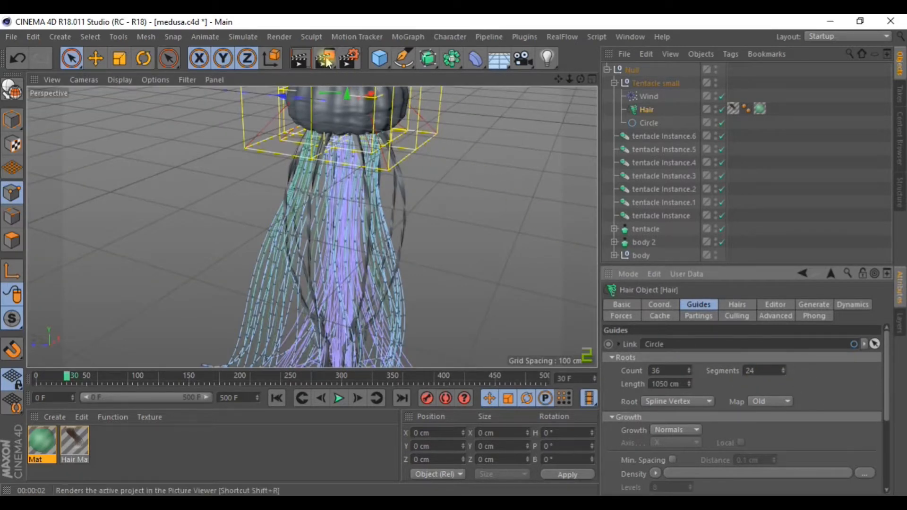
Step: Test-render the tentacles, try 50 guide segments on the Hair object, and render the view again
left_click(305, 59)
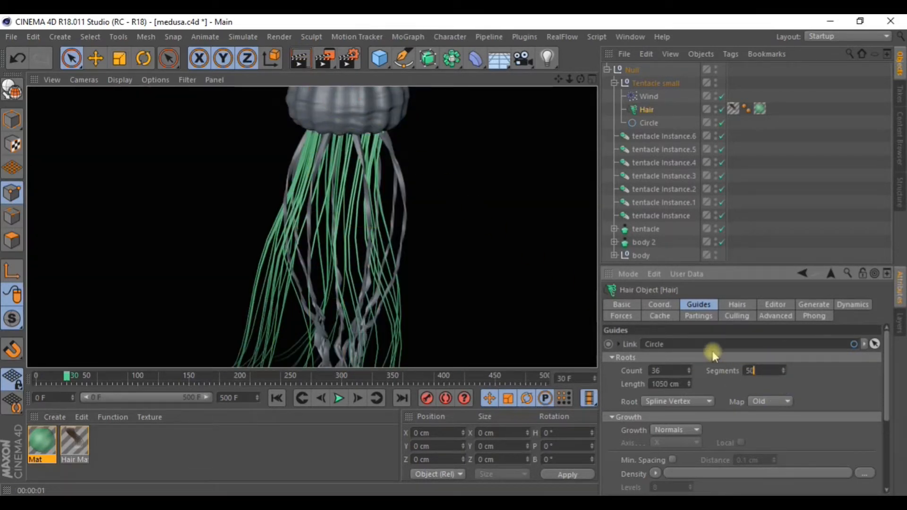
left_click(852, 388)
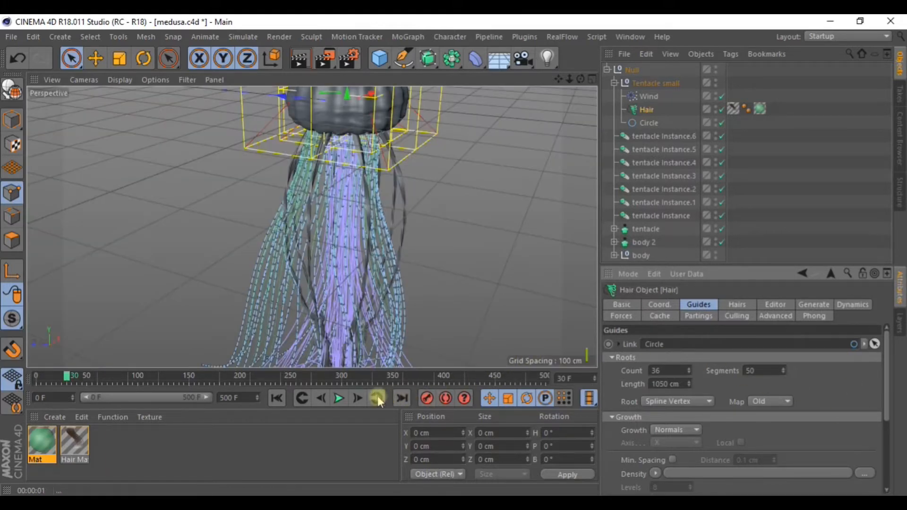
left_click(305, 59)
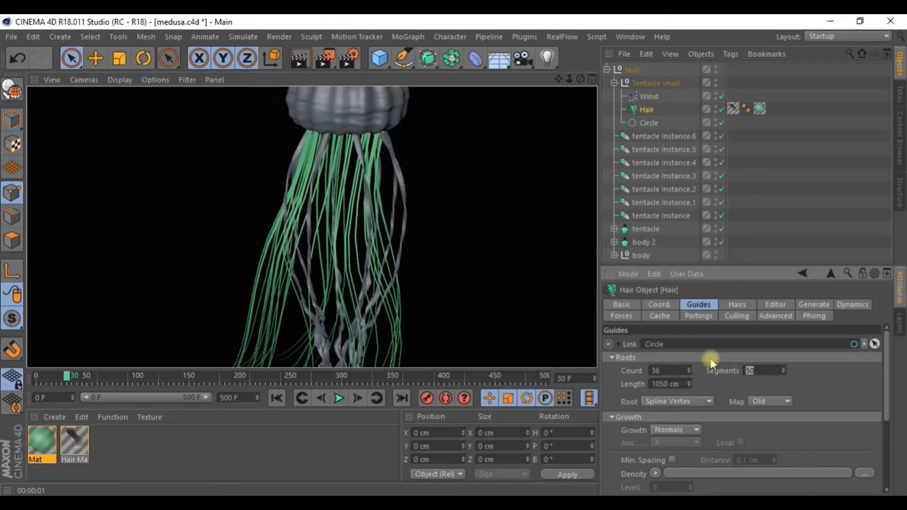
Step: Set the Hair object's guide segments to 25
key("BackSpace")
type("25")
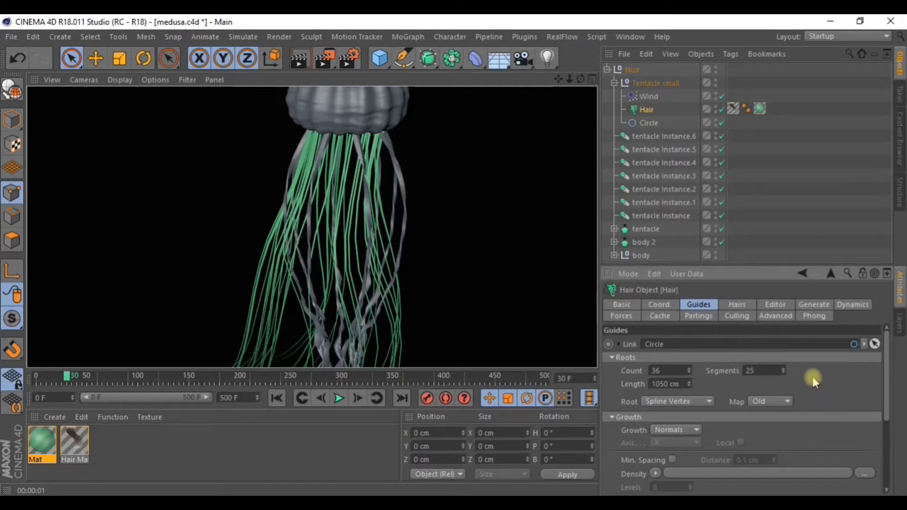
key("Return")
Step: Try a hair count of 20 on the Hair object
left_click(738, 305)
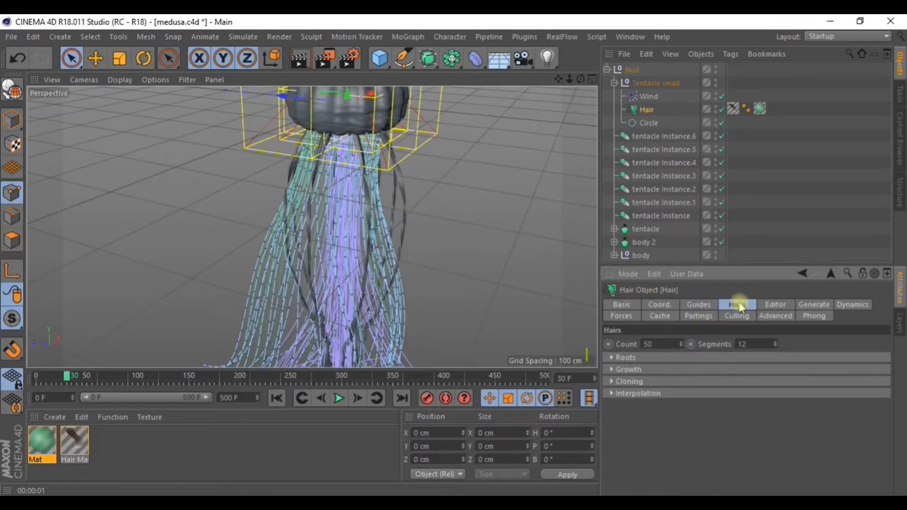
double_click(671, 341)
type("20")
key("Return")
Step: Render the jellyfish in the viewport up close and from several full-length angles to check its tentacles
left_click(299, 58)
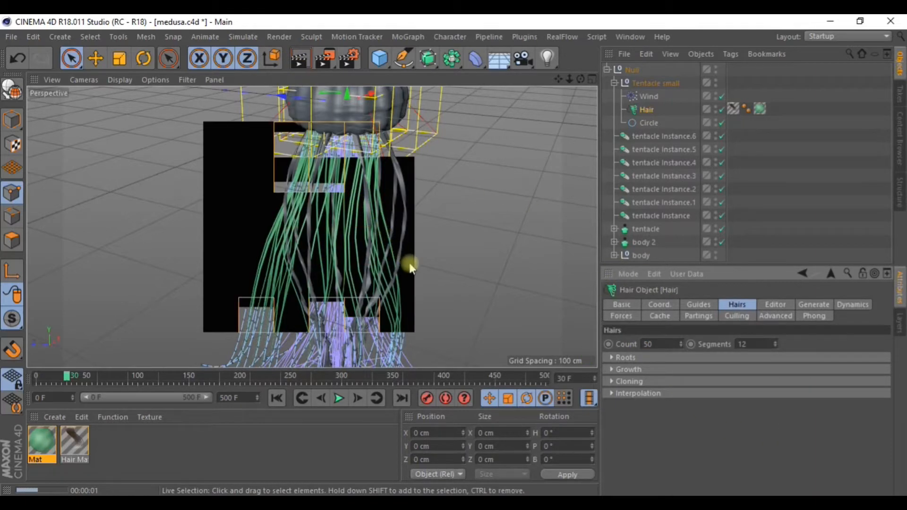
scroll(408, 264, "down", 5)
left_click_drag(580, 78, 482, 218)
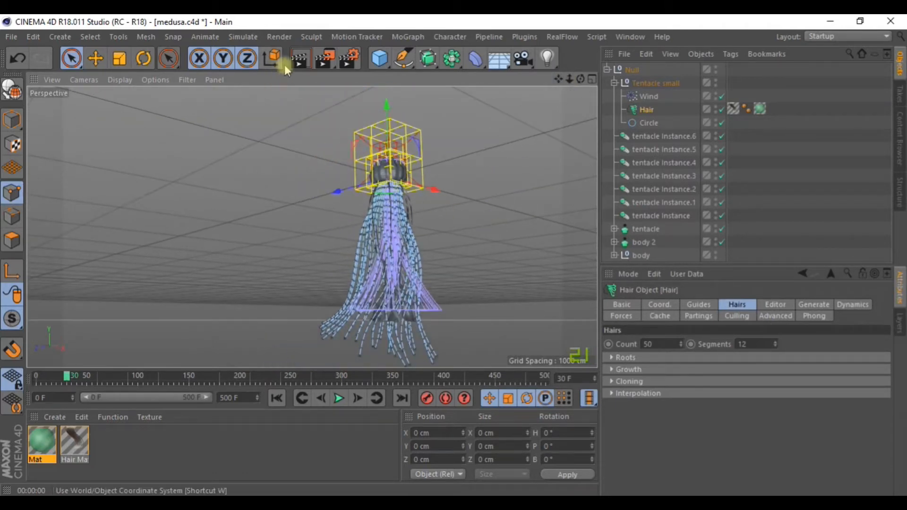
left_click(302, 61)
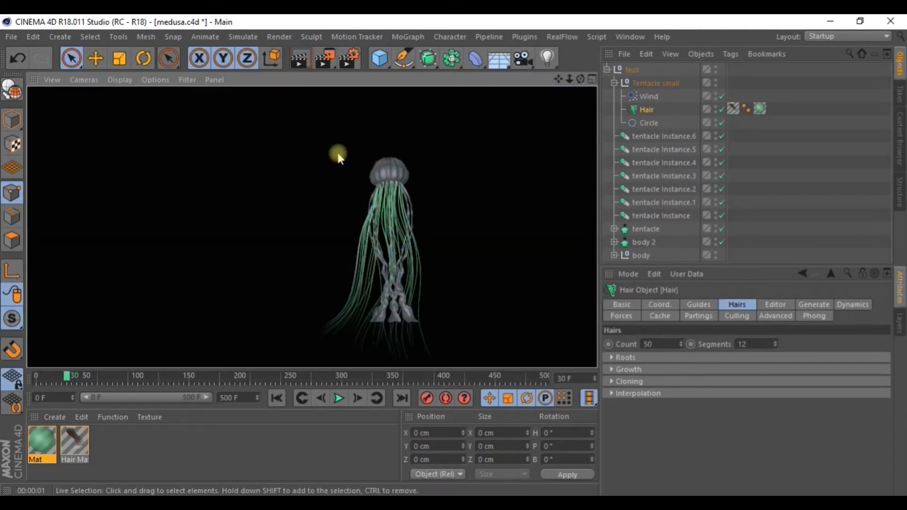
left_click_drag(325, 224, 367, 282, "alt")
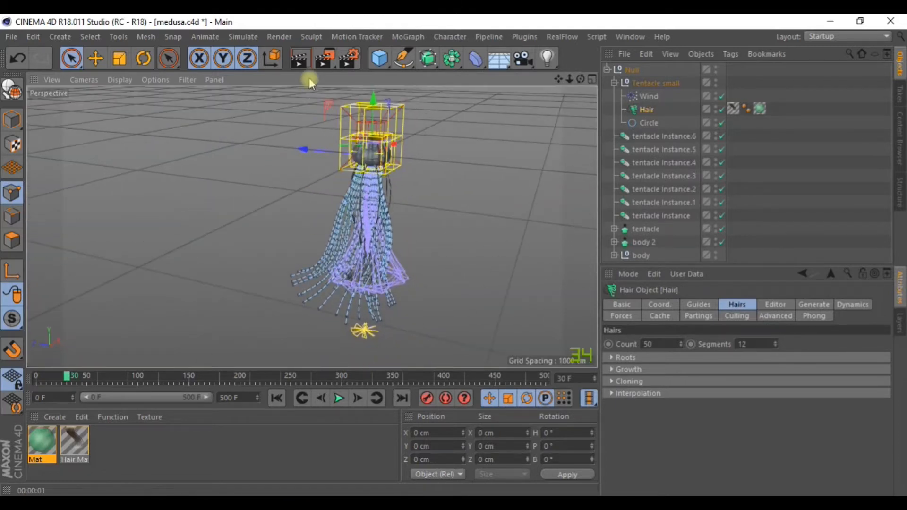
left_click(307, 60)
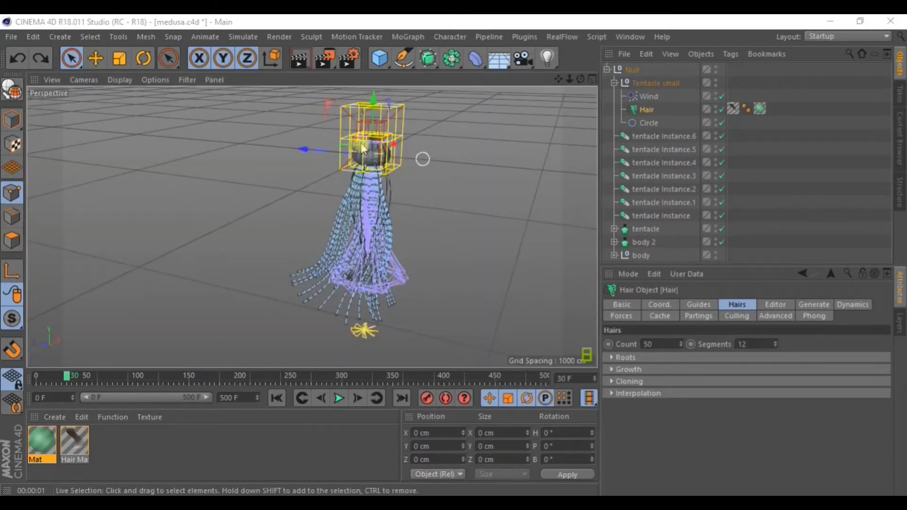
left_click_drag(194, 272, 246, 245, "alt")
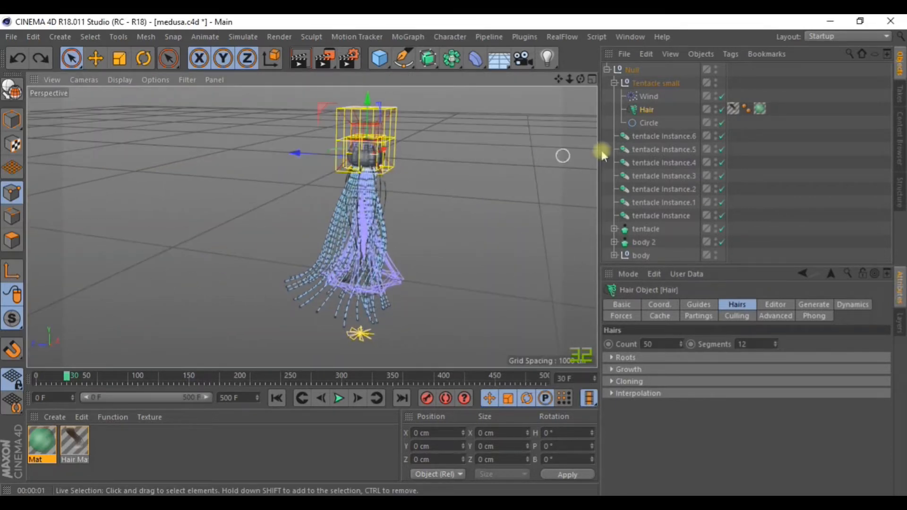
Step: Convert the Hair object's current state to a new object and select that object's Hair Tangents tag
right_click(648, 112)
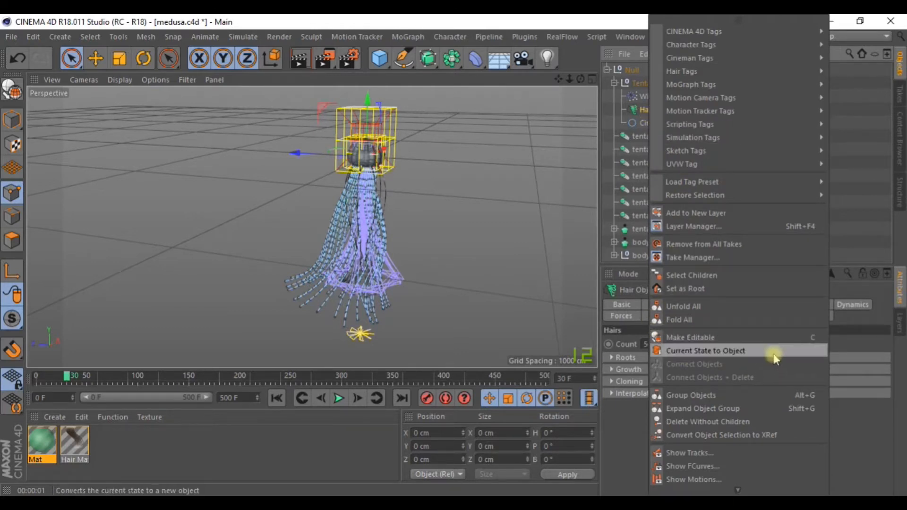
left_click(717, 352)
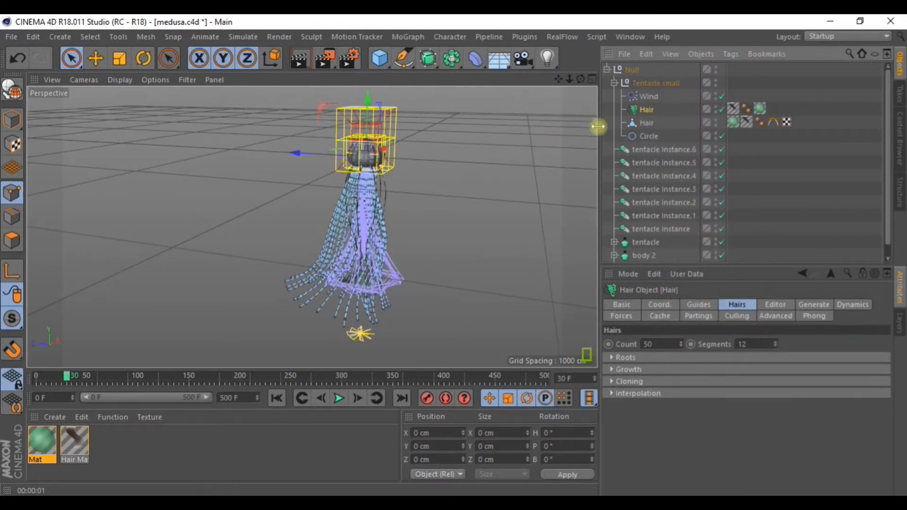
scroll(379, 148, "up", 3)
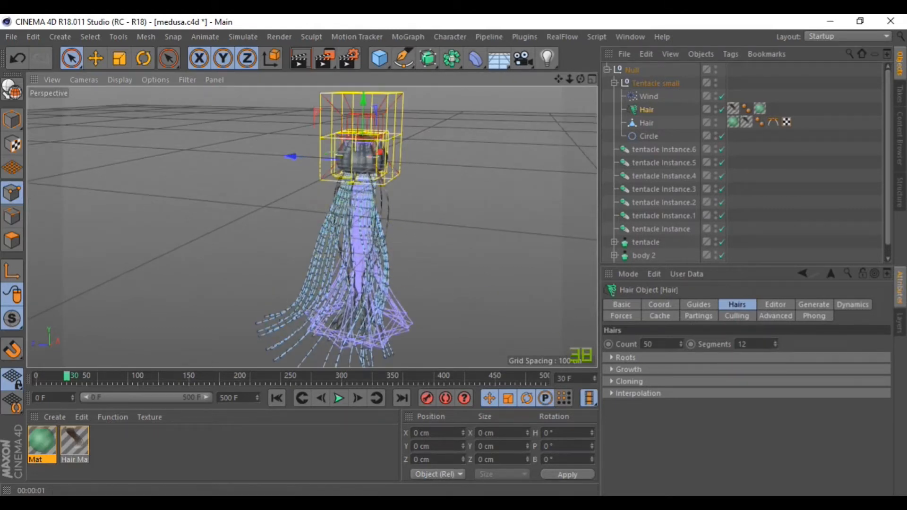
left_click(773, 121)
left_click_drag(312, 233, 254, 206, "alt")
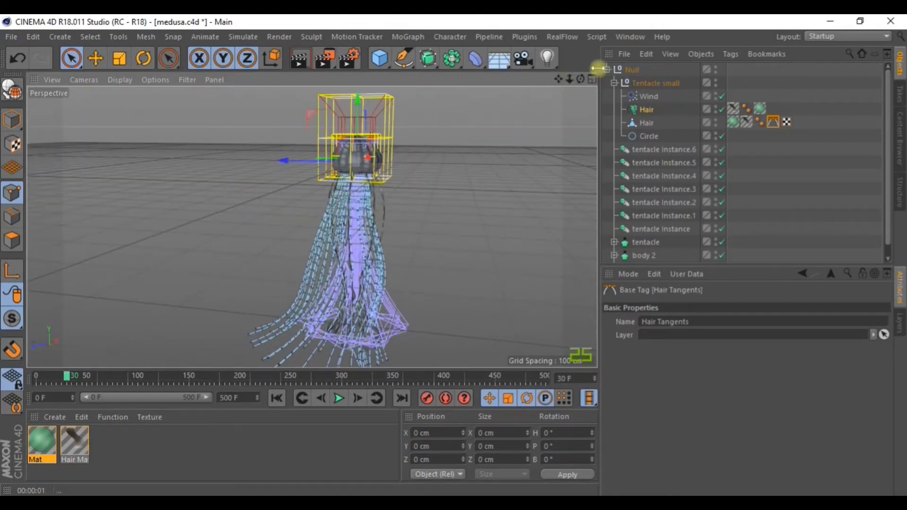
Step: Move the tentacle Cloth Surface out of the Null to the top of the hierarchy and hide the Null in the viewport
left_click(607, 70)
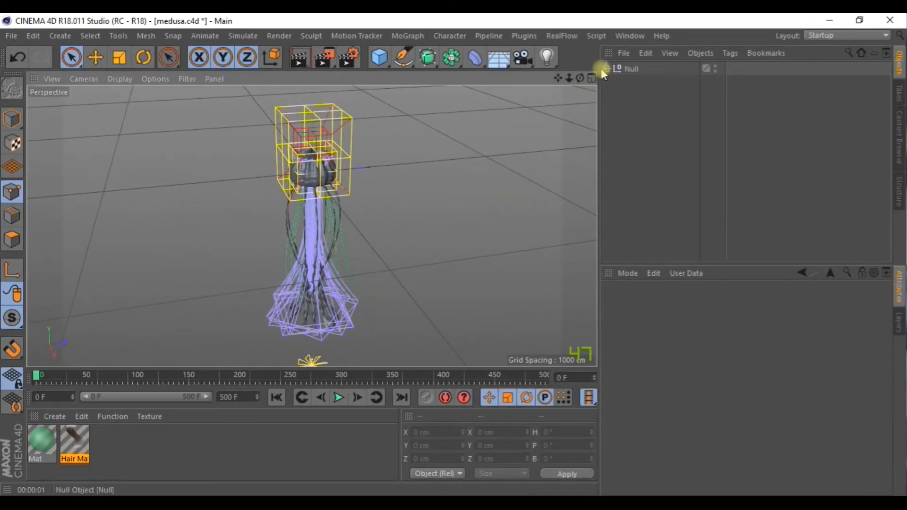
left_click(607, 69)
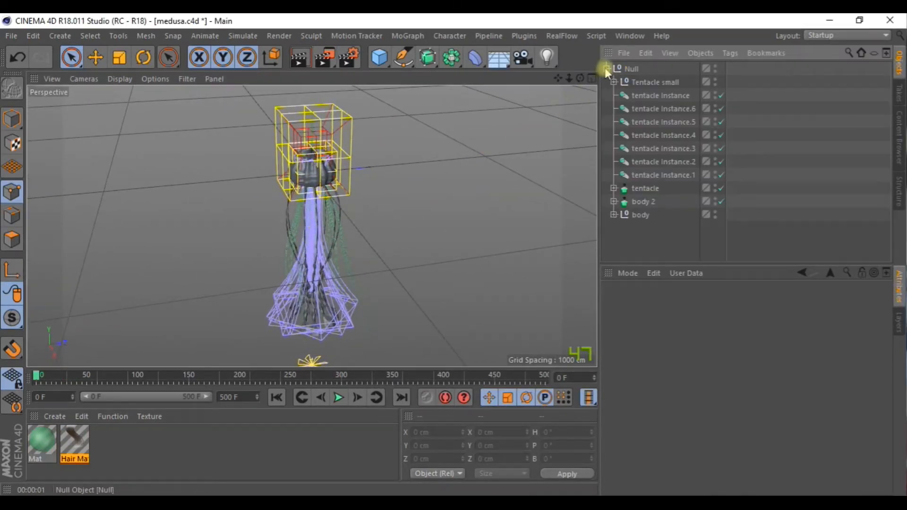
left_click(641, 176)
left_click(639, 189)
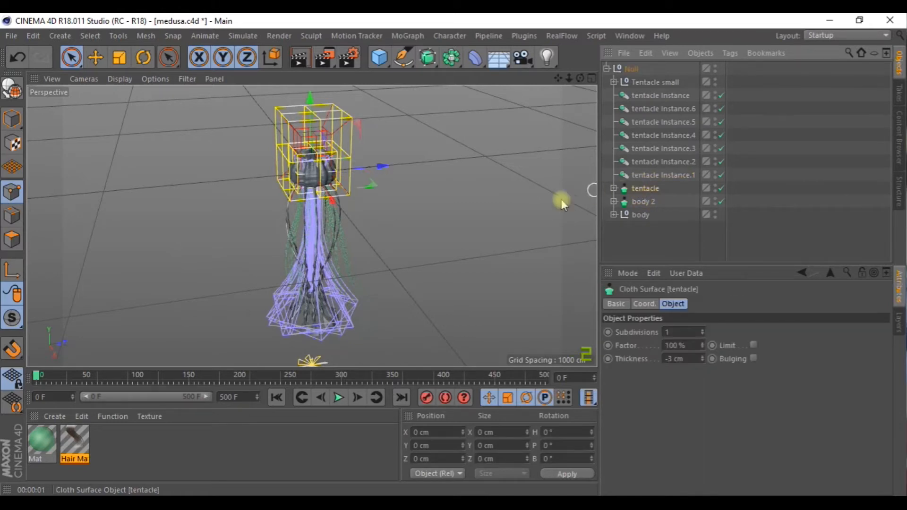
left_click_drag(630, 194, 644, 66)
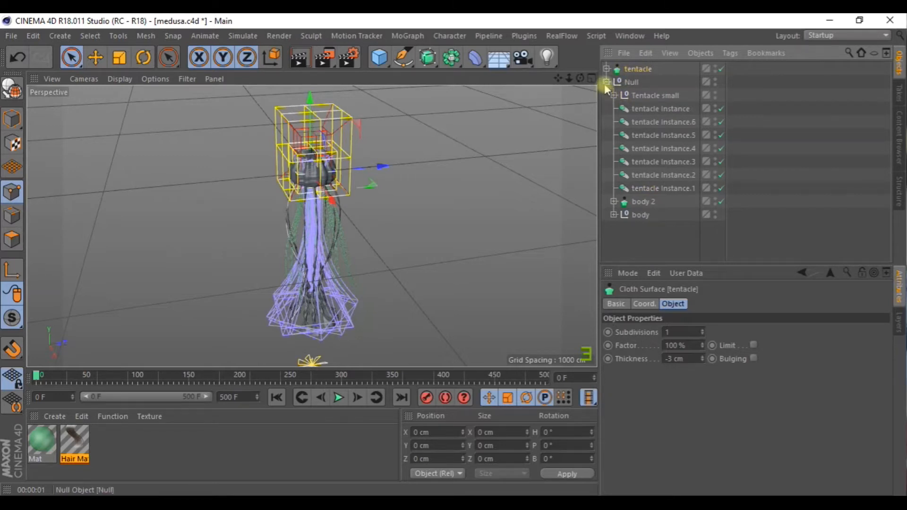
left_click(715, 80)
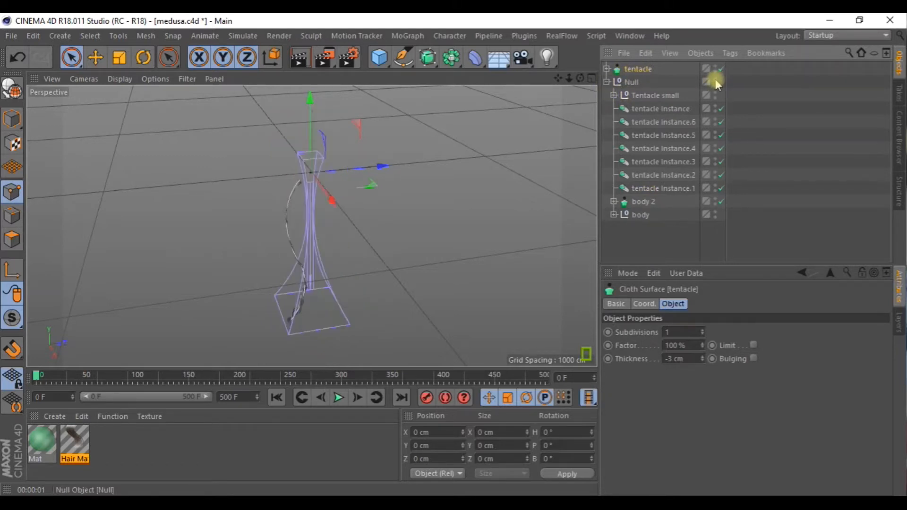
Step: Expand the tentacle Cloth Surface's full hierarchy and hide its Taper and Spline Wrap deformers in the viewport
left_click(607, 82)
left_click(606, 69)
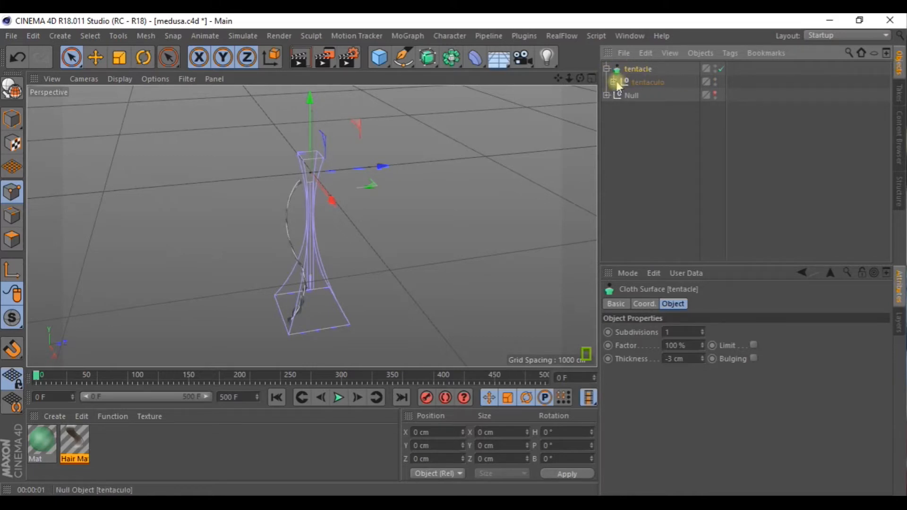
left_click(614, 82)
left_click(622, 96)
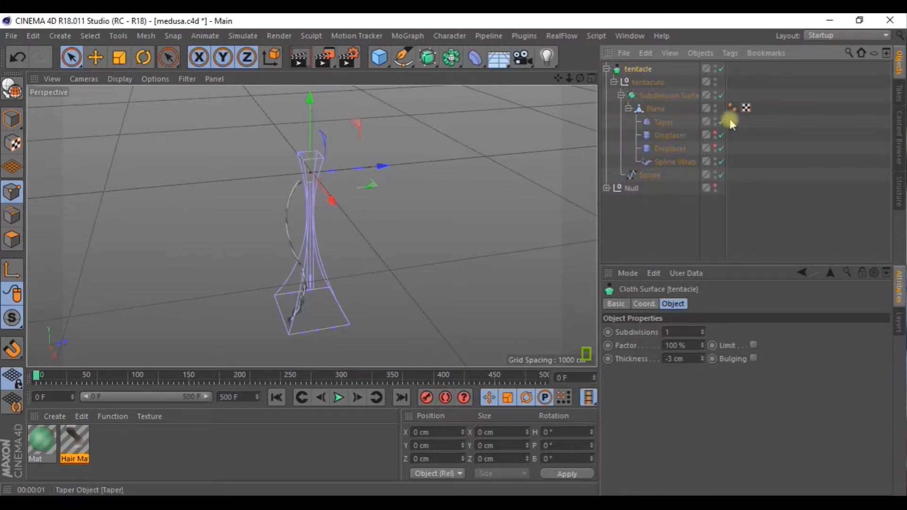
left_click(716, 122)
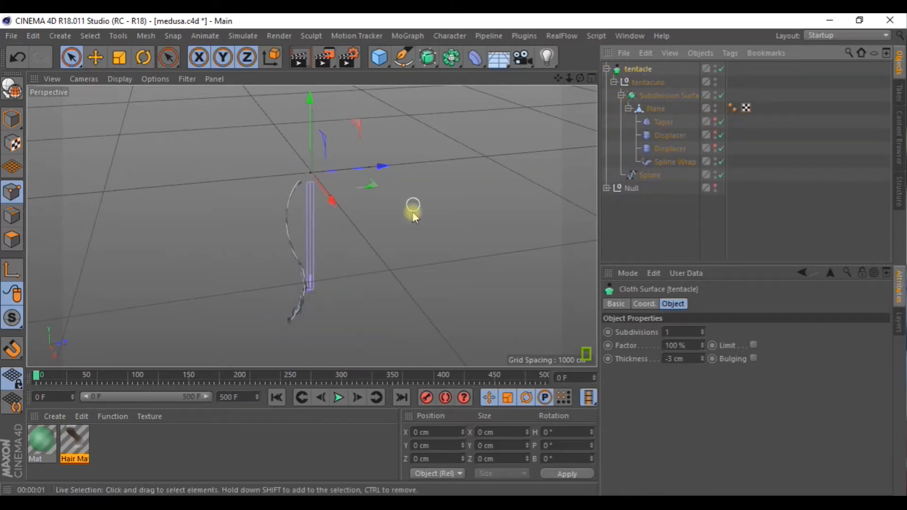
left_click(715, 159)
Step: Shift the middle point of the tentacle's Spline sideways to about -121 cm in Z
left_click_drag(335, 240, 331, 233, "alt")
scroll(330, 241, "up", 4)
scroll(314, 263, "down", 3)
left_click_drag(562, 81, 239, 257, "alt")
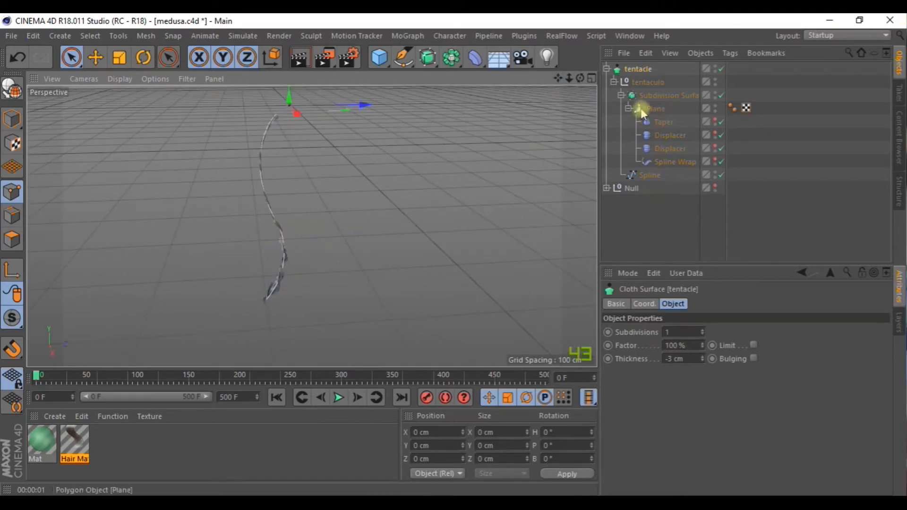
left_click(645, 175)
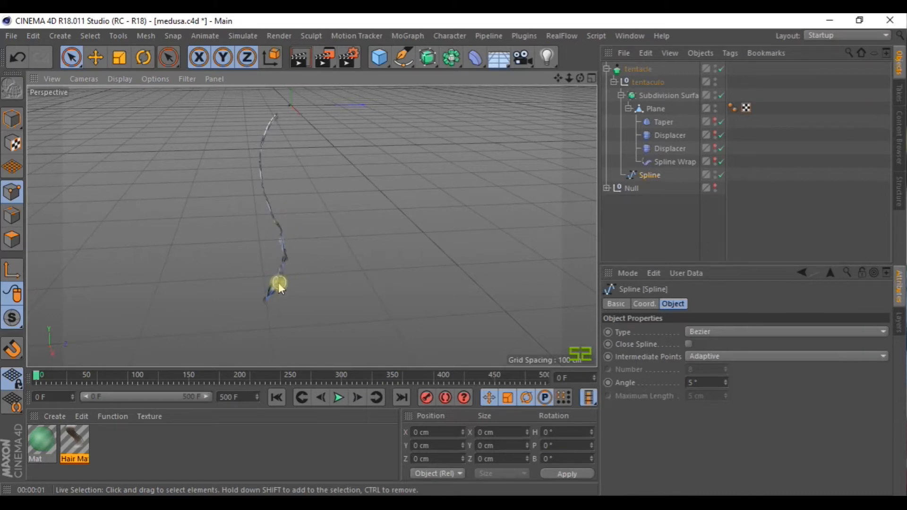
left_click(268, 295)
left_click(291, 237)
left_click(283, 229)
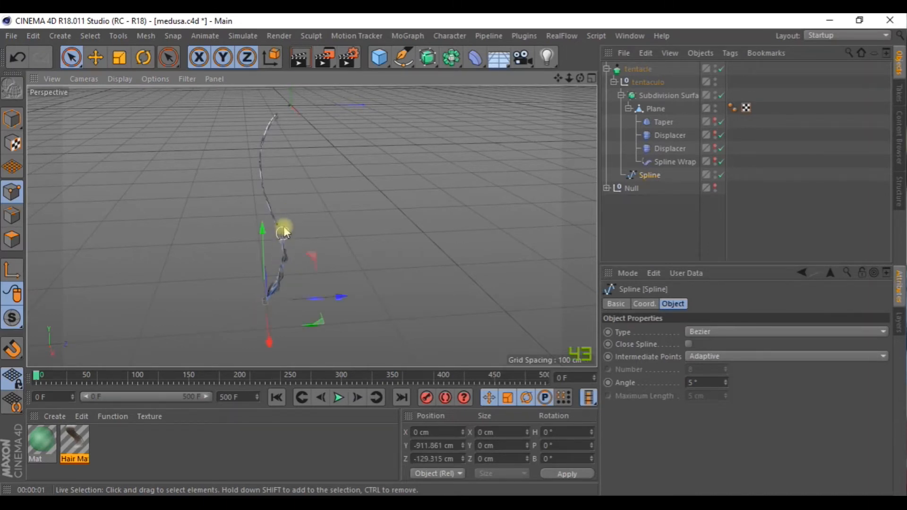
left_click_drag(296, 228, 338, 222)
left_click(257, 163)
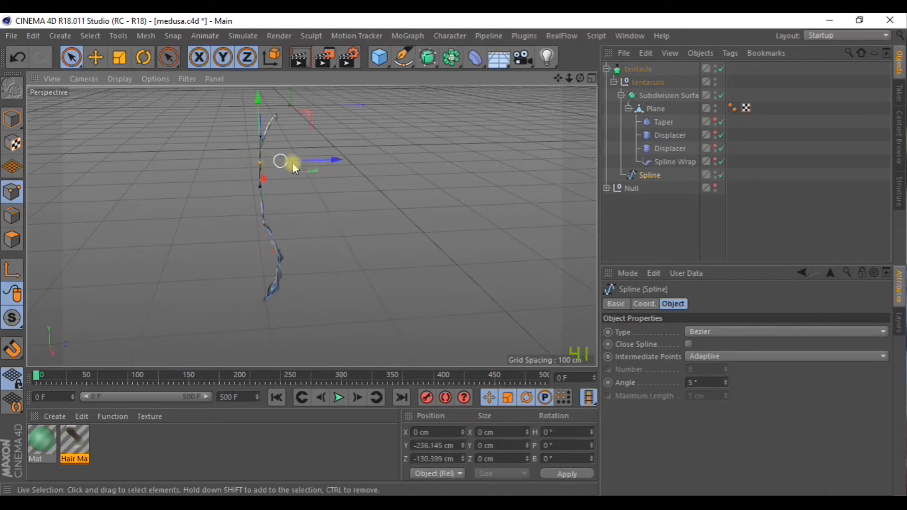
left_click(267, 222)
Step: Move the Spline's lowest point to about -166 cm in Z and raise its middle point to about -412 cm in Y
left_click_drag(263, 245, 289, 95, "alt")
scroll(384, 181, "down", 3)
scroll(384, 180, "down", 3)
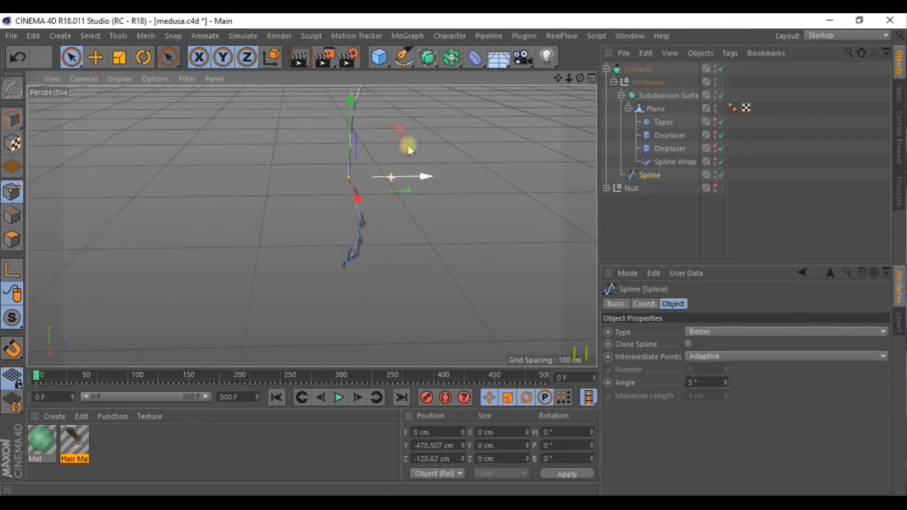
left_click_drag(558, 79, 527, 113)
scroll(428, 135, "up", 2)
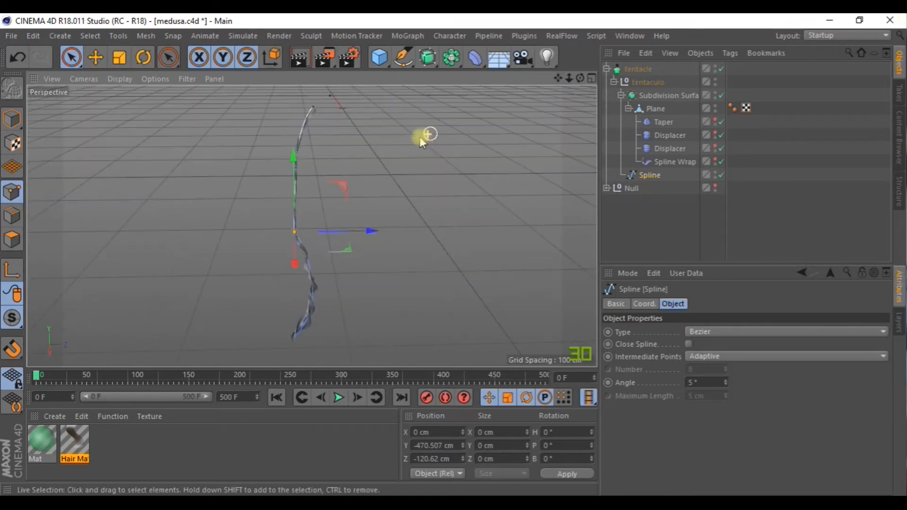
left_click(292, 341)
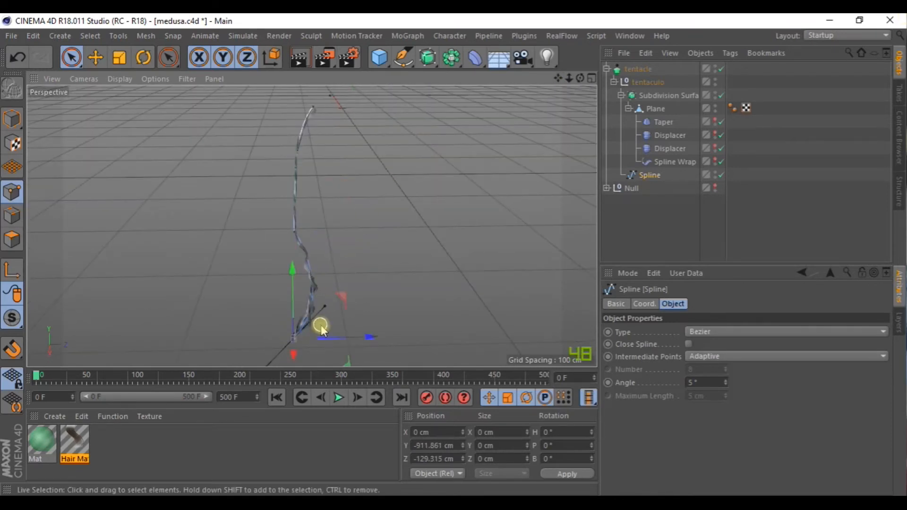
left_click_drag(367, 338, 356, 336)
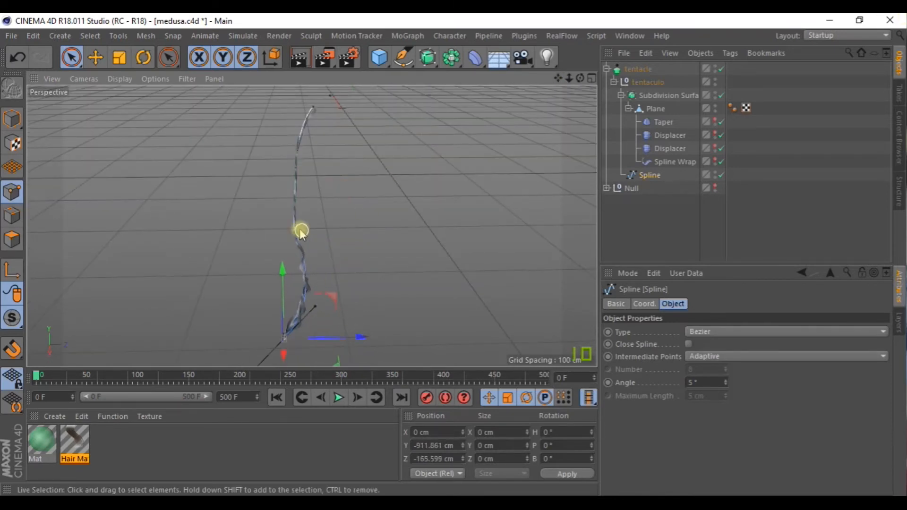
left_click_drag(299, 158, 296, 137)
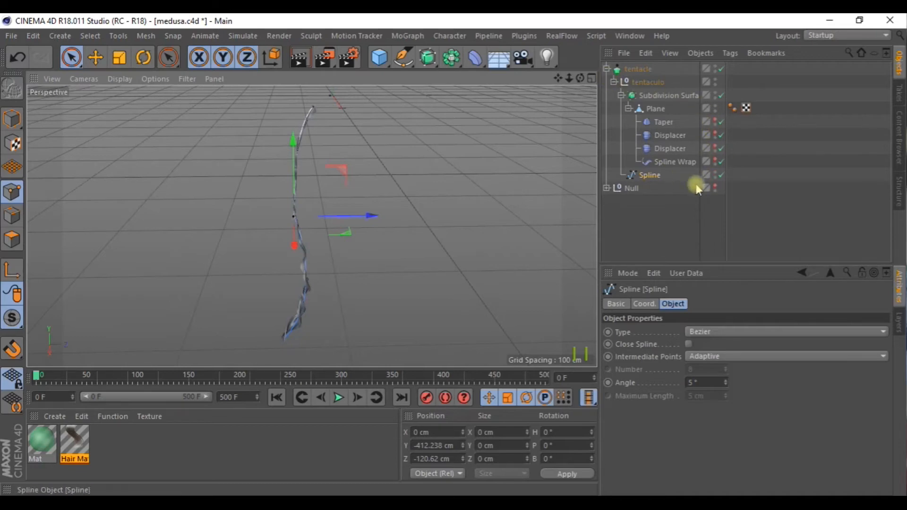
Step: Make the Null visible in the viewport again and collapse the tentacle hierarchy
left_click(715, 185)
left_click_drag(442, 206, 424, 174, "alt")
left_click_drag(430, 257, 593, 130, "alt")
left_click(614, 82)
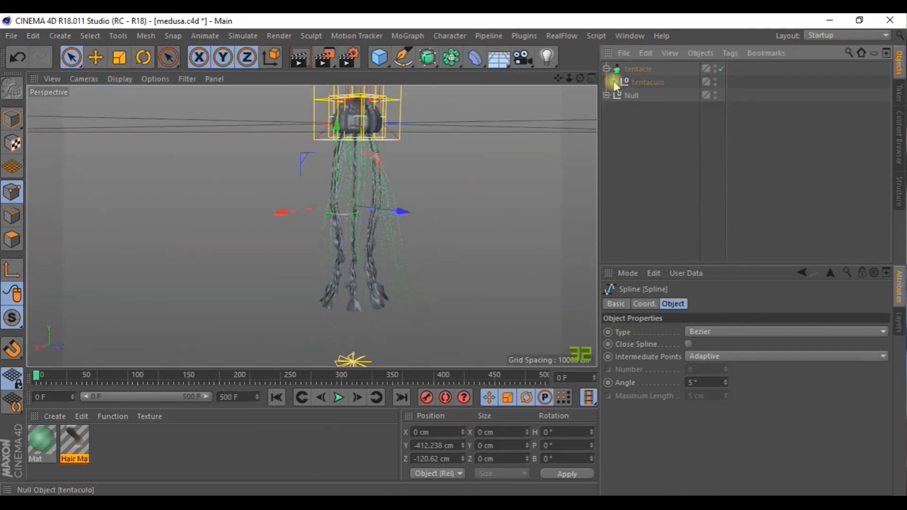
left_click(606, 70)
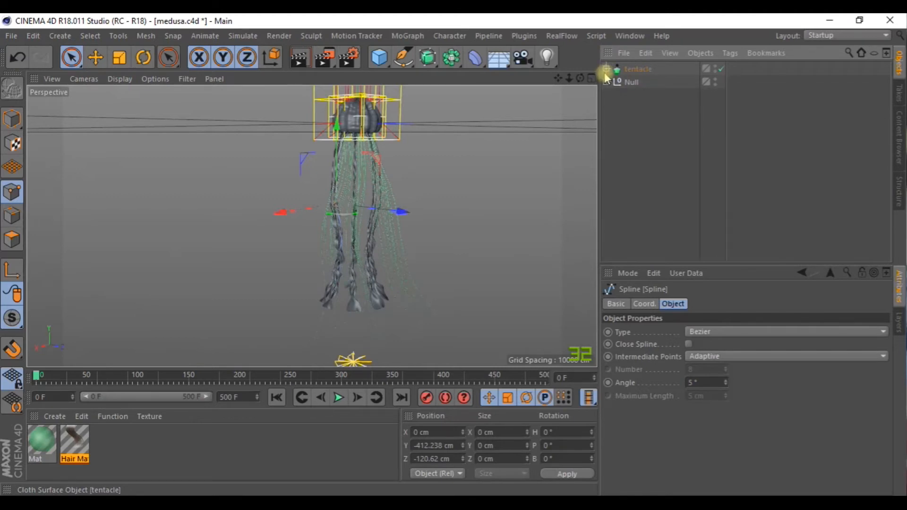
Step: Place the tentacle Cloth Surface back inside the Null below Tentacle small, and collapse the Null
left_click(607, 70)
left_click(606, 95)
left_click(606, 70)
left_click_drag(637, 72, 643, 104)
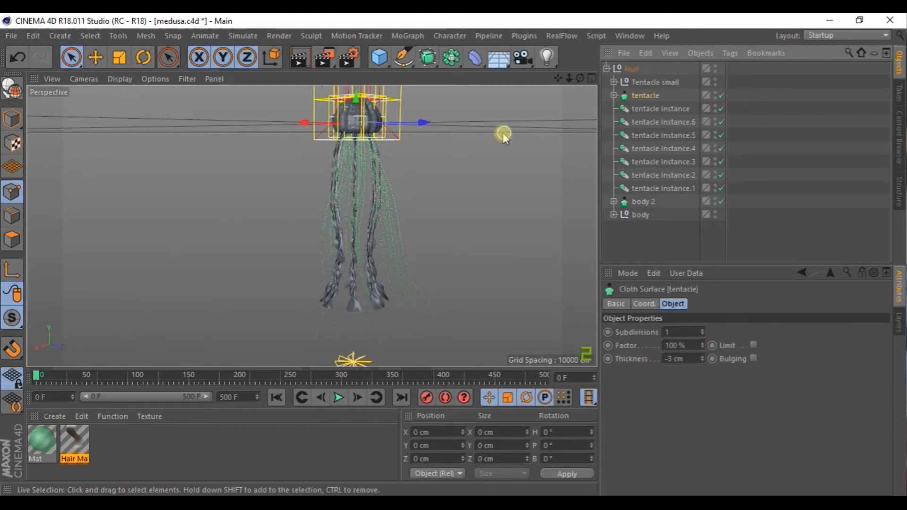
left_click(646, 226)
left_click(607, 68)
Step: Add a Camera object facing the jellyfish and look through it
right_click_drag(557, 78, 520, 100)
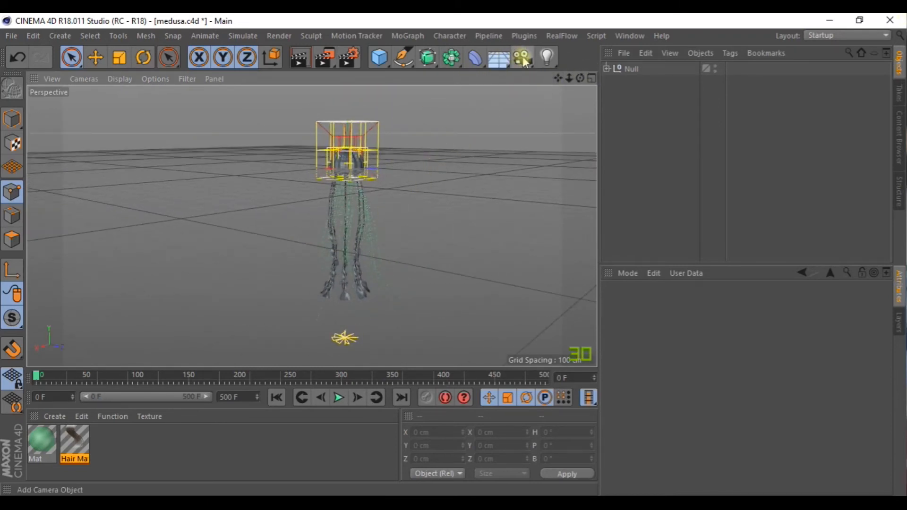
left_click_drag(523, 59, 547, 76)
left_click(722, 69)
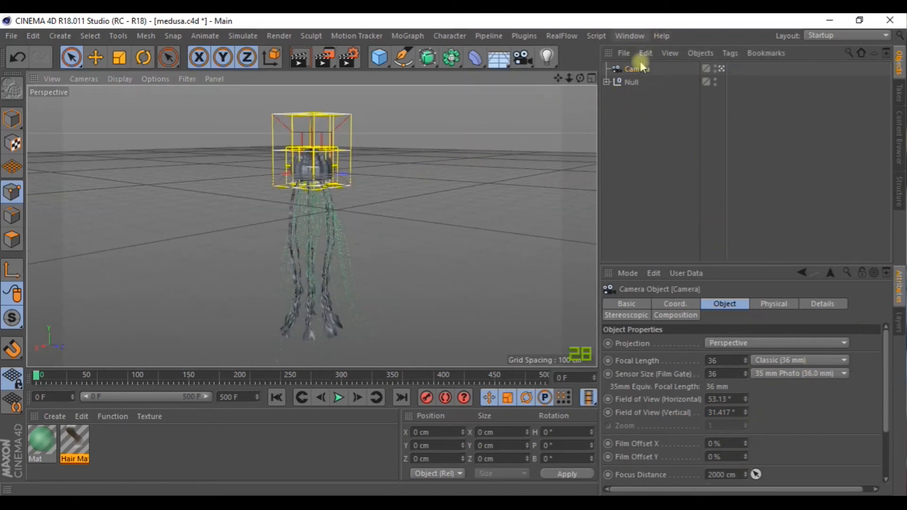
Step: Set the camera's bank rotation to -48° and frame the whole jellyfish diagonally in the view
left_click(658, 305)
mouse_move(835, 369)
left_mouse_down()
mouse_move(229, 359)
mouse_move(835, 378)
left_mouse_up()
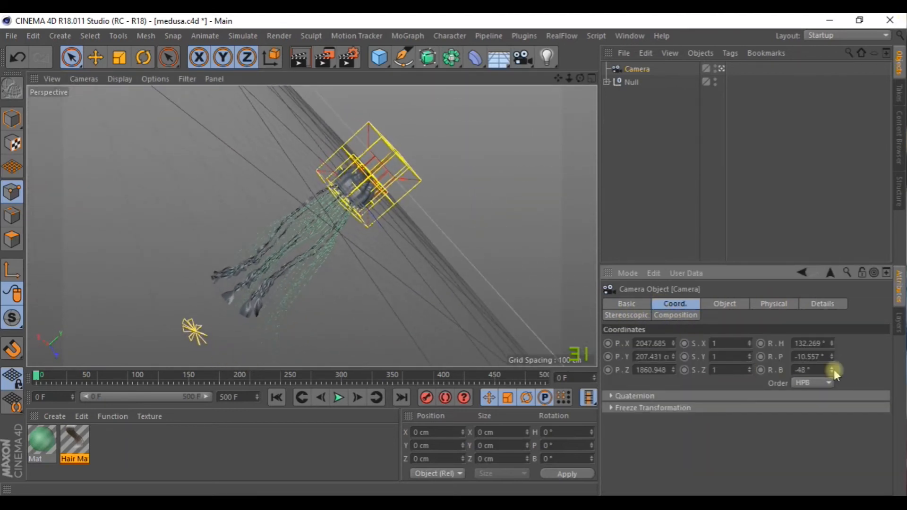
scroll(458, 172, "down", 2)
scroll(495, 141, "down", 6)
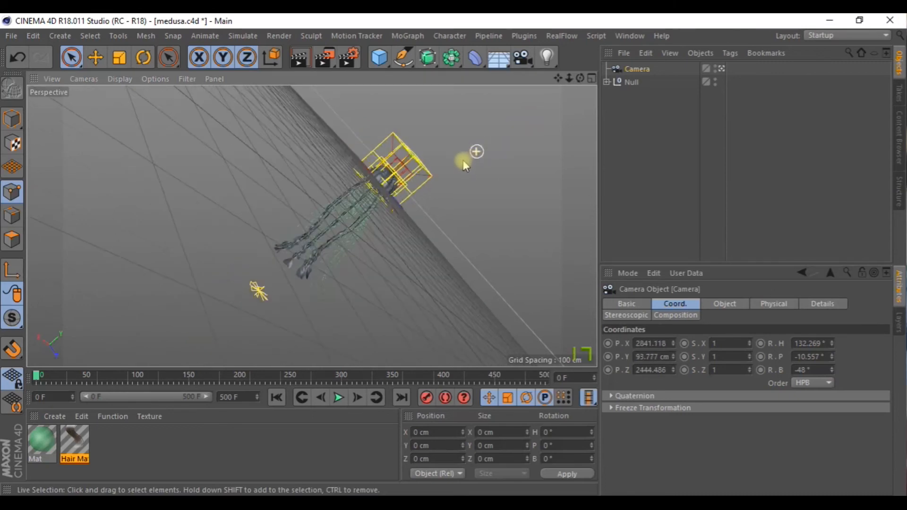
scroll(463, 161, "up", 7)
scroll(463, 161, "up", 2)
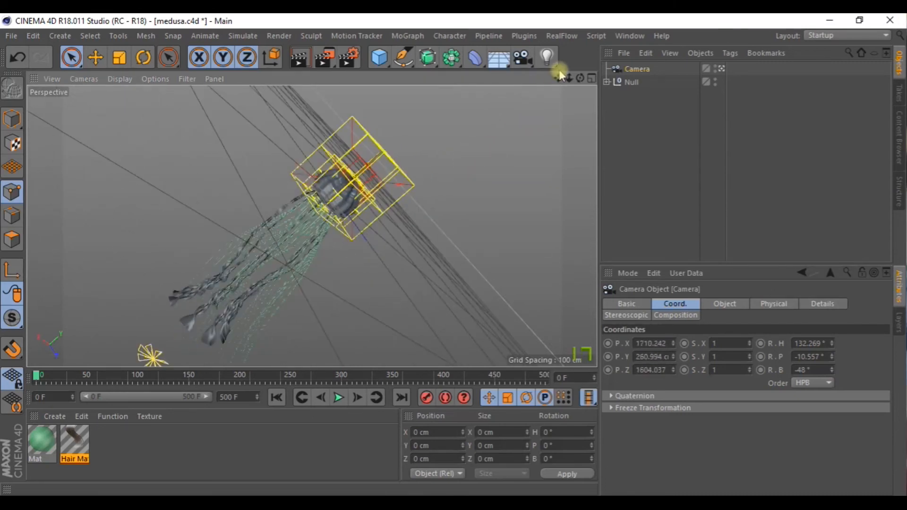
left_click_drag(558, 78, 562, 73)
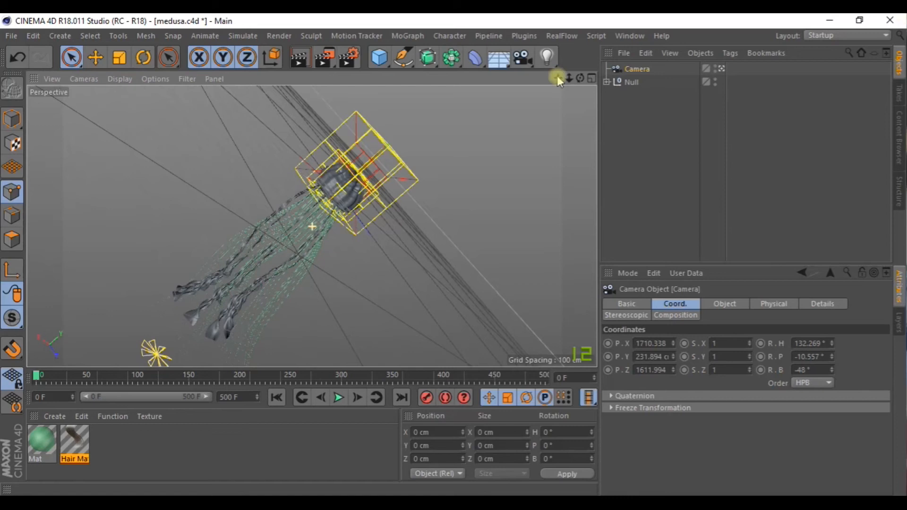
Step: Add a Protection tag to the Camera and render its view of the jellyfish in the viewport
left_click(642, 130)
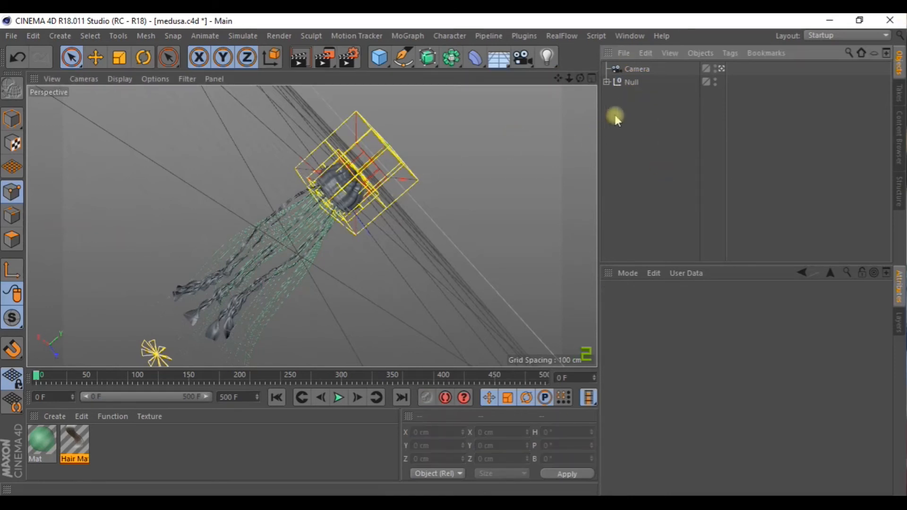
left_click(637, 70)
right_click(642, 69)
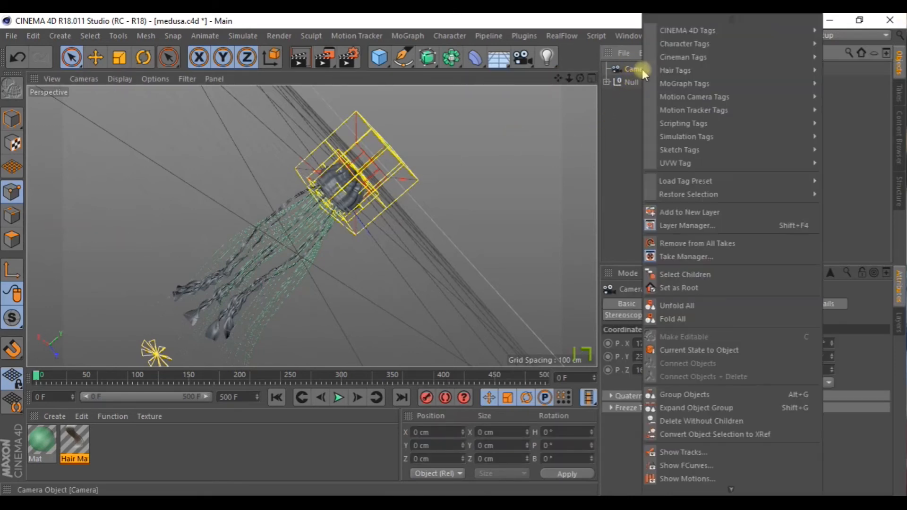
mouse_move(699, 30)
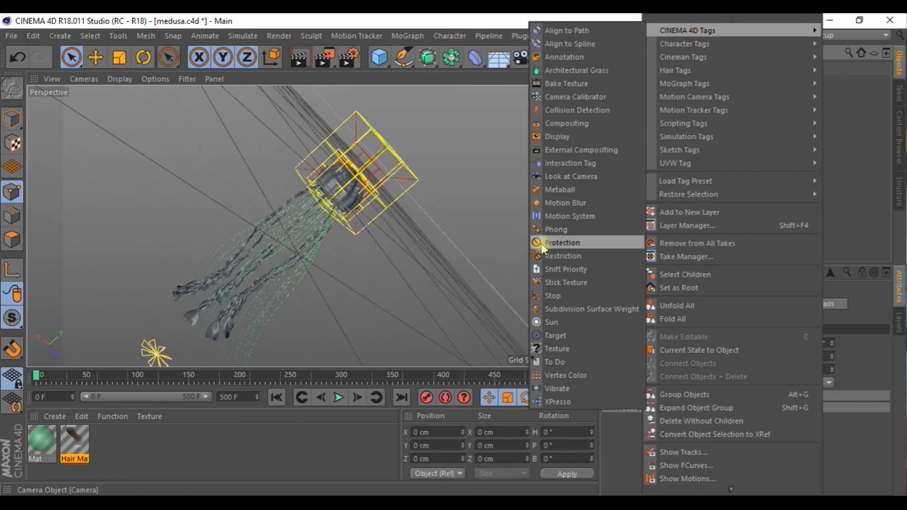
left_click(584, 243)
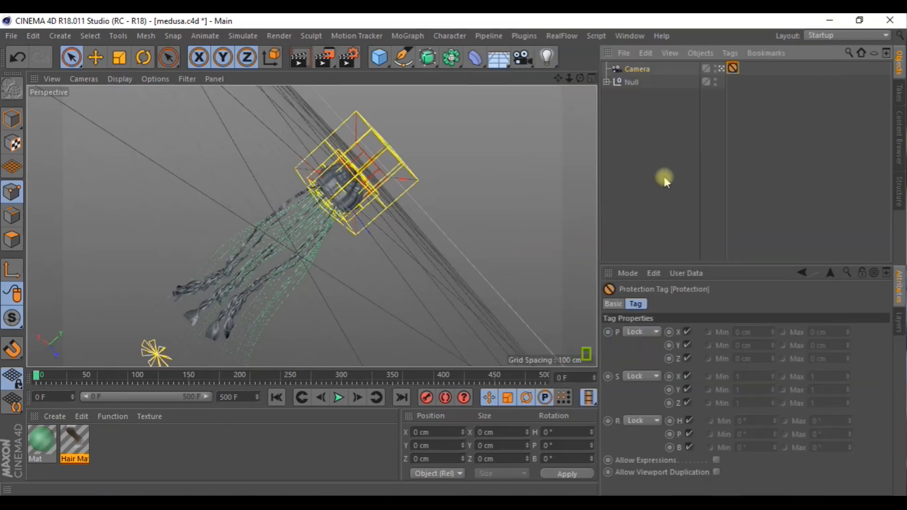
left_click(643, 148)
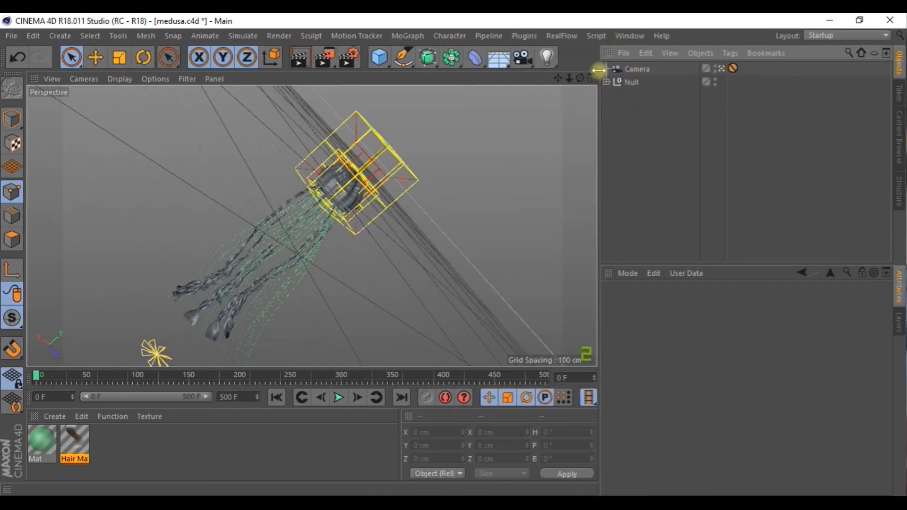
left_click(300, 57)
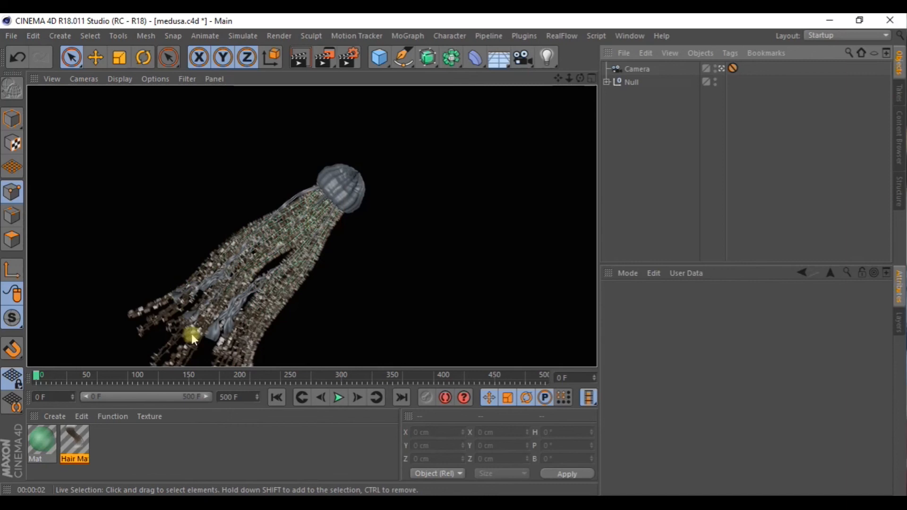
Step: Move the Null holding the jellyfish up along its Y axis to about 345 cm
left_click(633, 82)
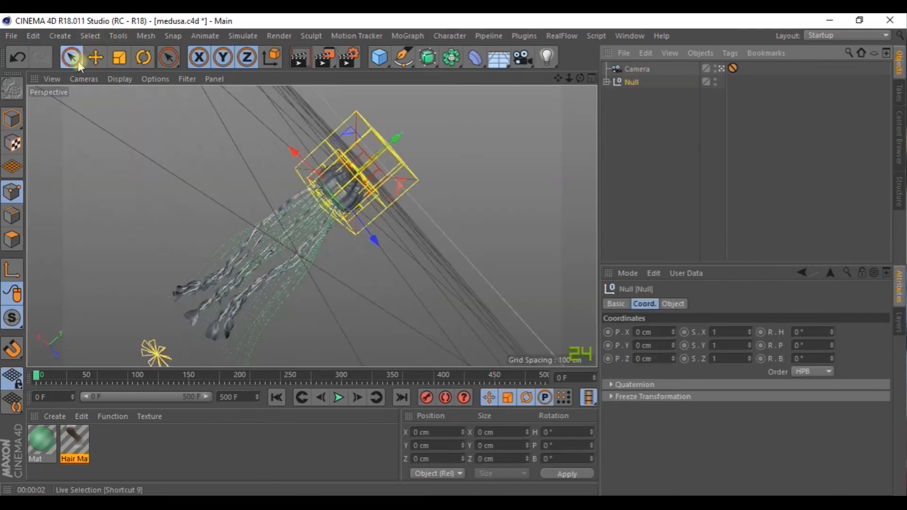
left_click(95, 58)
left_click_drag(400, 143, 471, 98)
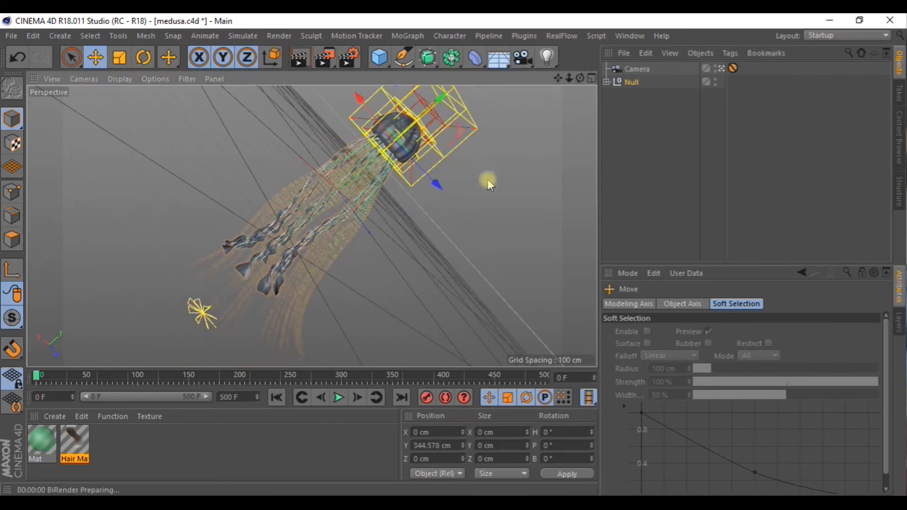